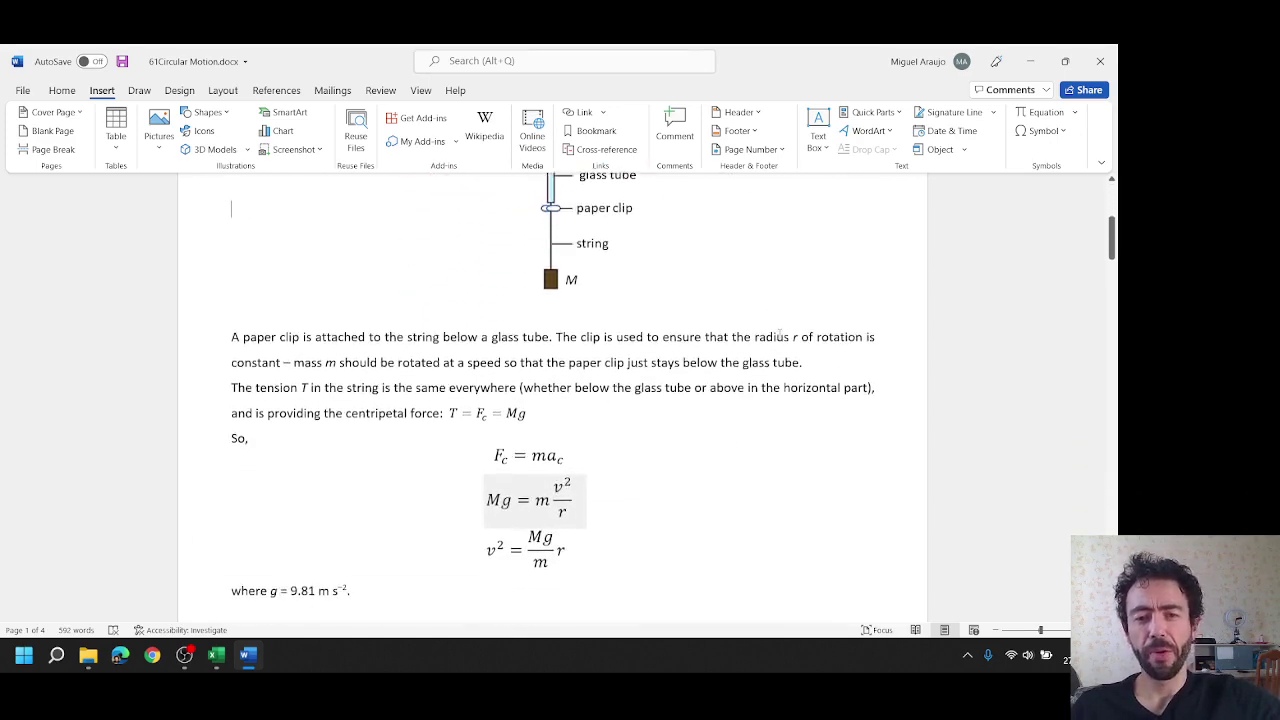
# - Review the circular-motion setup diagram and the derivation from F_c = ma_c to v² = (Mg/m)r, highlighting the last two equations
pyautogui.scroll(2, 177, 553)
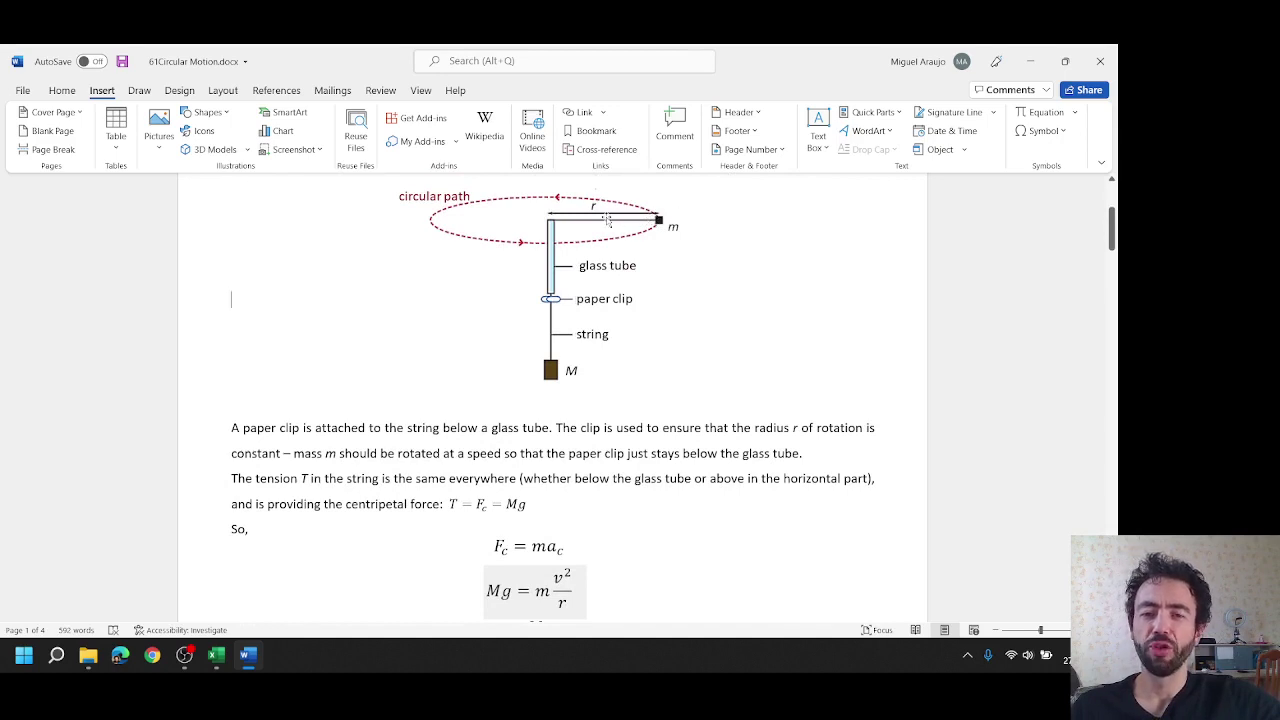
pyautogui.scroll(-1, 441, 591)
pyautogui.scroll(-2, 441, 591)
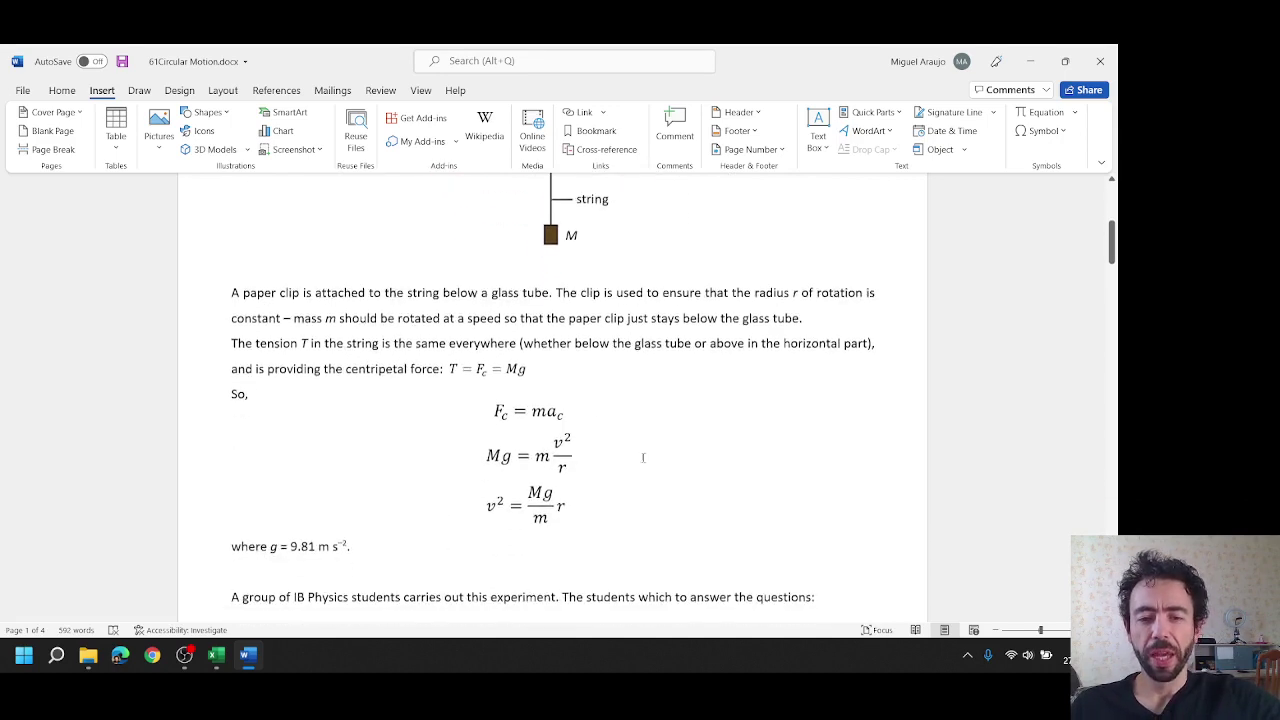
pyautogui.moveTo(487, 455); pyautogui.dragTo(575, 456)
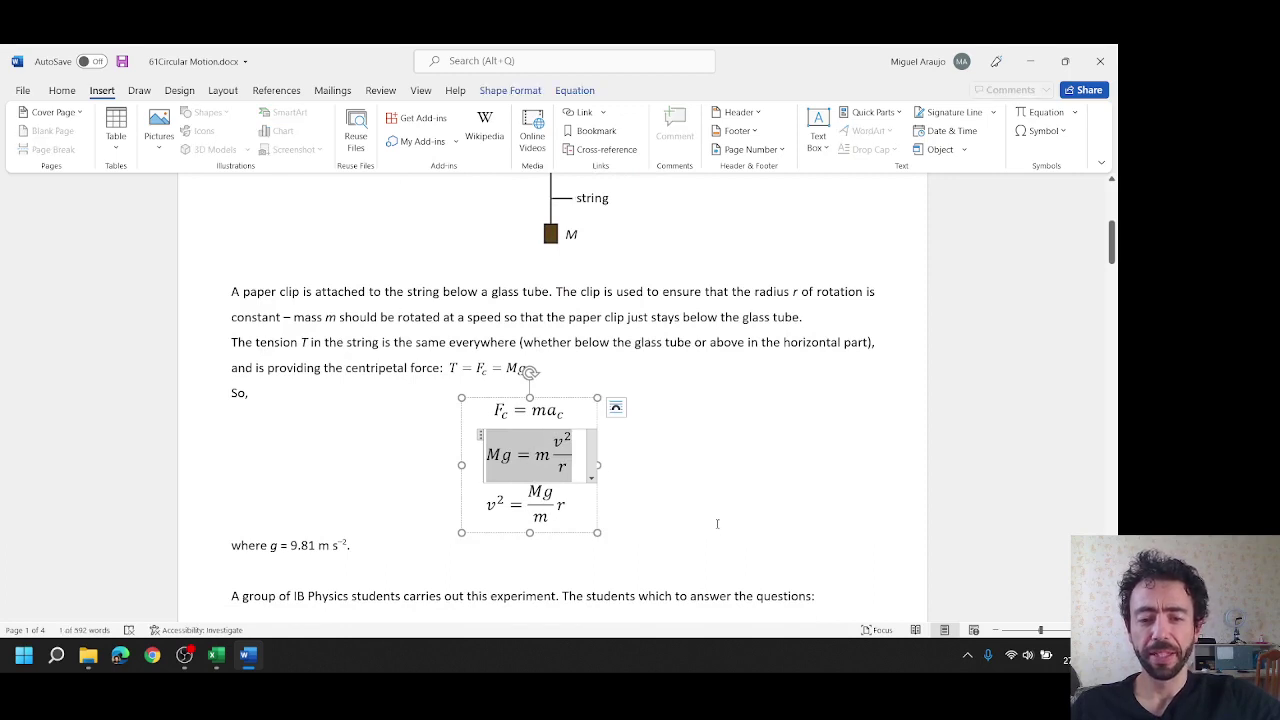
pyautogui.click(648, 486)
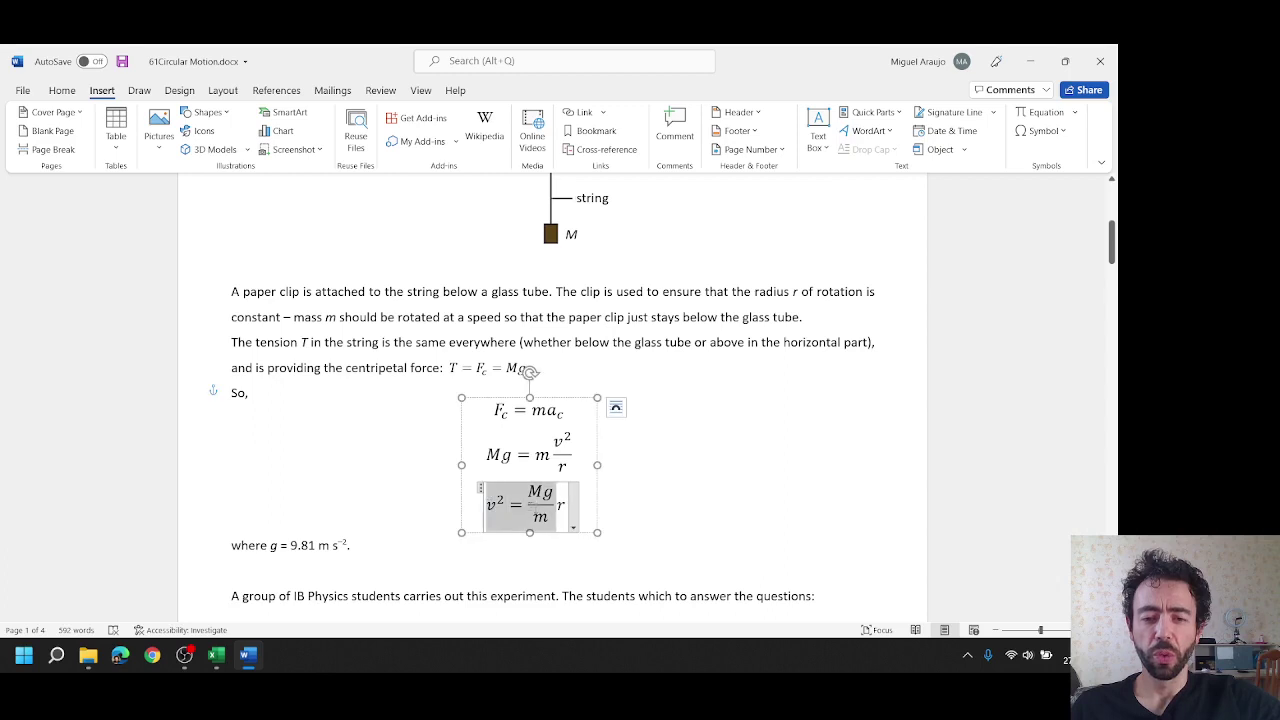
pyautogui.click(490, 503)
pyautogui.moveTo(484, 503); pyautogui.dragTo(576, 503)
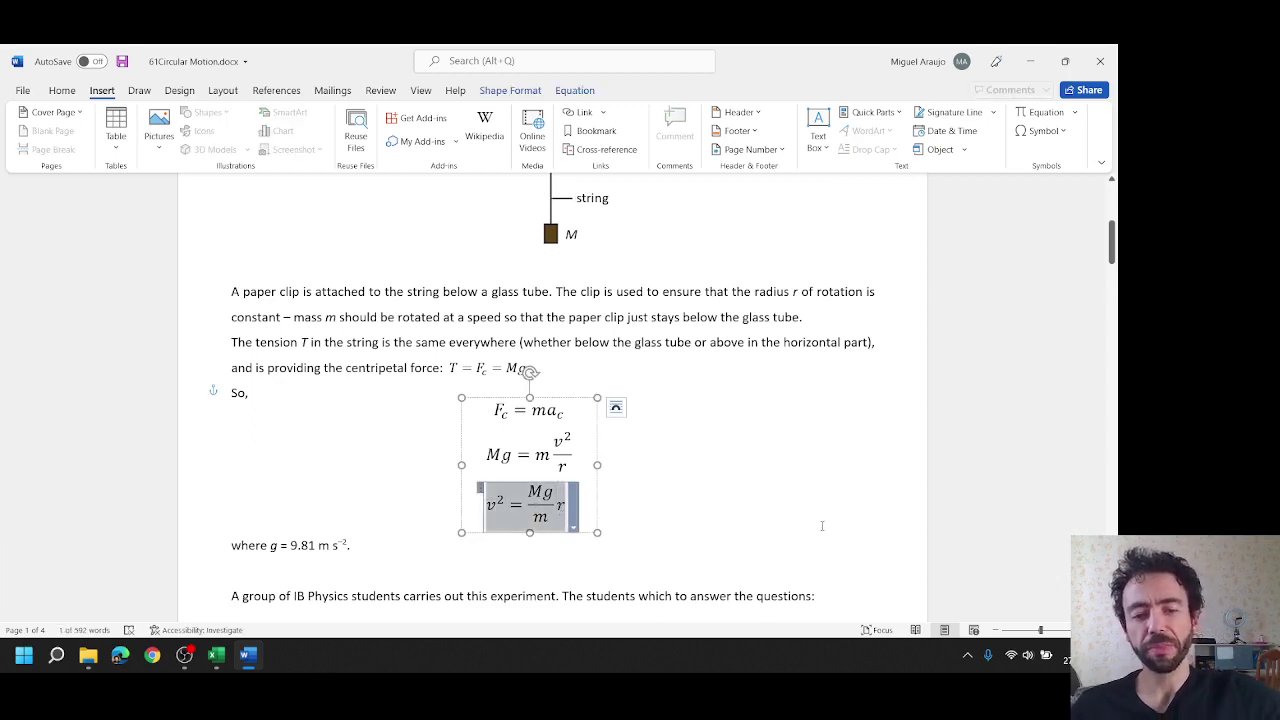
pyautogui.scroll(1, 822, 525)
pyautogui.click(822, 525)
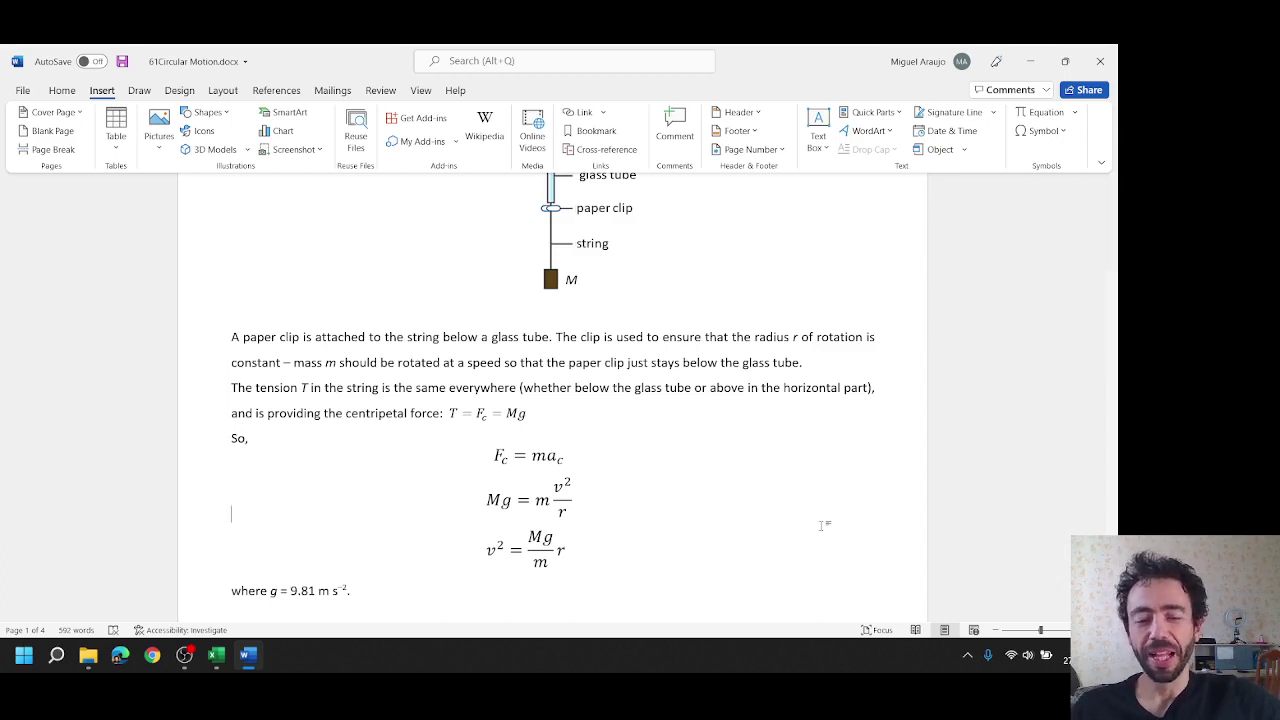
pyautogui.scroll(3, 822, 525)
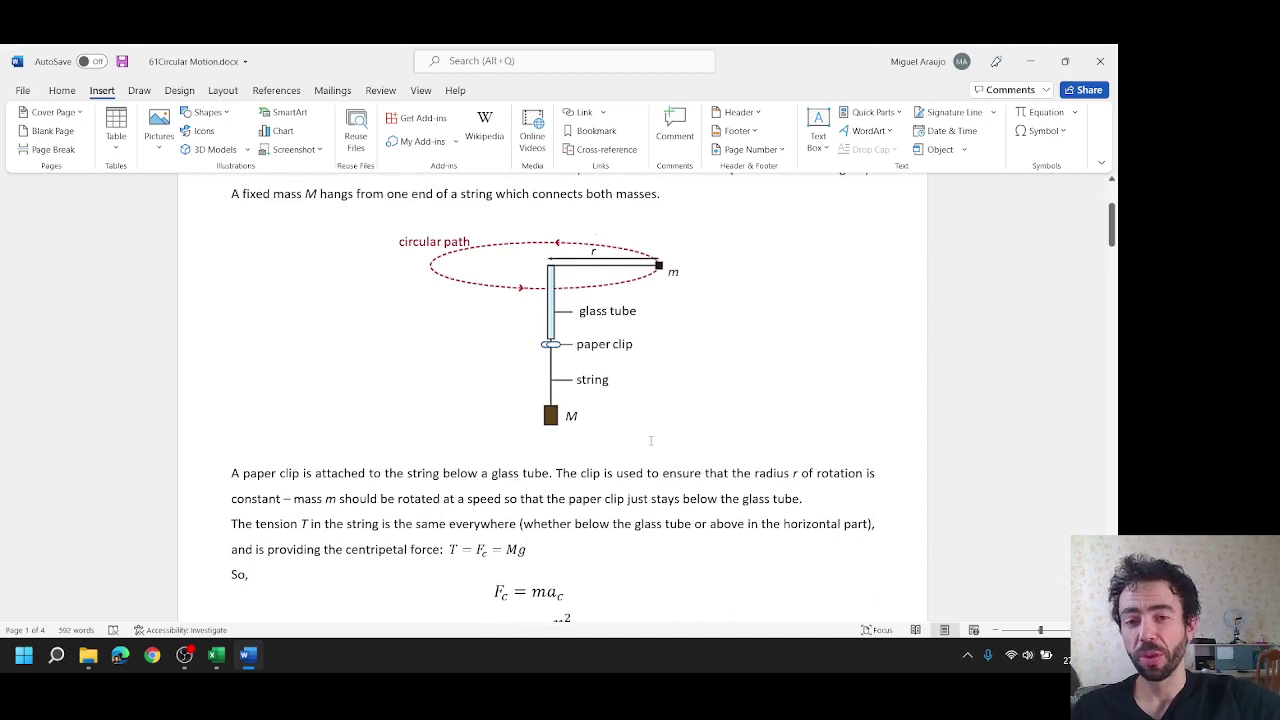
pyautogui.scroll(-2, 650, 440)
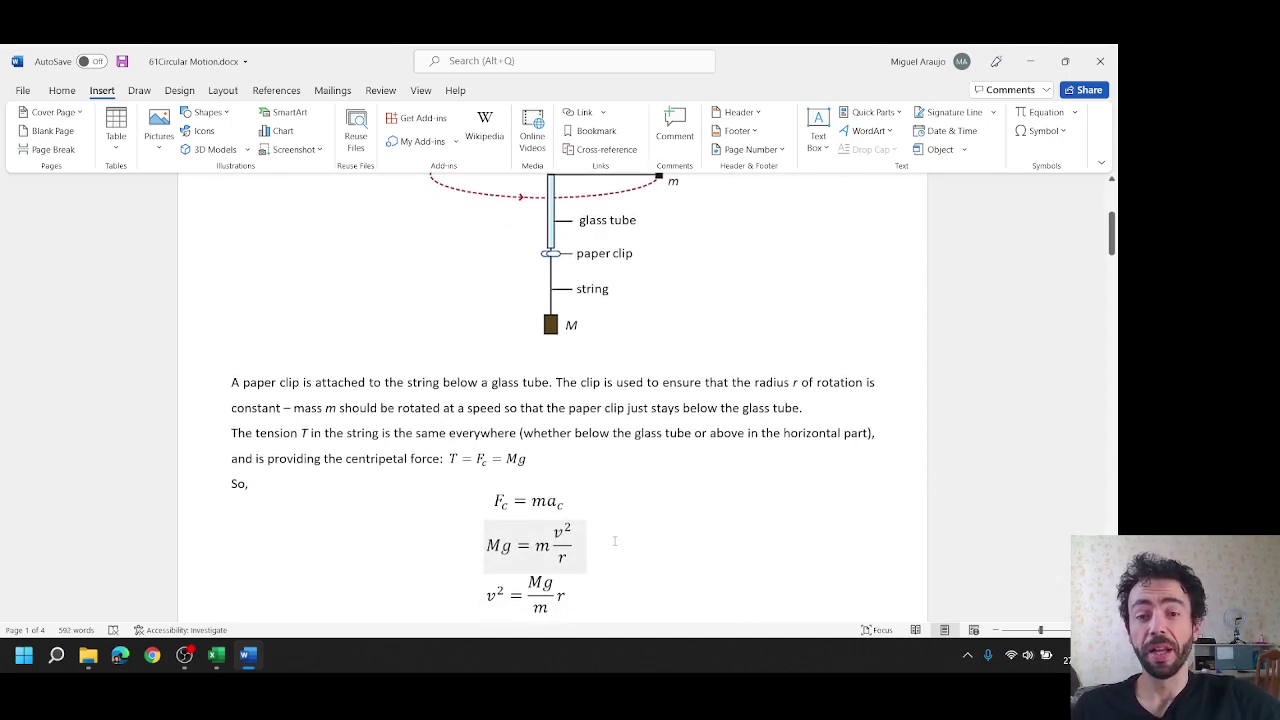
pyautogui.scroll(-2, 615, 541)
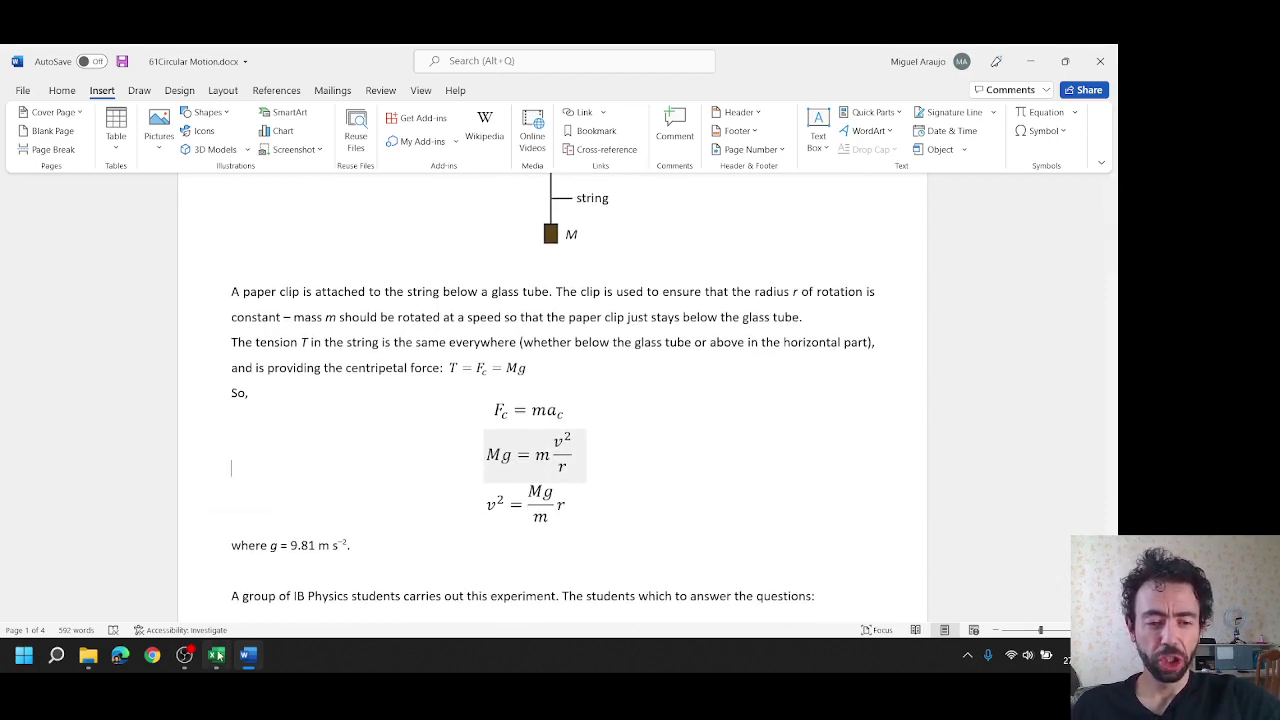
# - Switch to the Excel workbook and examine the radius values, the five speed trials and their uncertainties in the raw data table
pyautogui.click(216, 655)
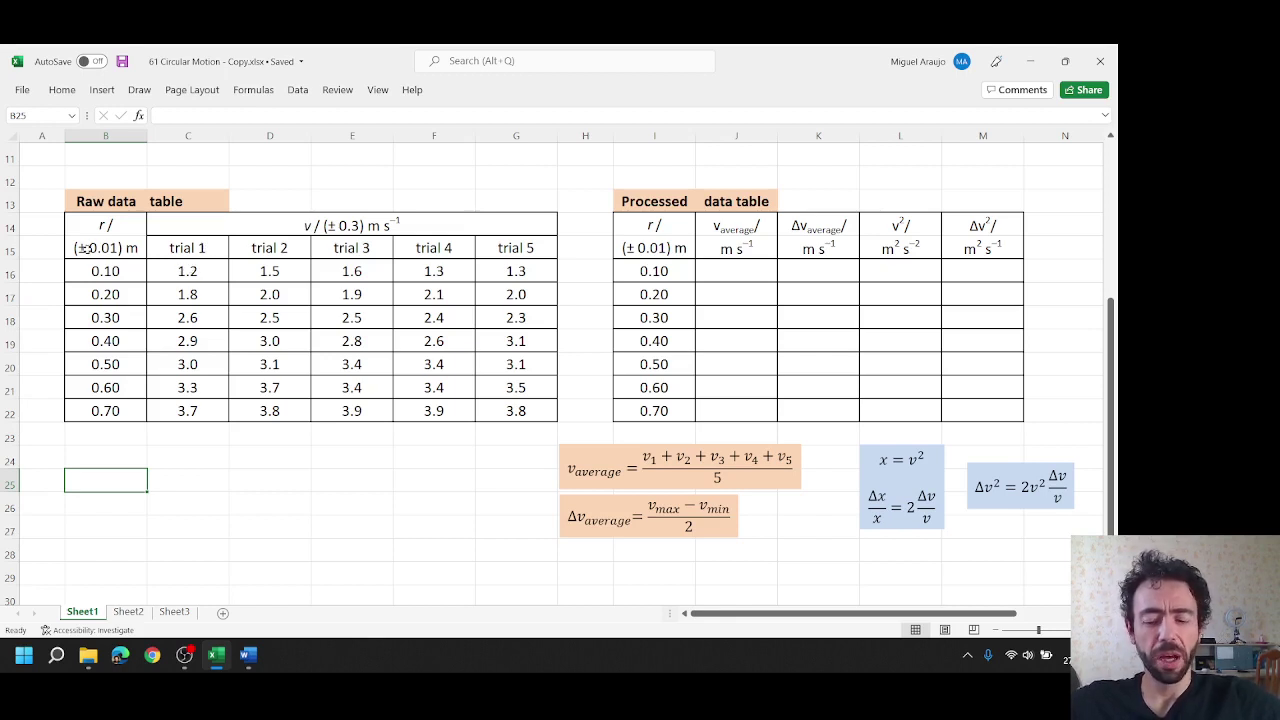
pyautogui.click(80, 248)
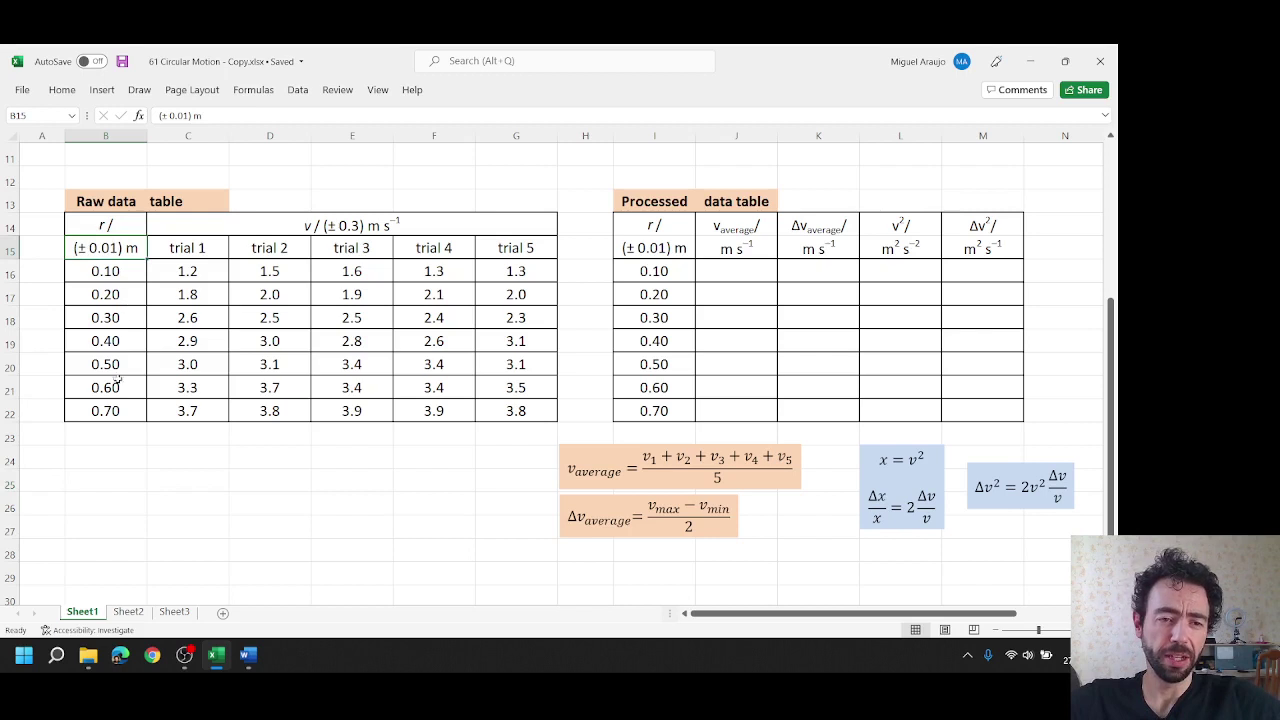
pyautogui.moveTo(127, 271); pyautogui.dragTo(105, 410)
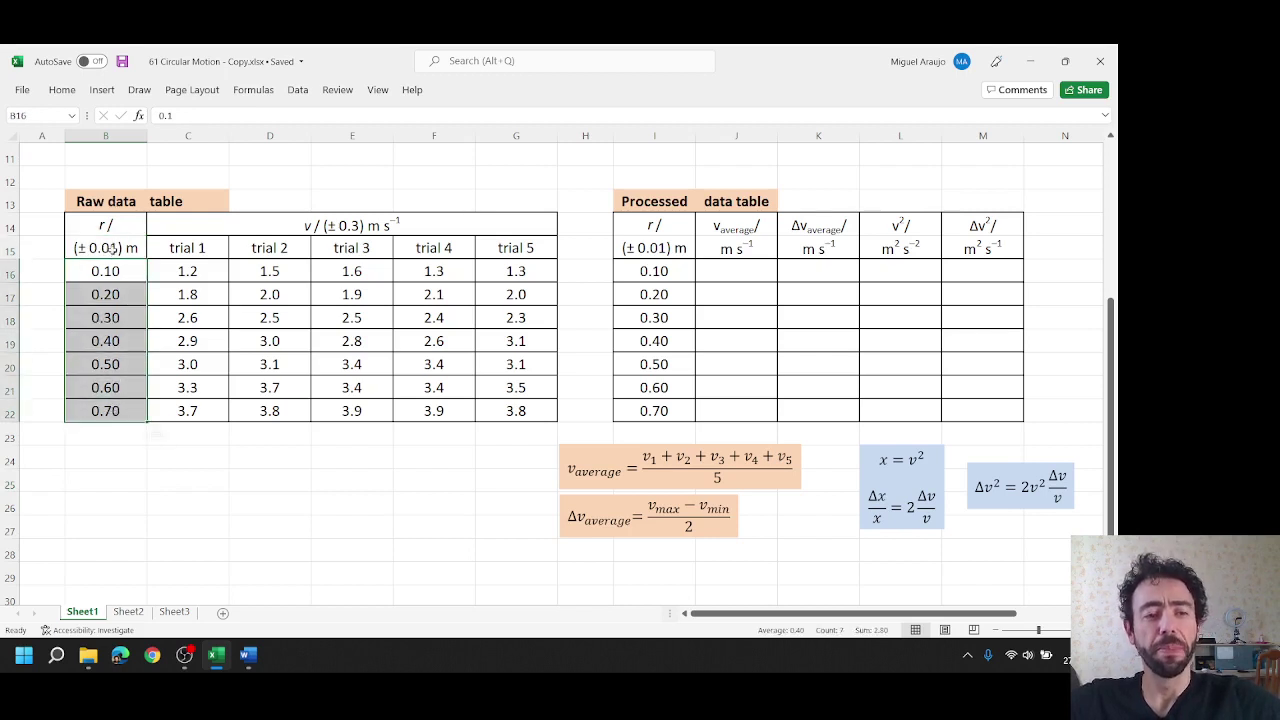
pyautogui.click(111, 248)
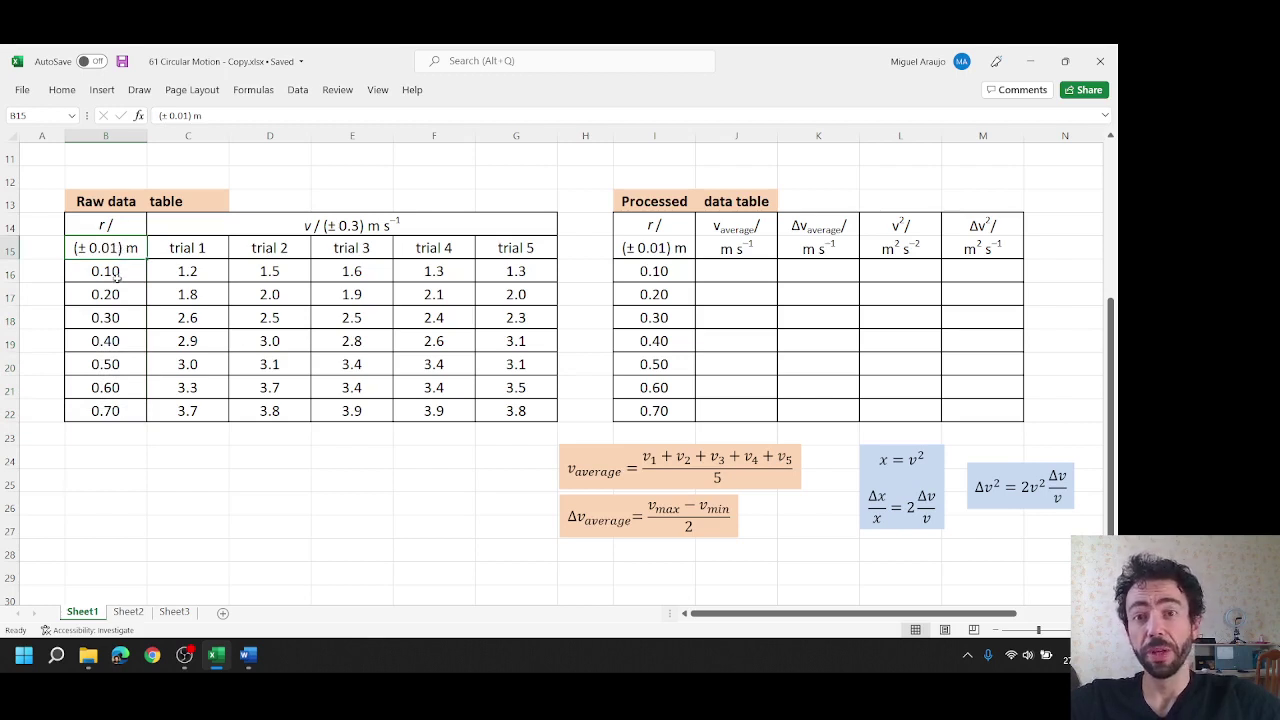
pyautogui.moveTo(116, 276); pyautogui.dragTo(100, 410)
pyautogui.click(97, 461)
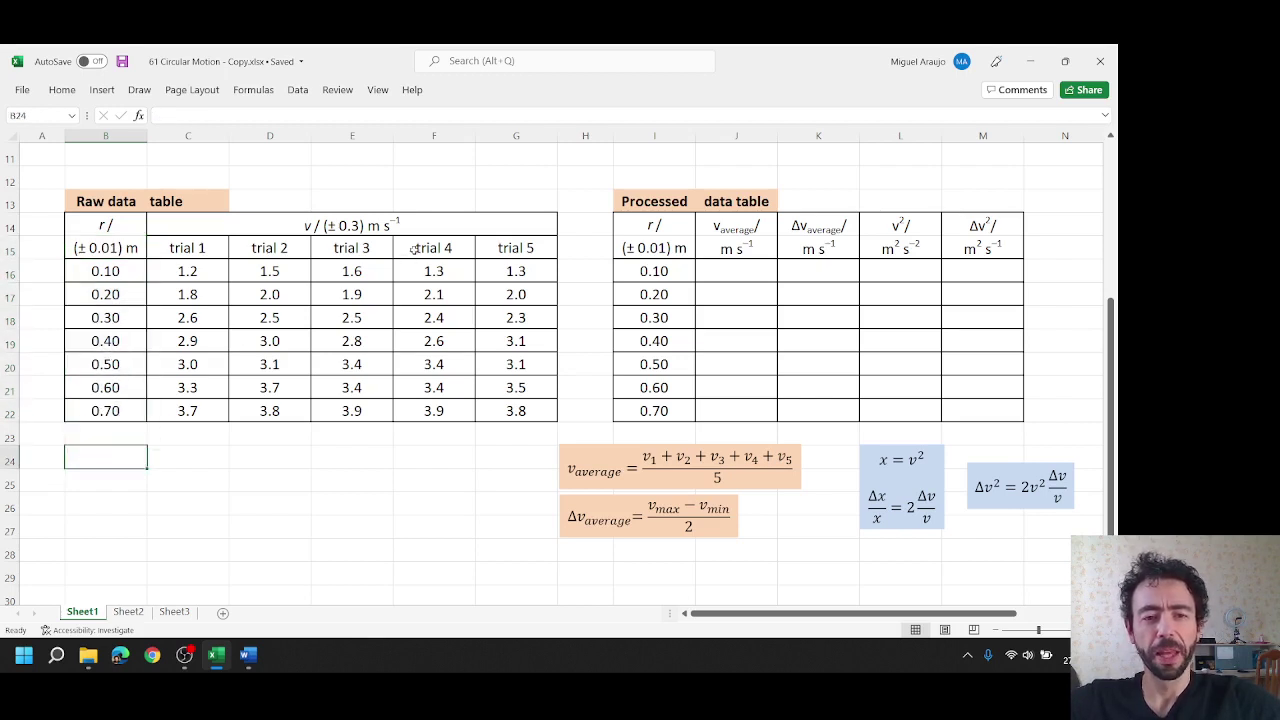
pyautogui.click(358, 226)
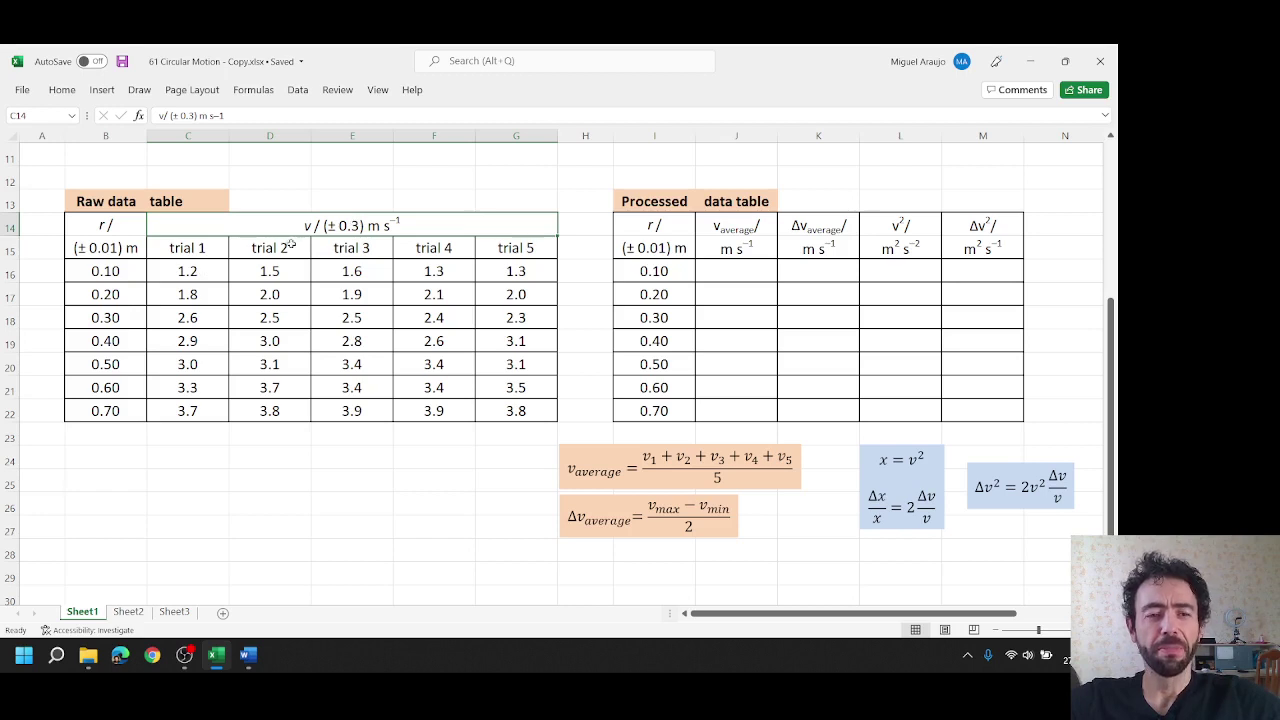
pyautogui.moveTo(187, 271); pyautogui.dragTo(500, 418)
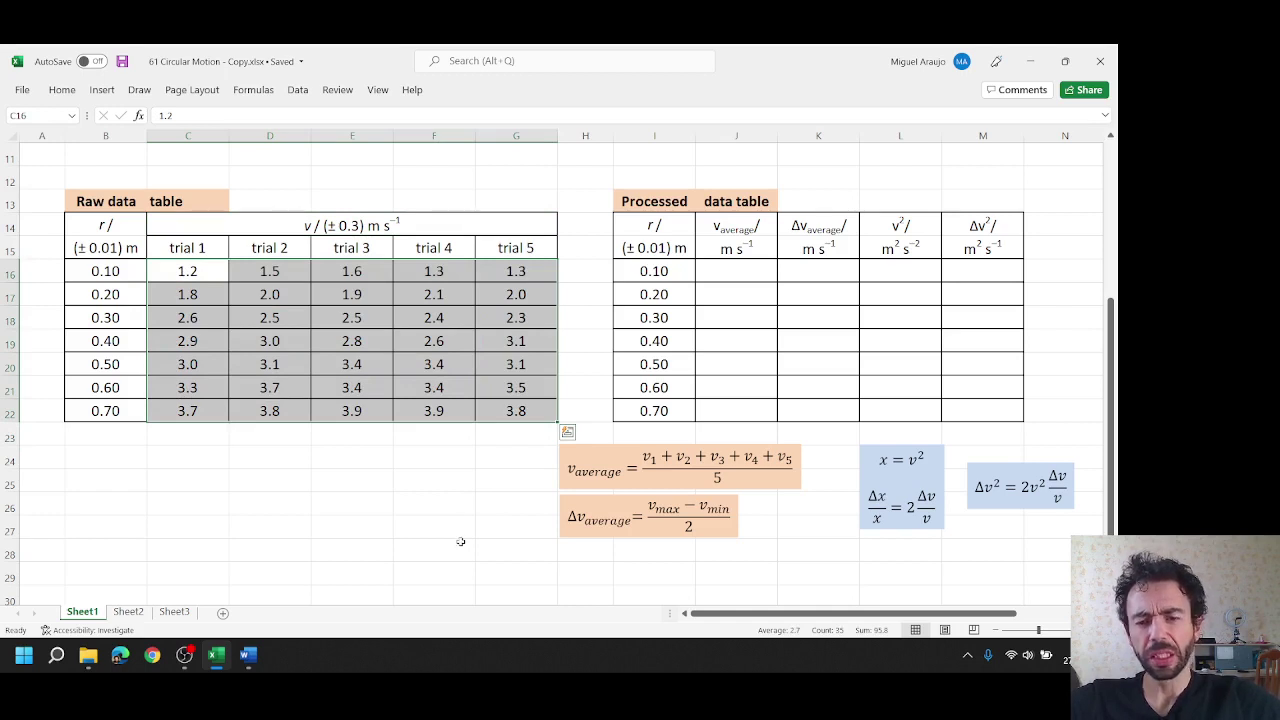
pyautogui.click(460, 541)
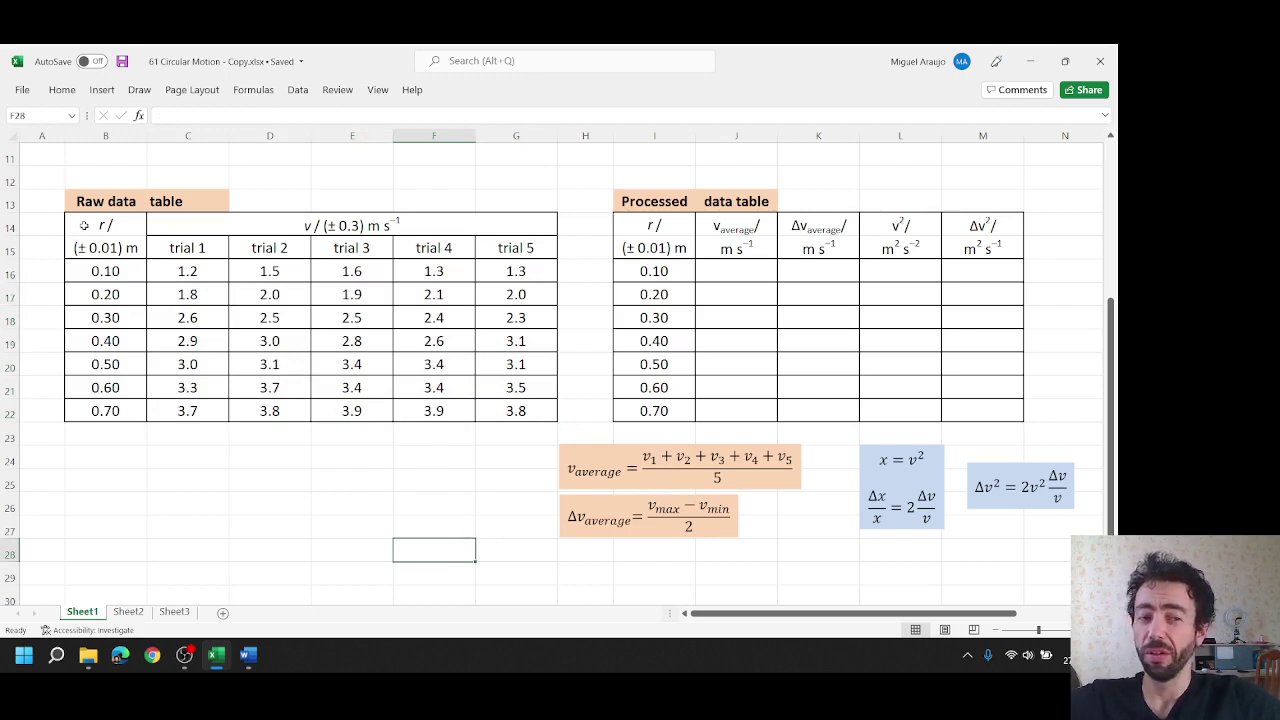
# - Copy the whole raw data table B14:G22 from Sheet1 and paste it under the Graph 1 heading in the Word document
pyautogui.moveTo(84, 225); pyautogui.dragTo(349, 416)
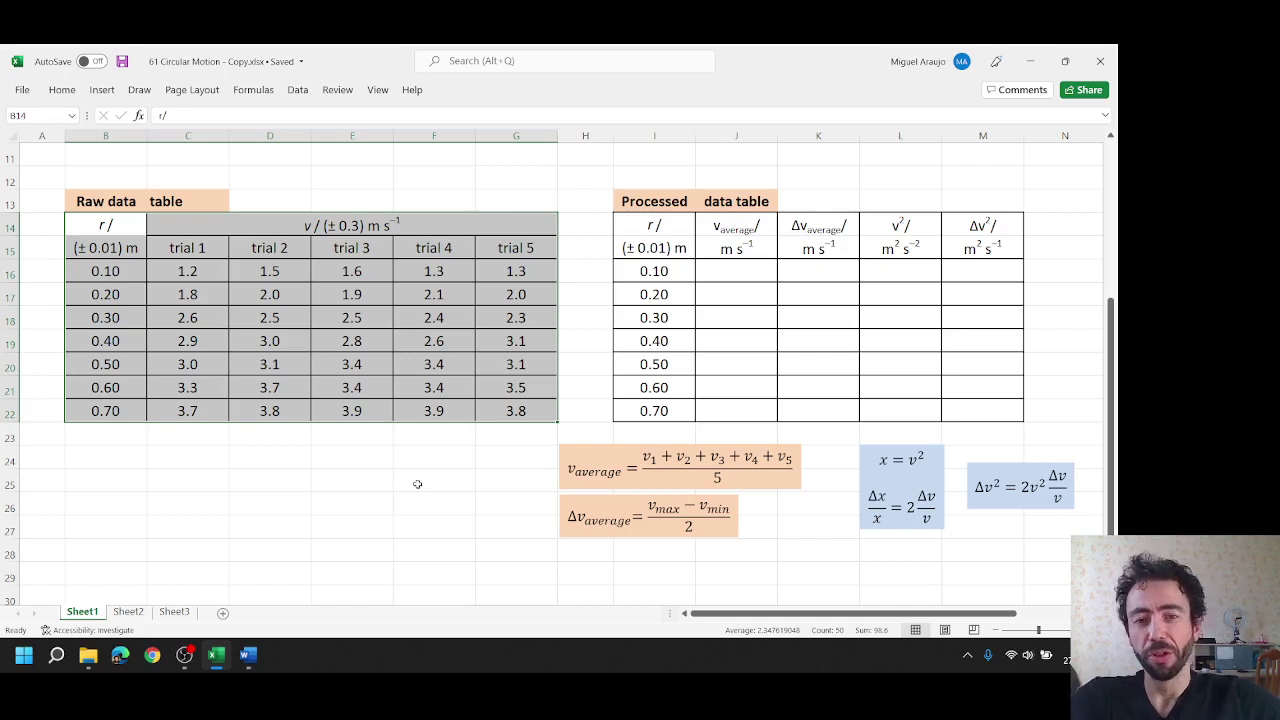
pyautogui.hotkey('ctrl', 'c')
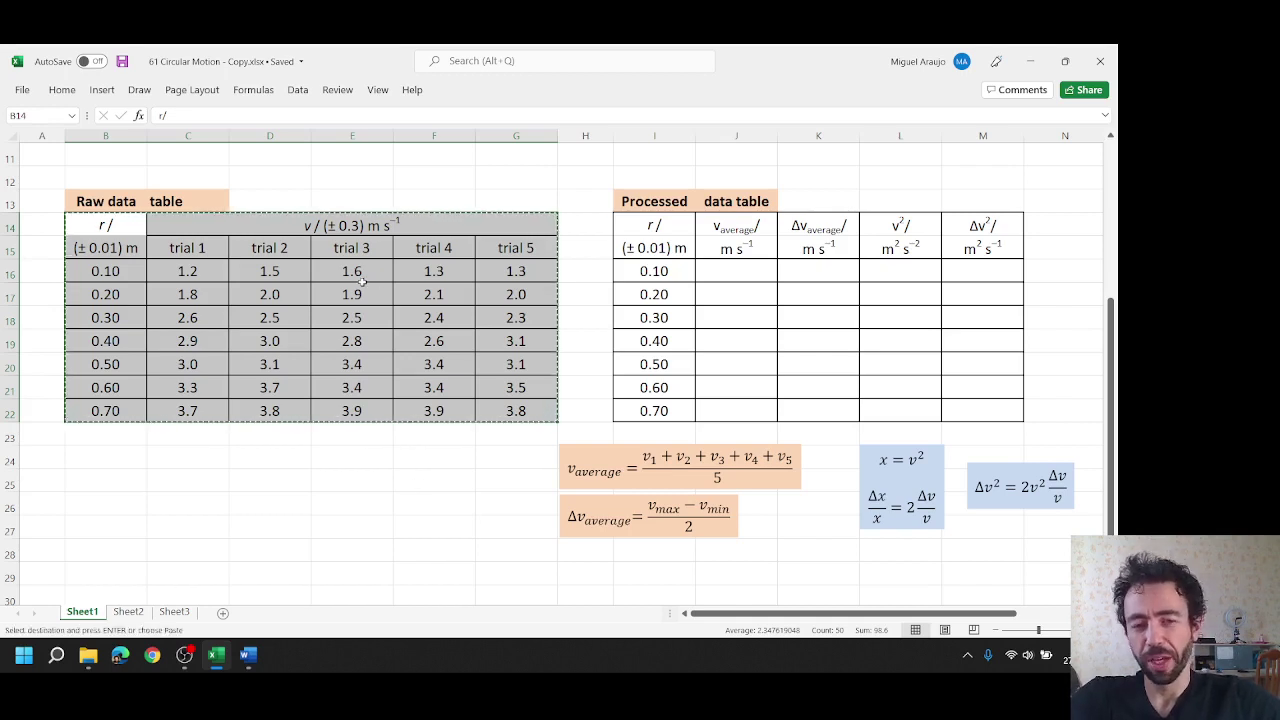
pyautogui.click(248, 655)
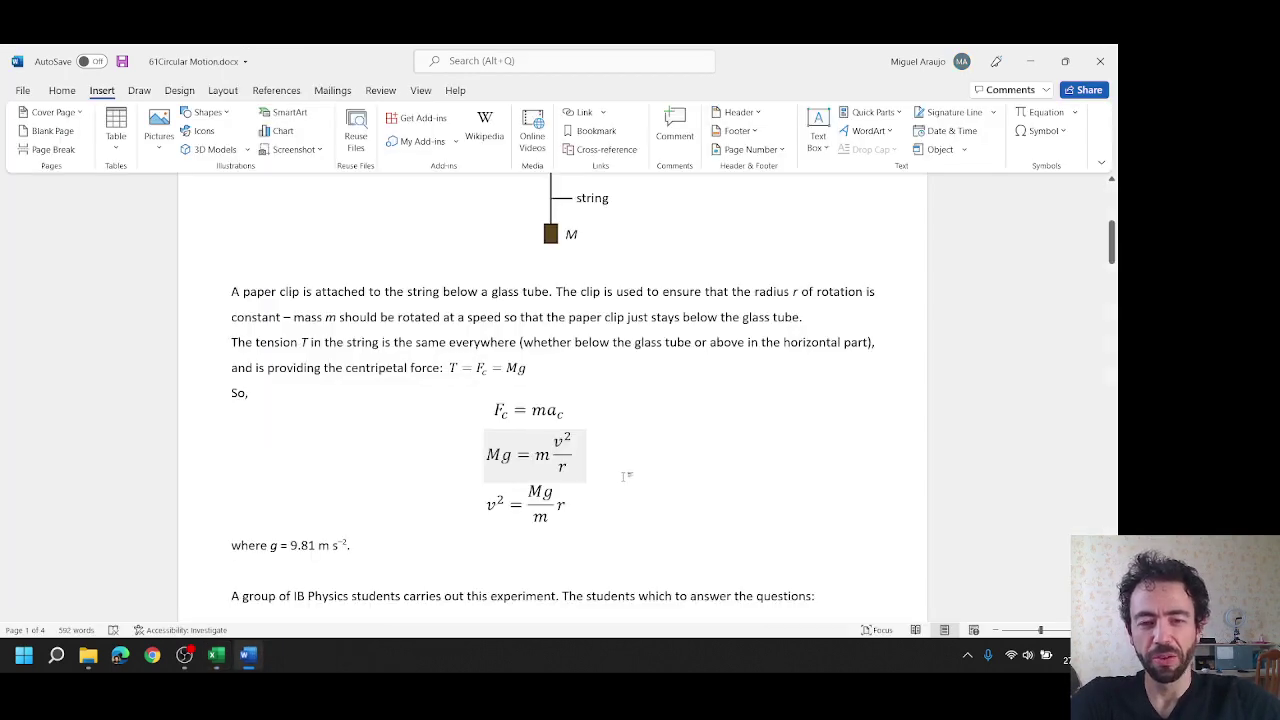
pyautogui.scroll(-8, 549, 545)
pyautogui.scroll(-20, 549, 545)
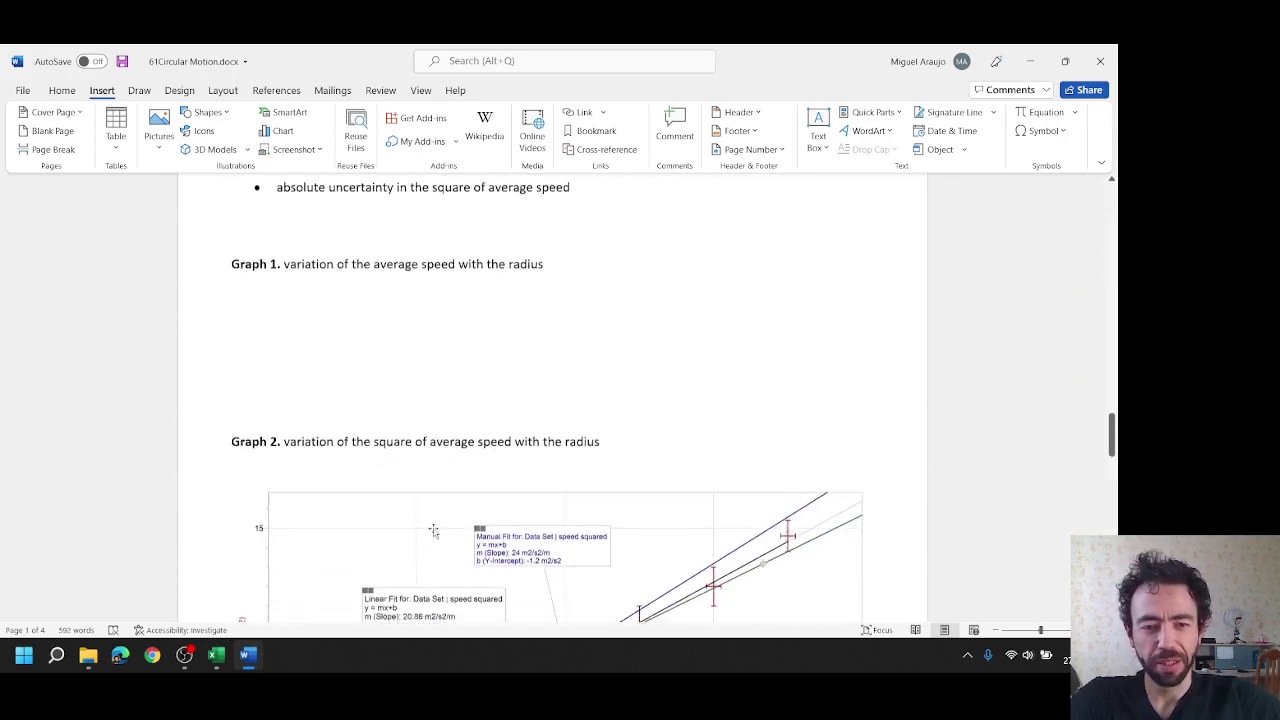
pyautogui.click(395, 240)
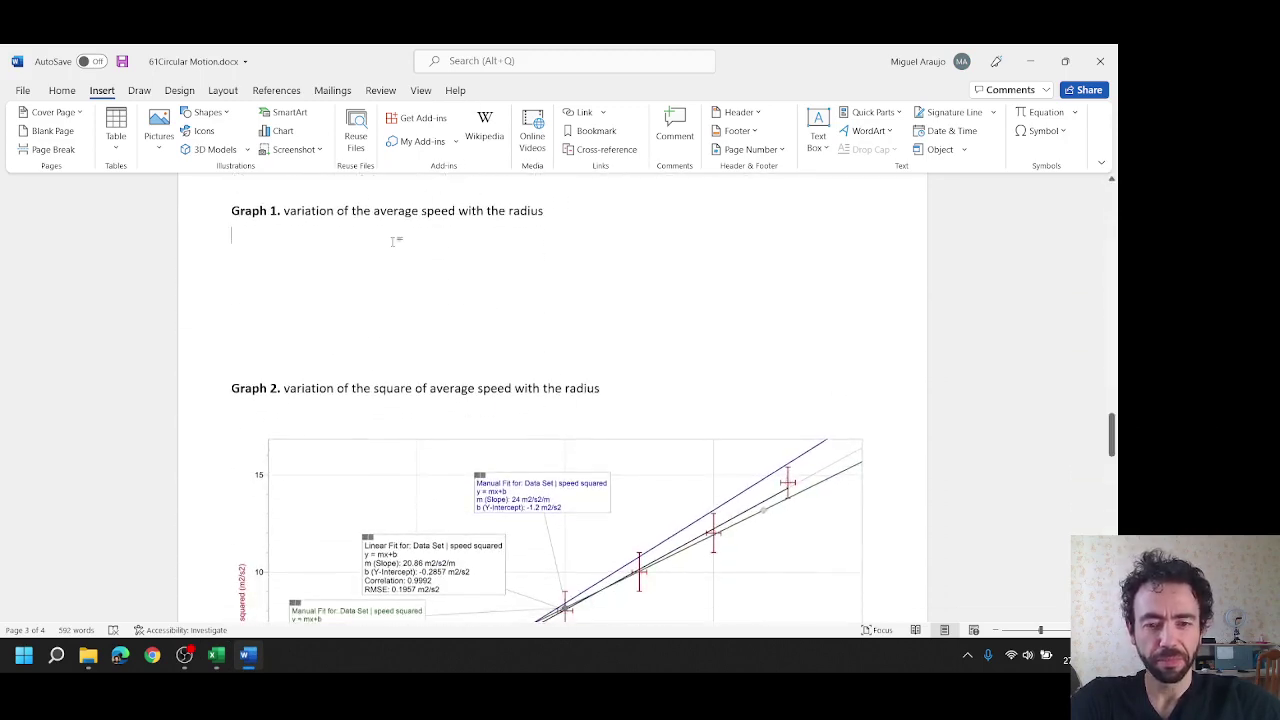
pyautogui.hotkey('ctrl', 'v')
pyautogui.scroll(1, 529, 404)
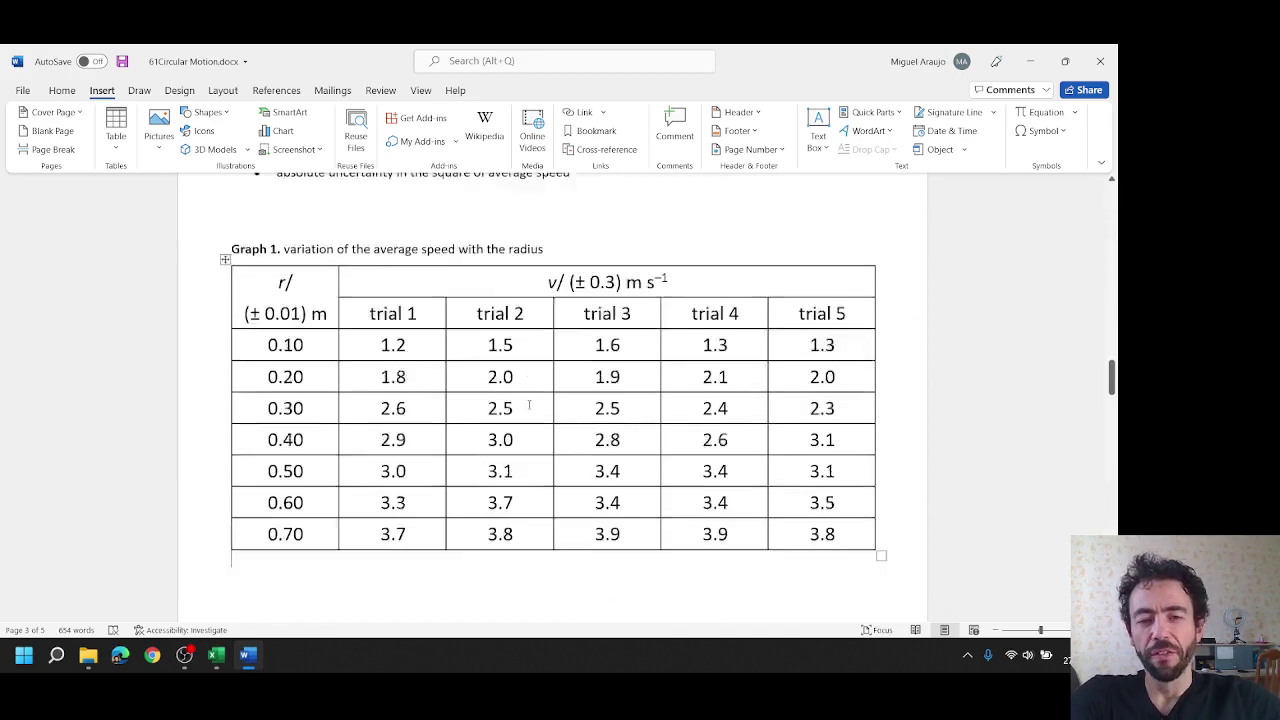
# - Copy Table 1 with the raw speed data from the Word document and paste it into Excel's Sheet2 starting at cell A2
pyautogui.scroll(10, 529, 404)
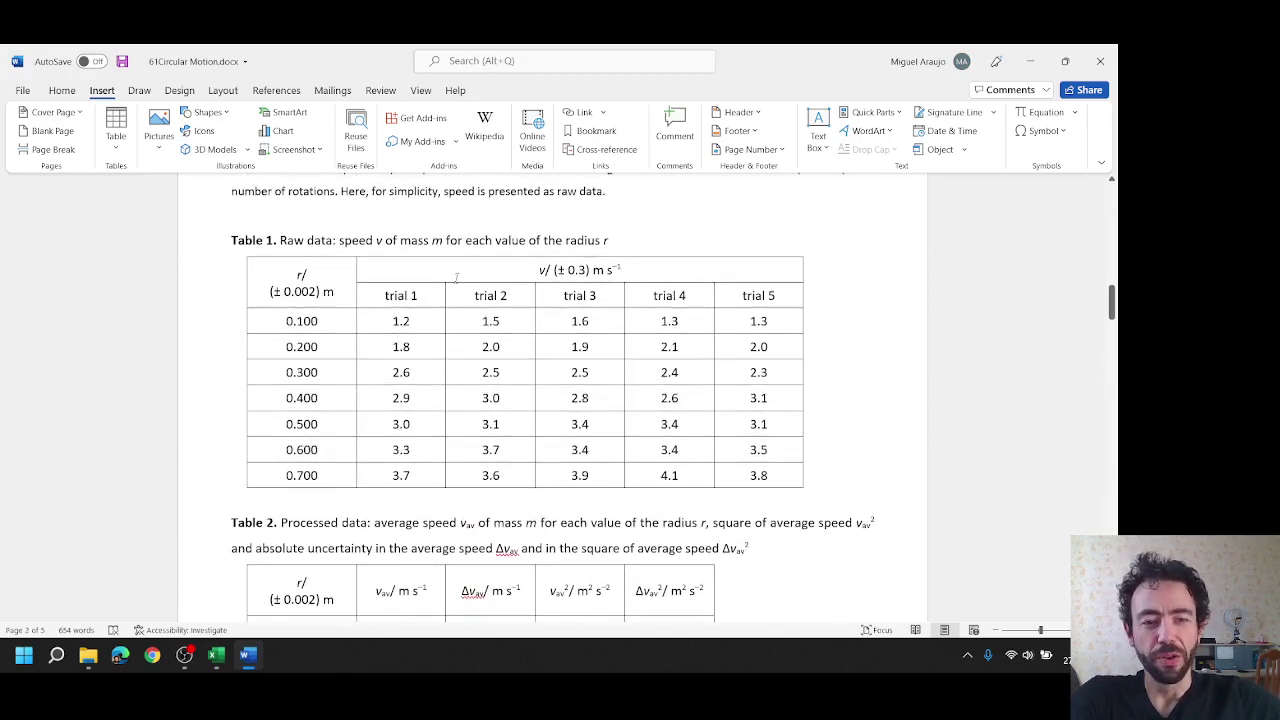
pyautogui.moveTo(268, 270)
pyautogui.mouseDown()
pyautogui.moveTo(490, 325)
pyautogui.moveTo(760, 490)
pyautogui.moveTo(770, 483)
pyautogui.mouseUp()
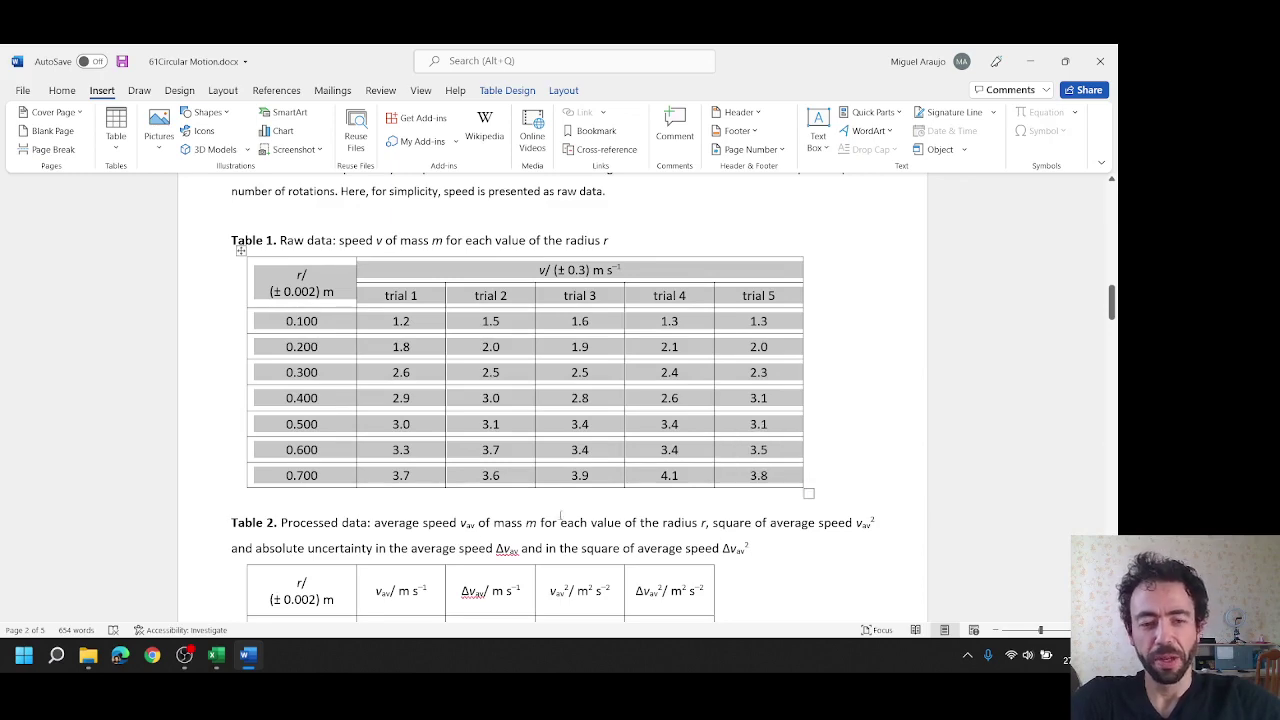
pyautogui.click(216, 655)
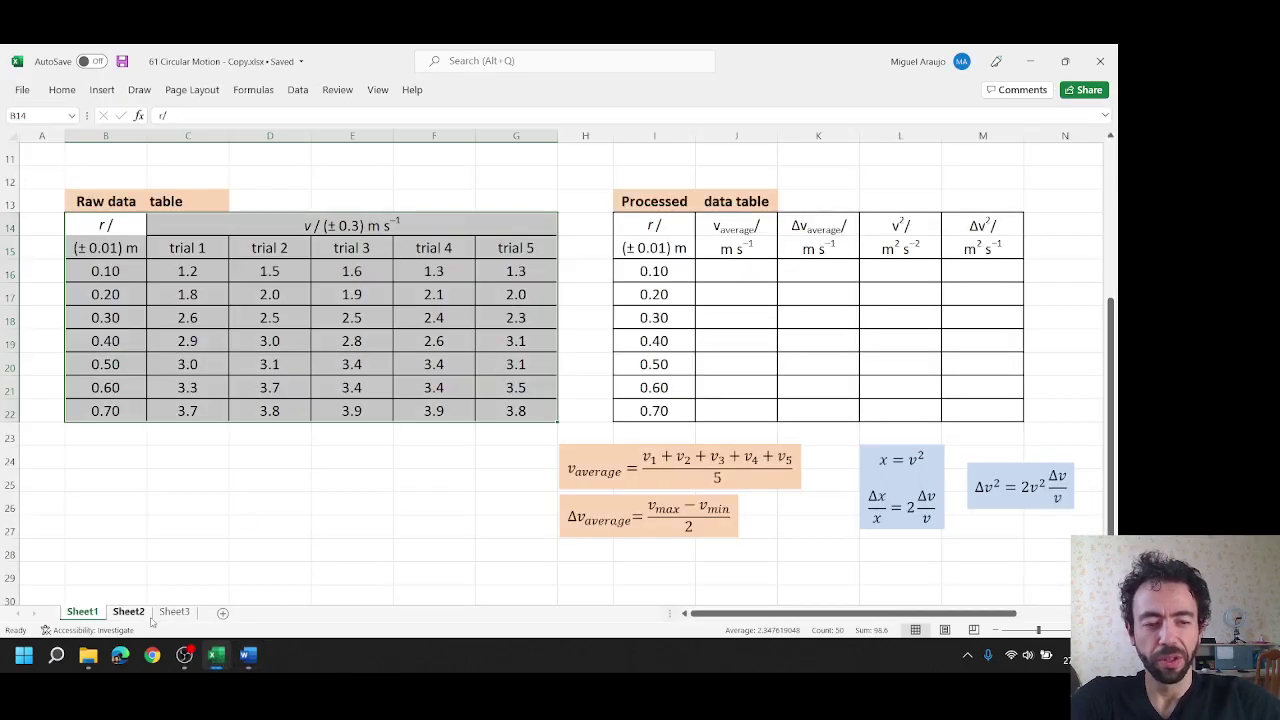
pyautogui.click(130, 612)
pyautogui.press('Down')
pyautogui.hotkey('ctrl', 'v')
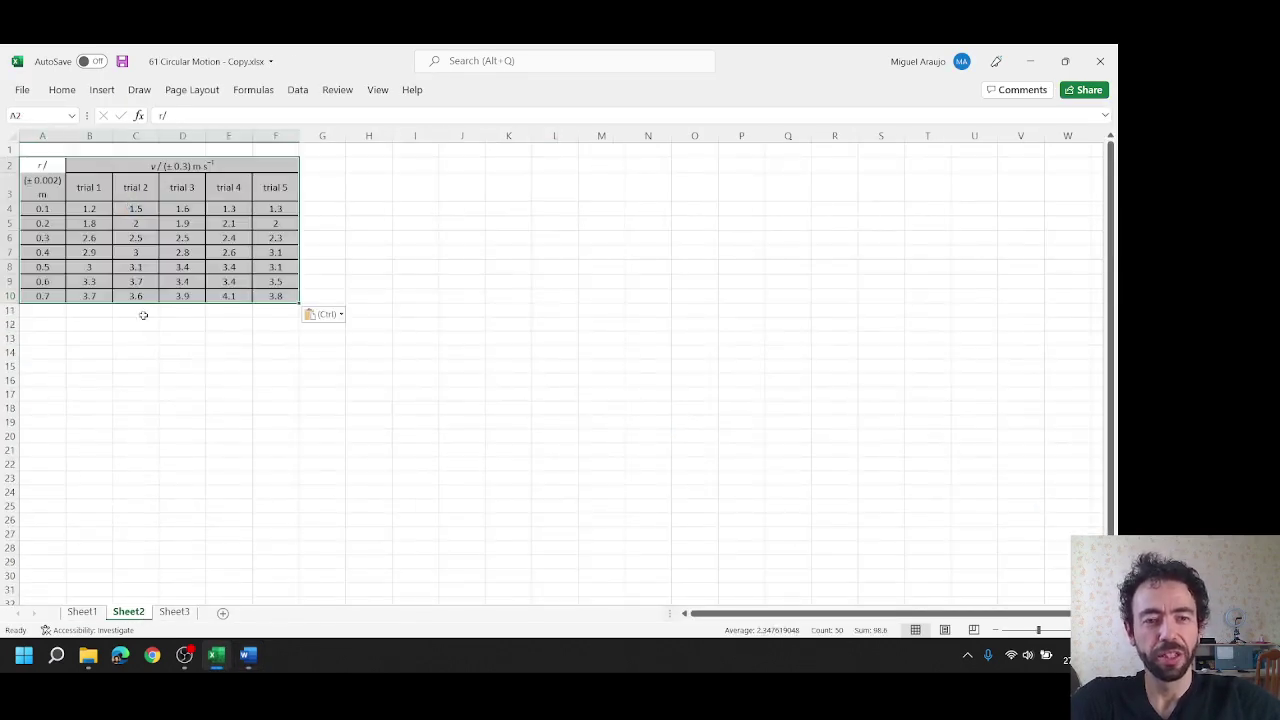
pyautogui.click(175, 410)
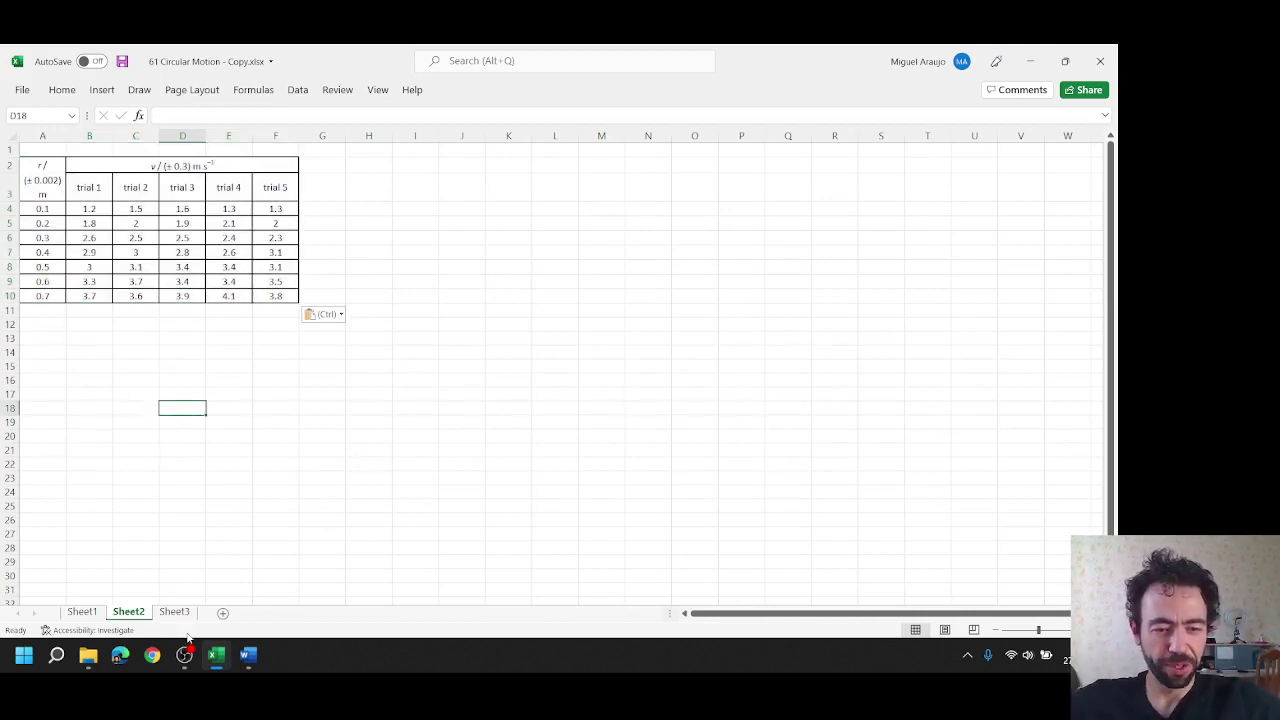
# - Check Table 1 in Word against the copy on Excel's Sheet2, and return to the raw data table on Sheet1
pyautogui.moveTo(217, 659)
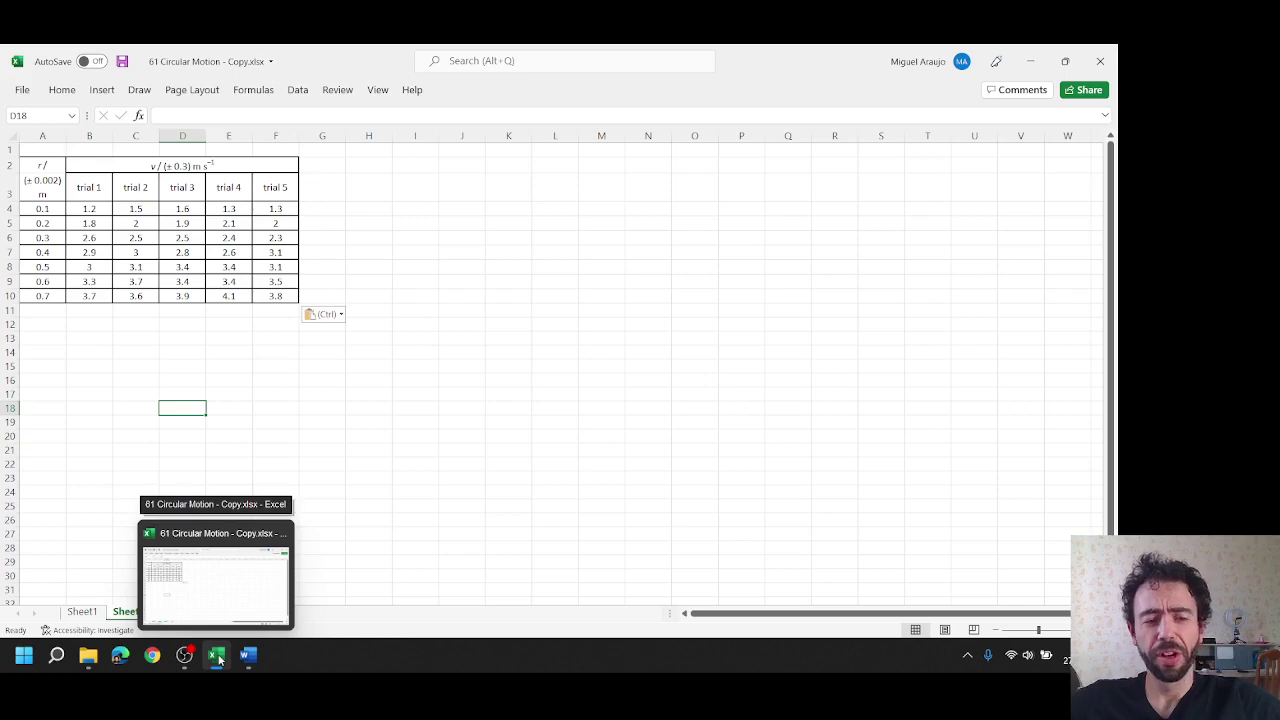
pyautogui.click(248, 655)
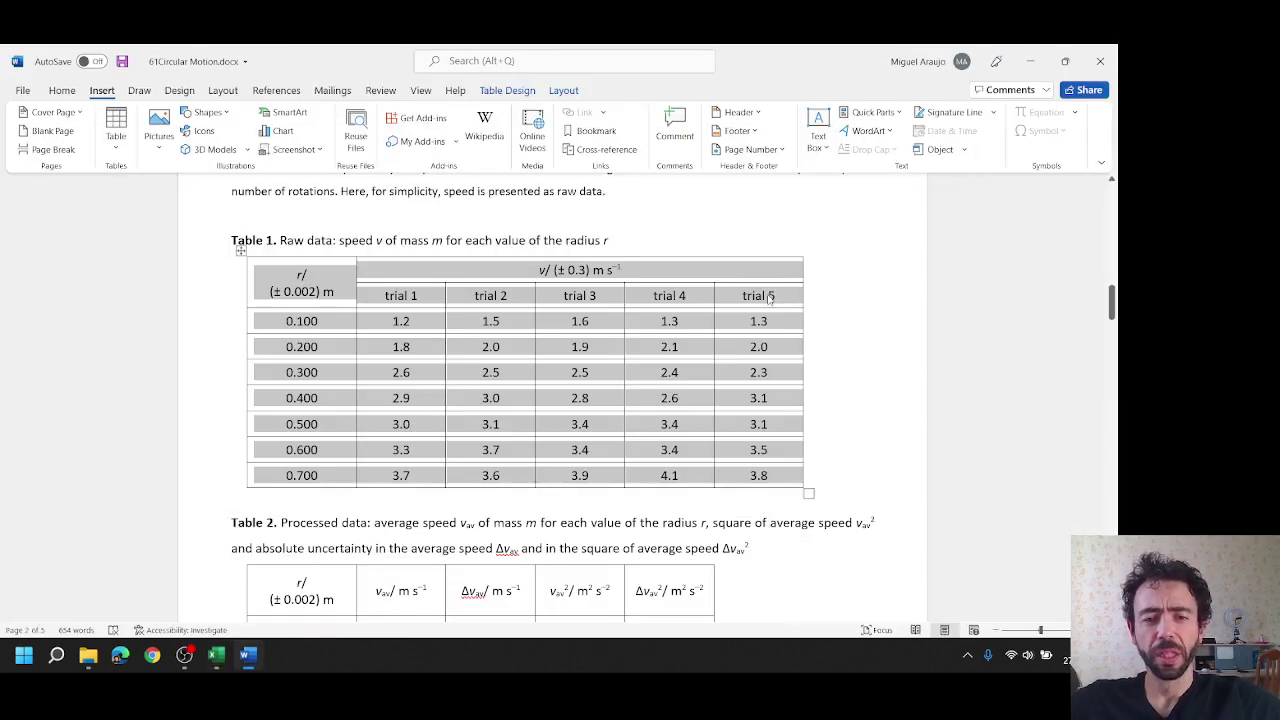
pyautogui.click(216, 655)
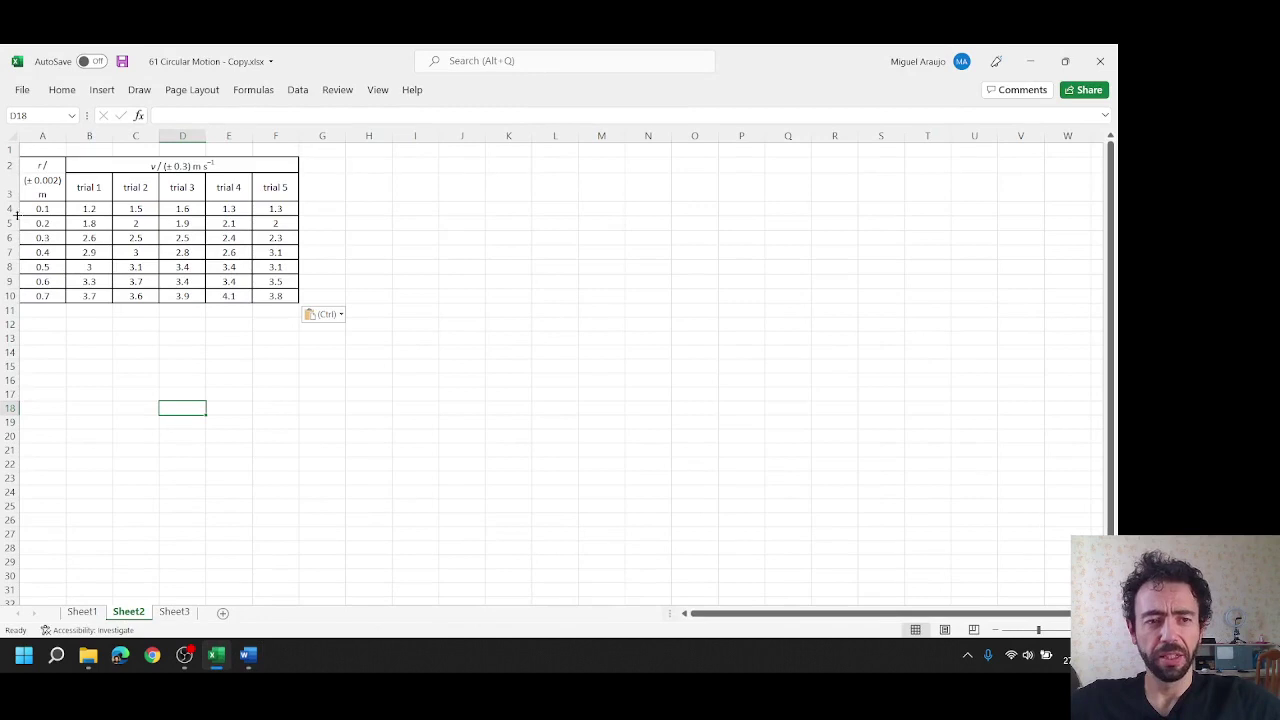
pyautogui.click(84, 611)
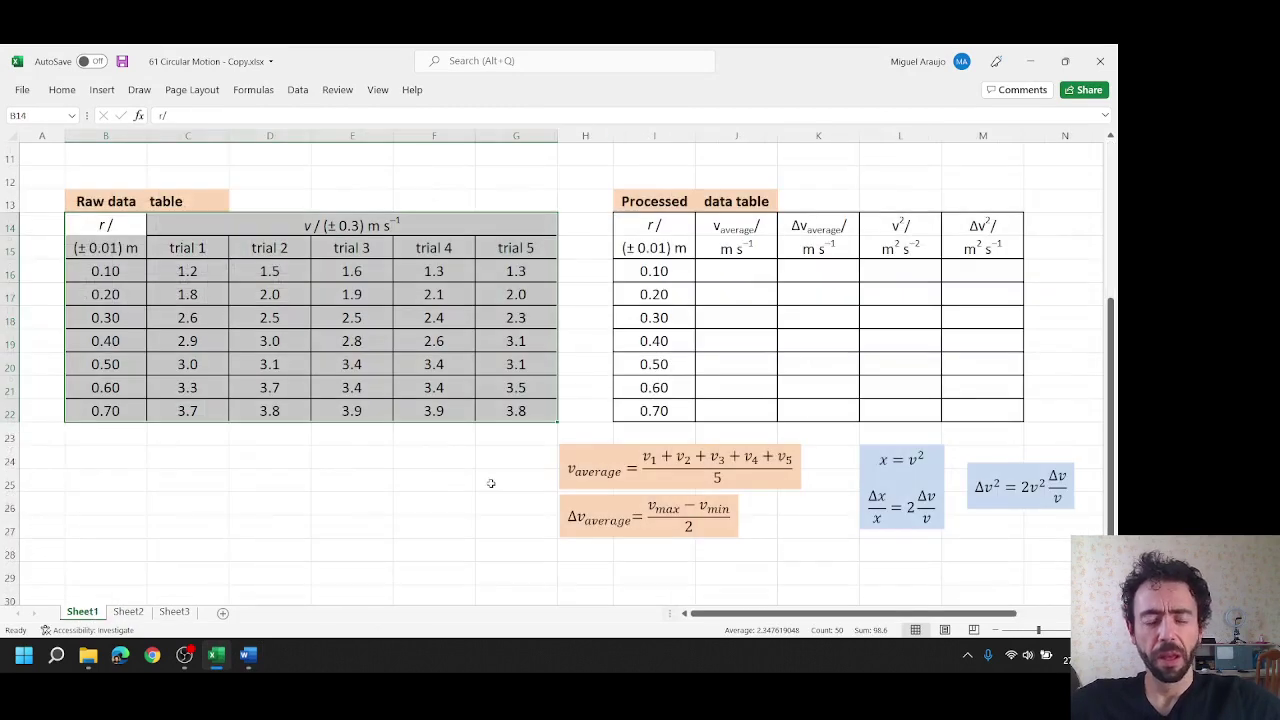
pyautogui.click(433, 517)
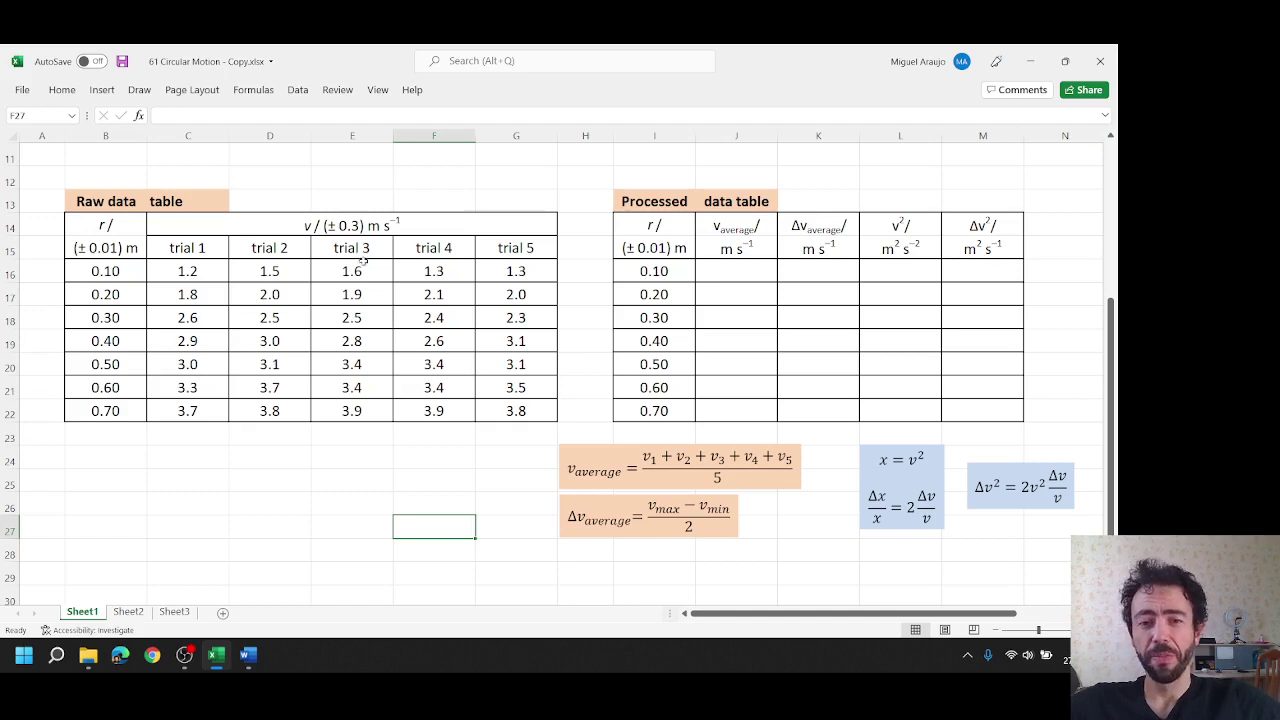
# - Switch to the Word document and examine the speed squared and radius terms in the equation v² = (Mg/m)r
pyautogui.click(249, 655)
pyautogui.scroll(15, 489, 408)
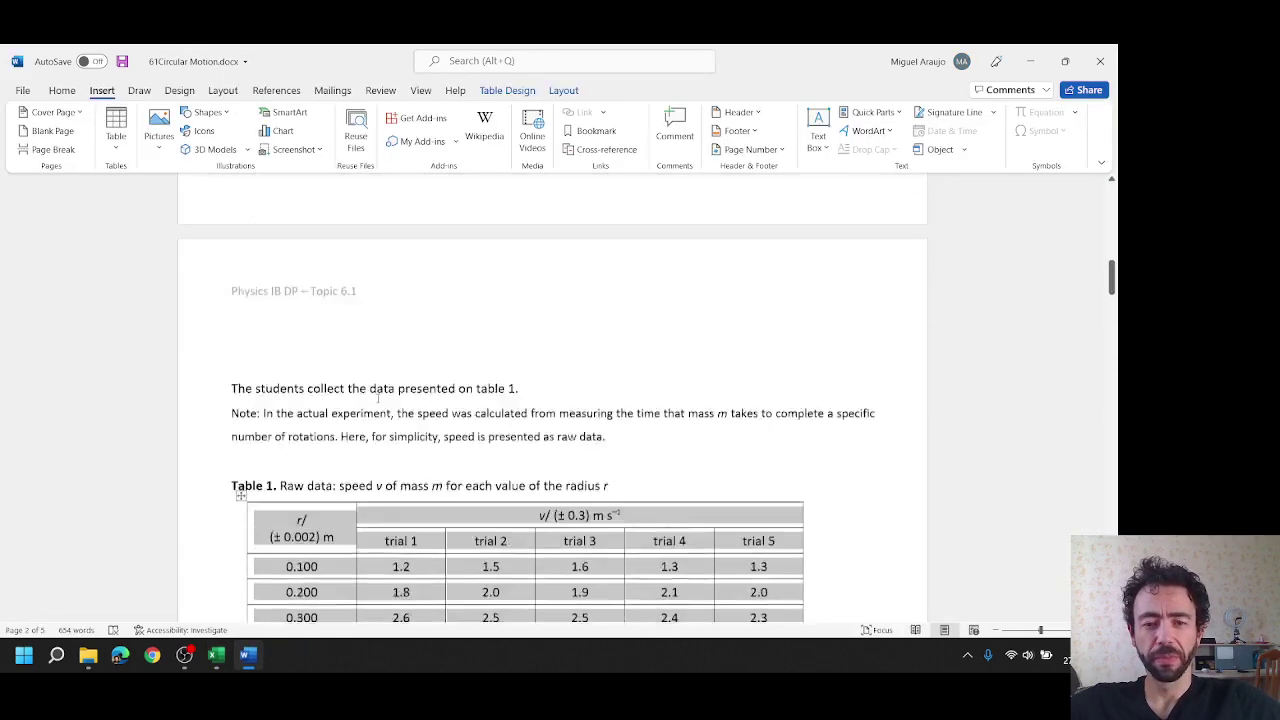
pyautogui.click(490, 408)
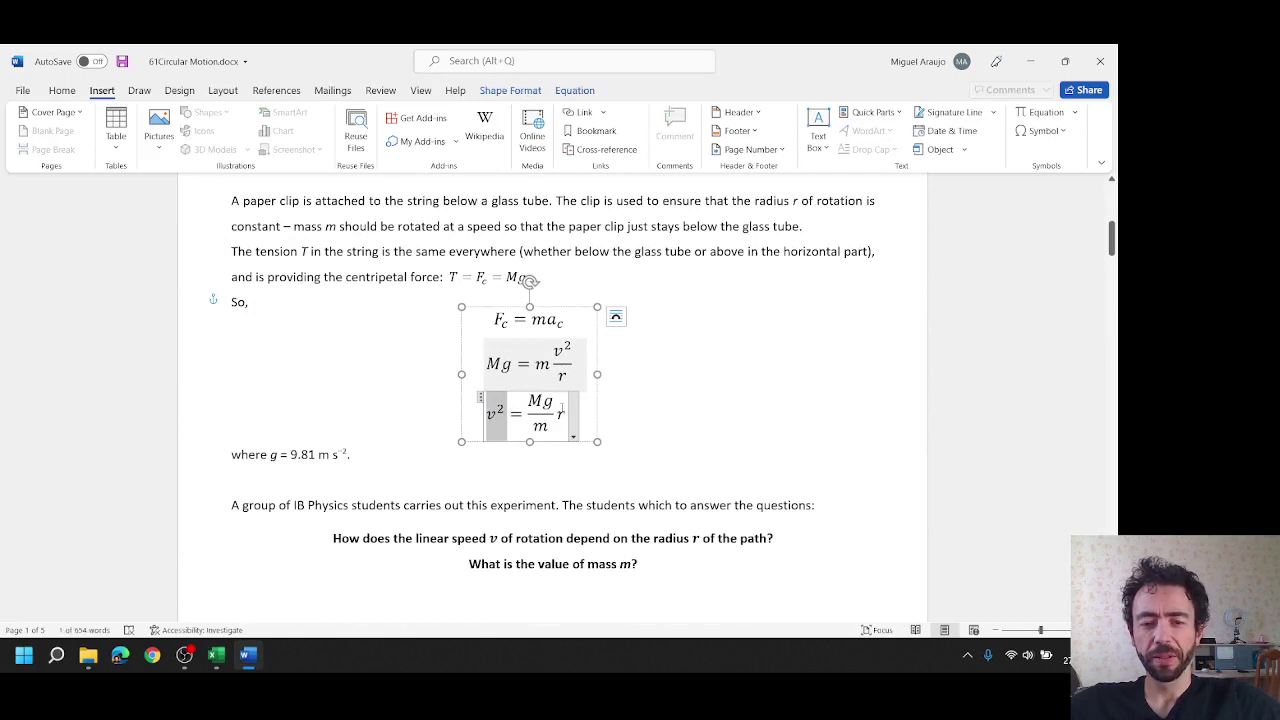
pyautogui.click(560, 414)
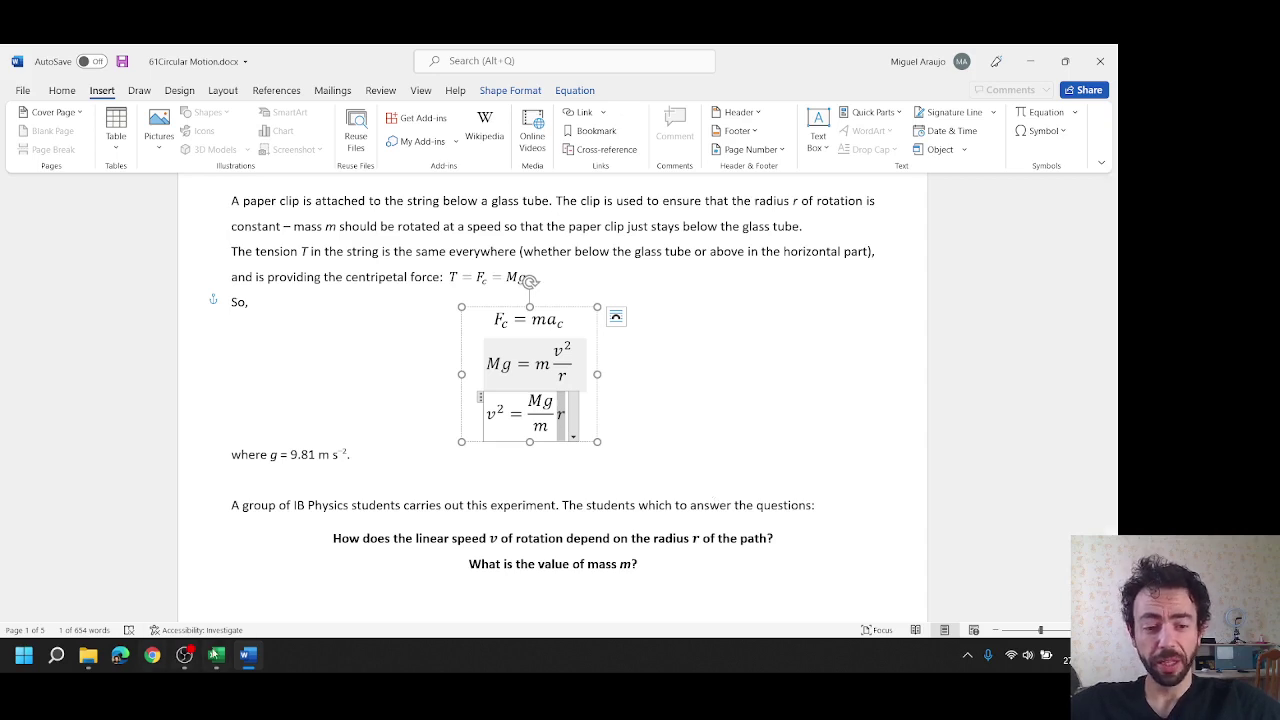
# - Return to the Excel workbook and review the average speed formula against the five trial speeds for radius 0.10 m
pyautogui.click(216, 655)
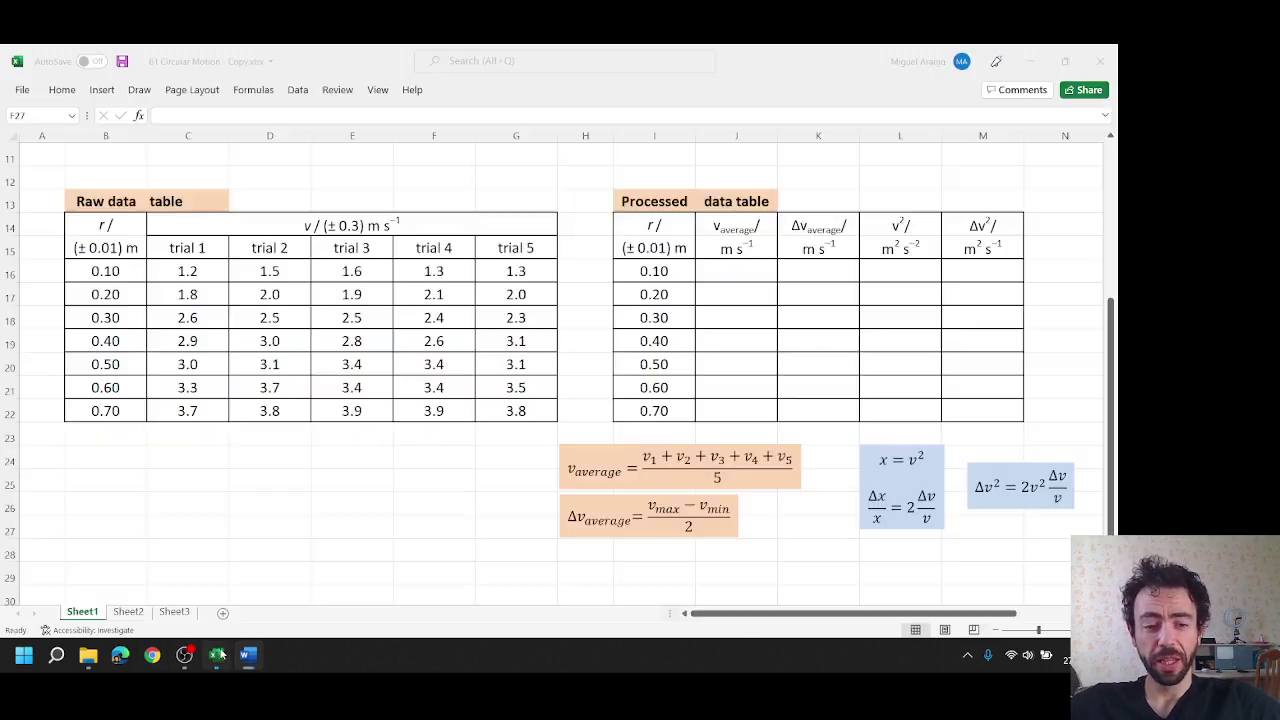
pyautogui.click(716, 271)
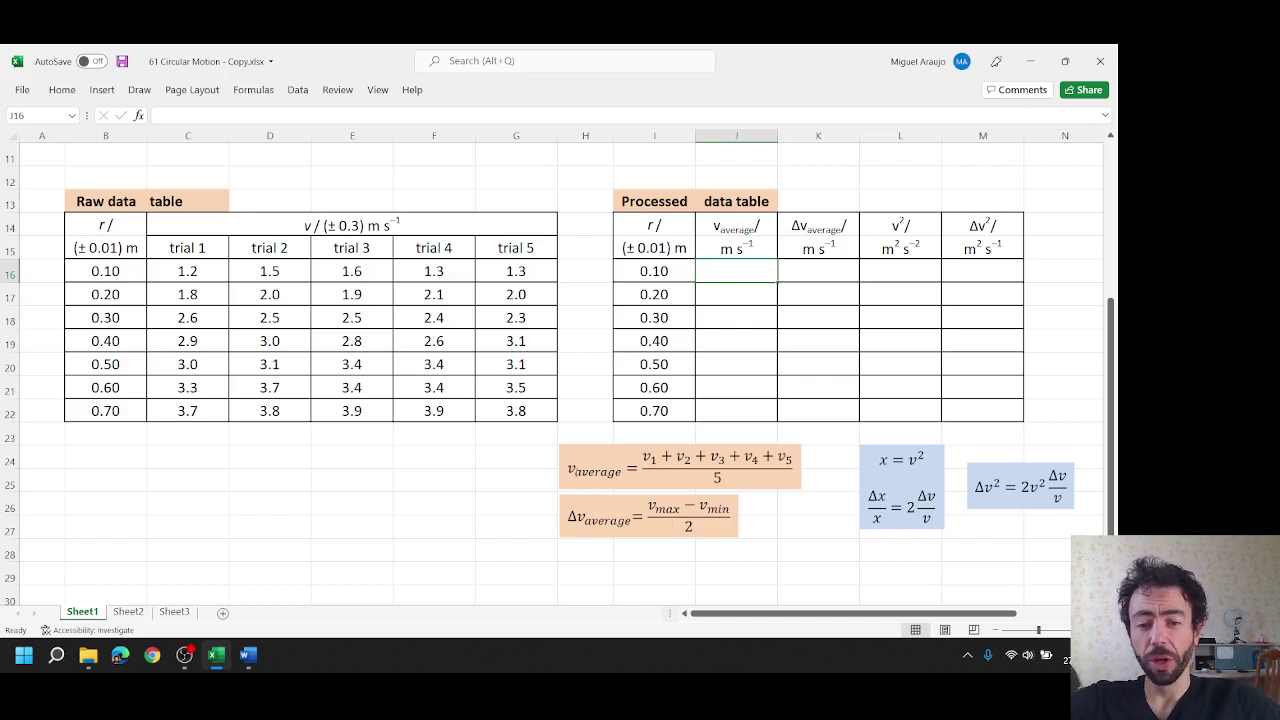
pyautogui.click(572, 472)
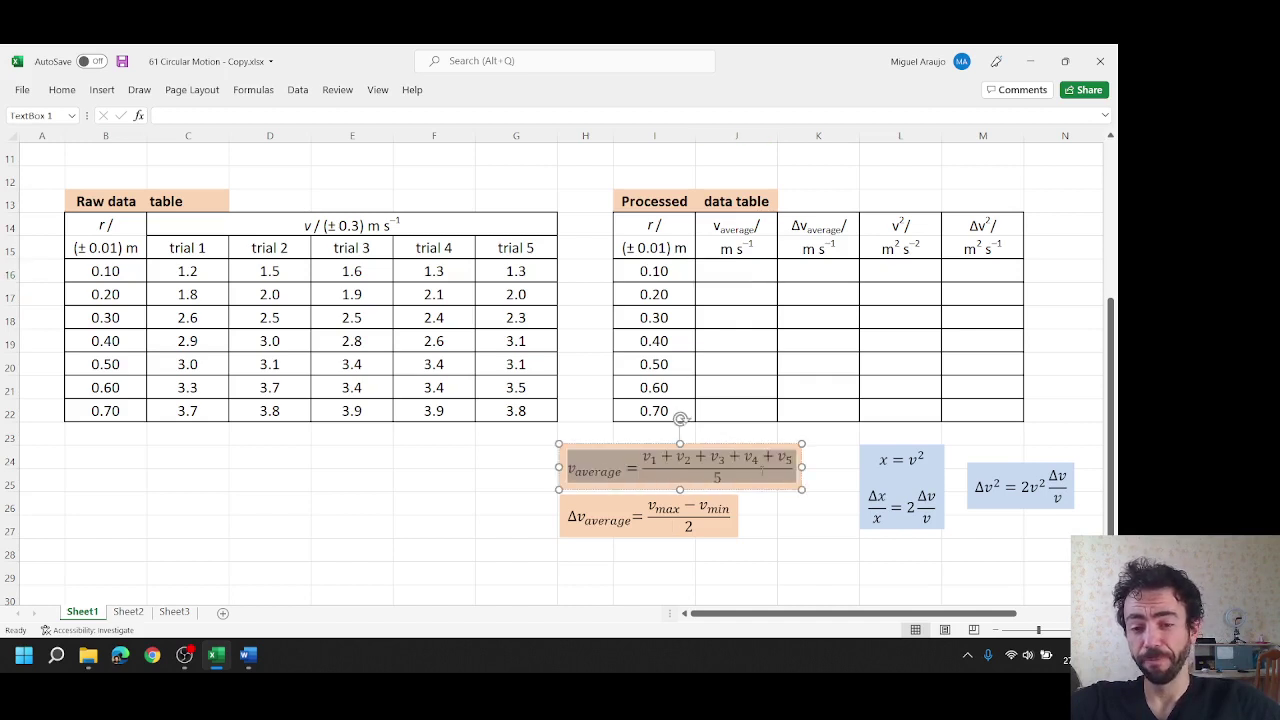
pyautogui.click(801, 554)
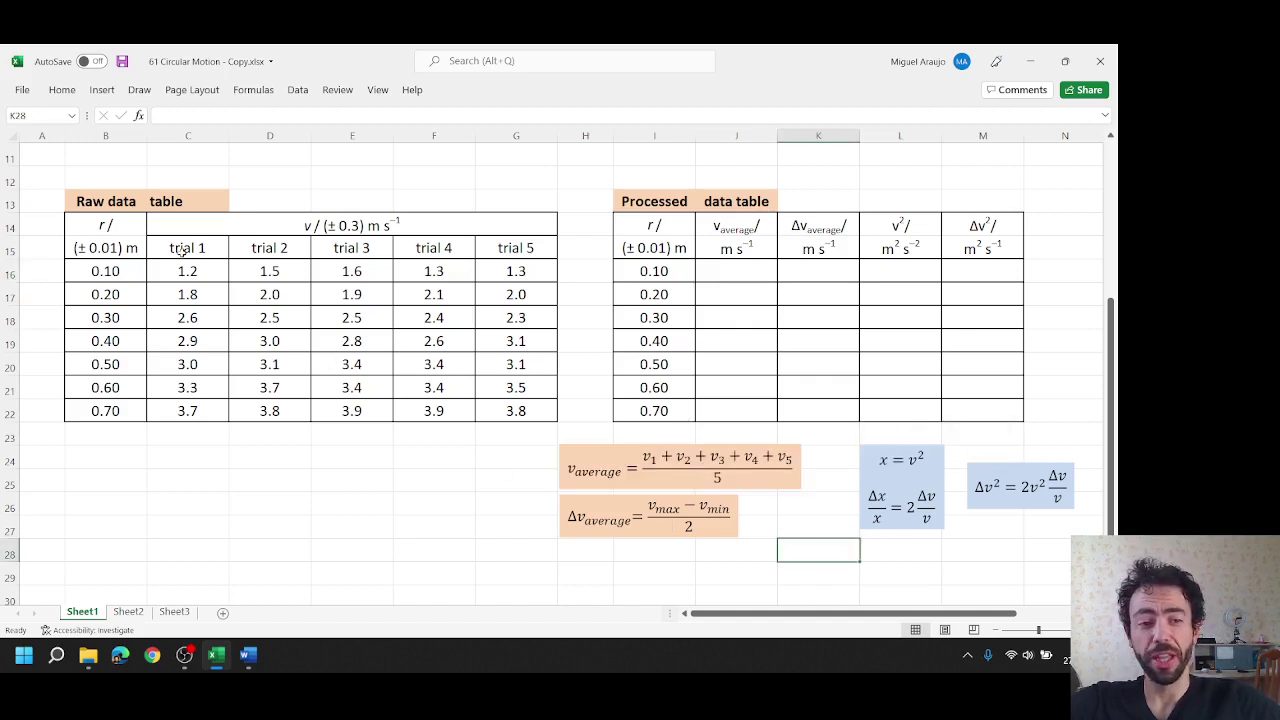
pyautogui.moveTo(178, 273); pyautogui.dragTo(520, 273)
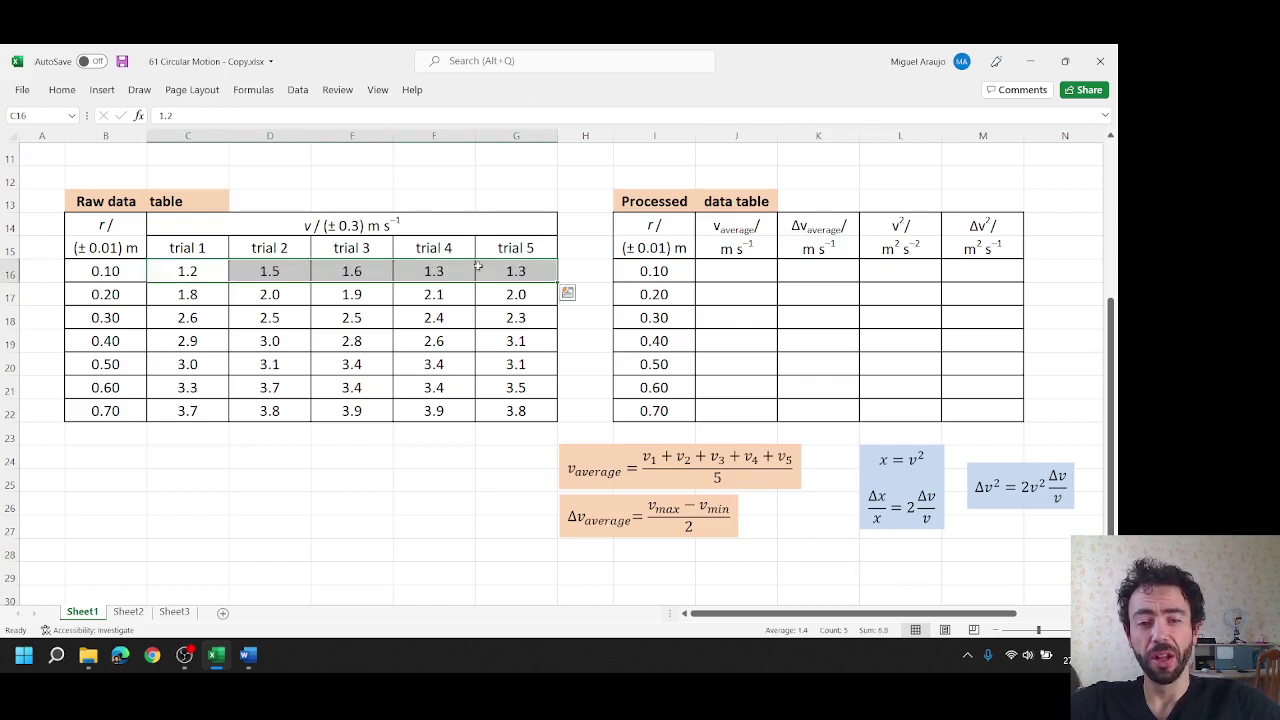
# - Calculate the average speed for radius 0.10 m in cell J16 with the formula =AVERAGE(C16:G16)
pyautogui.click(731, 274)
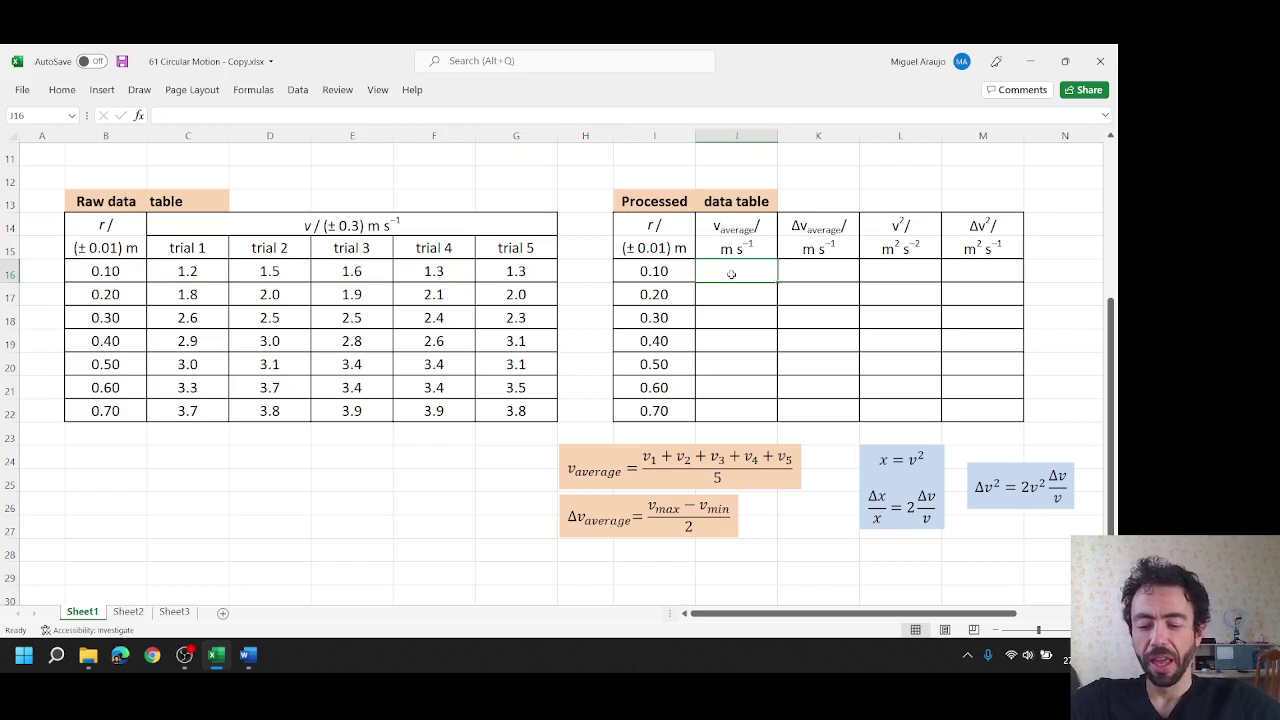
pyautogui.write('=(')
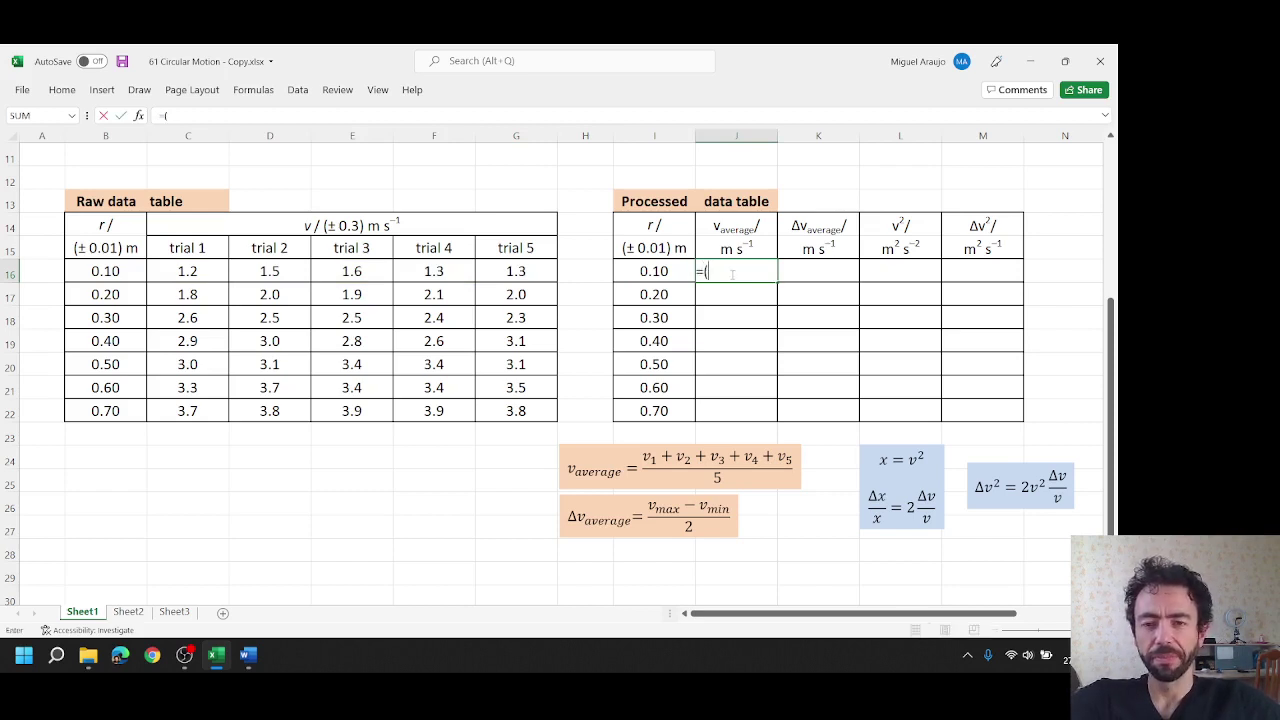
pyautogui.press('BackSpace')
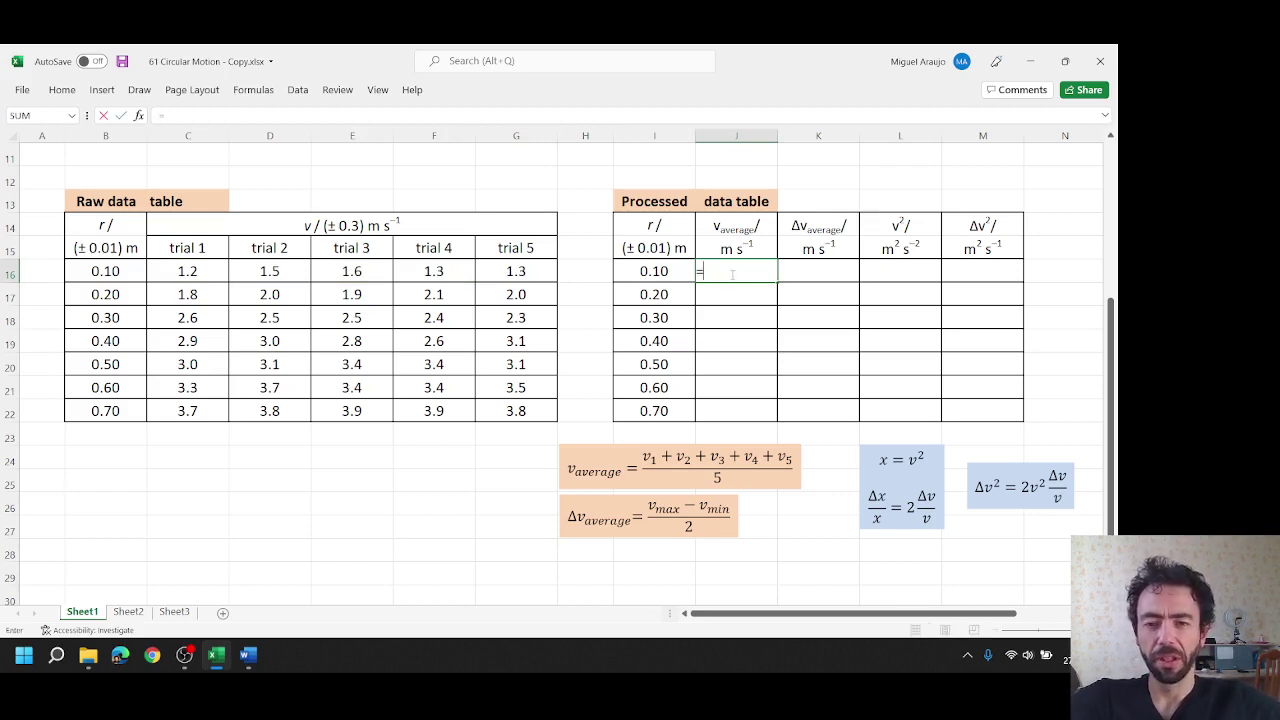
pyautogui.write('average')
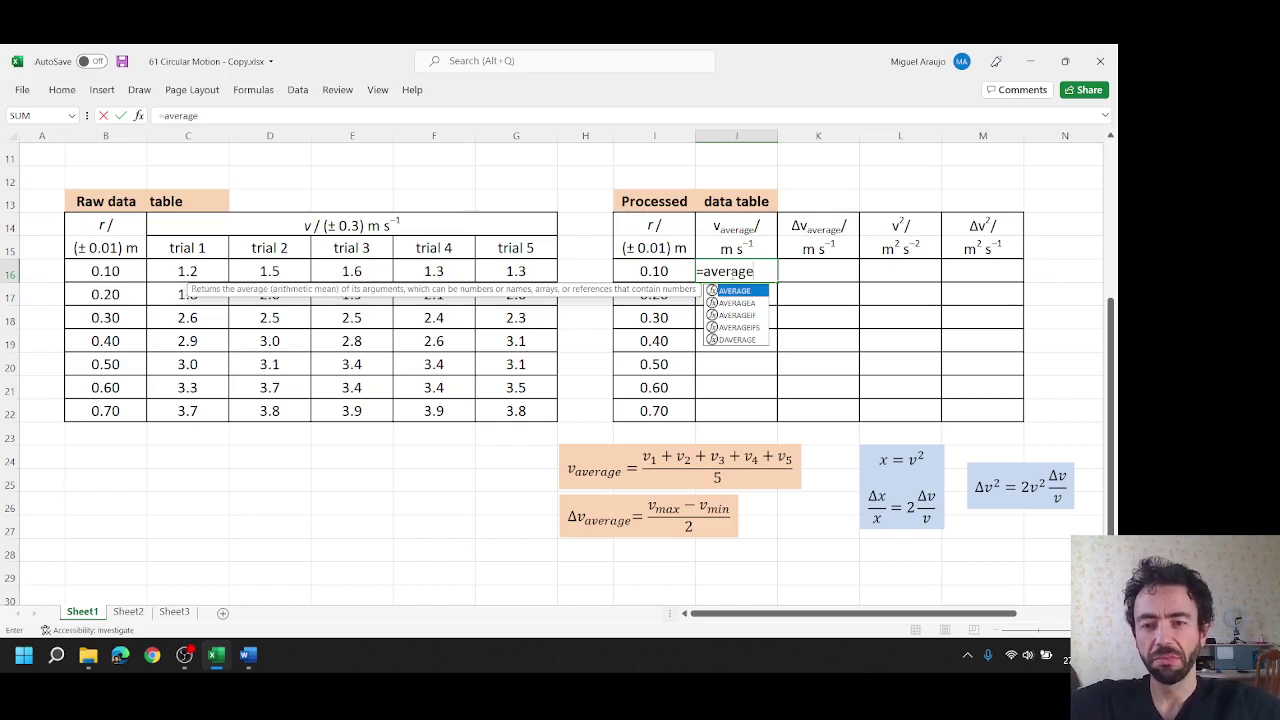
pyautogui.doubleClick(743, 291)
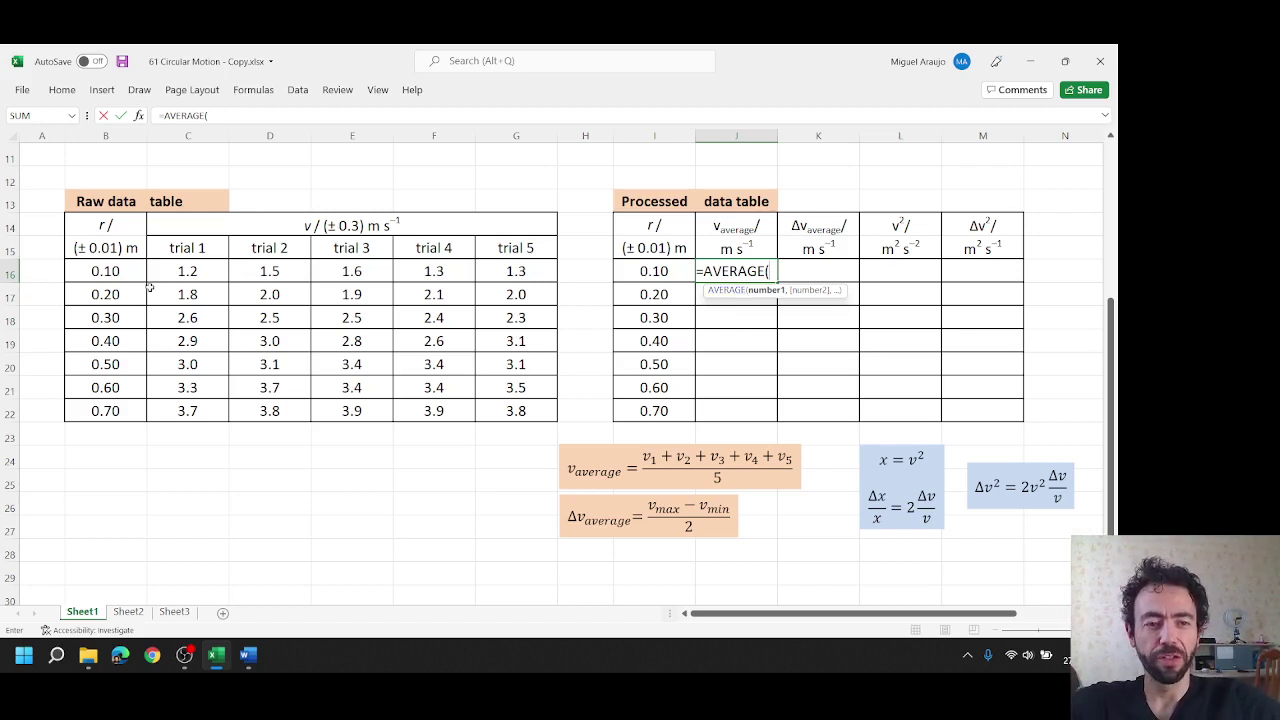
pyautogui.moveTo(187, 271); pyautogui.dragTo(505, 277)
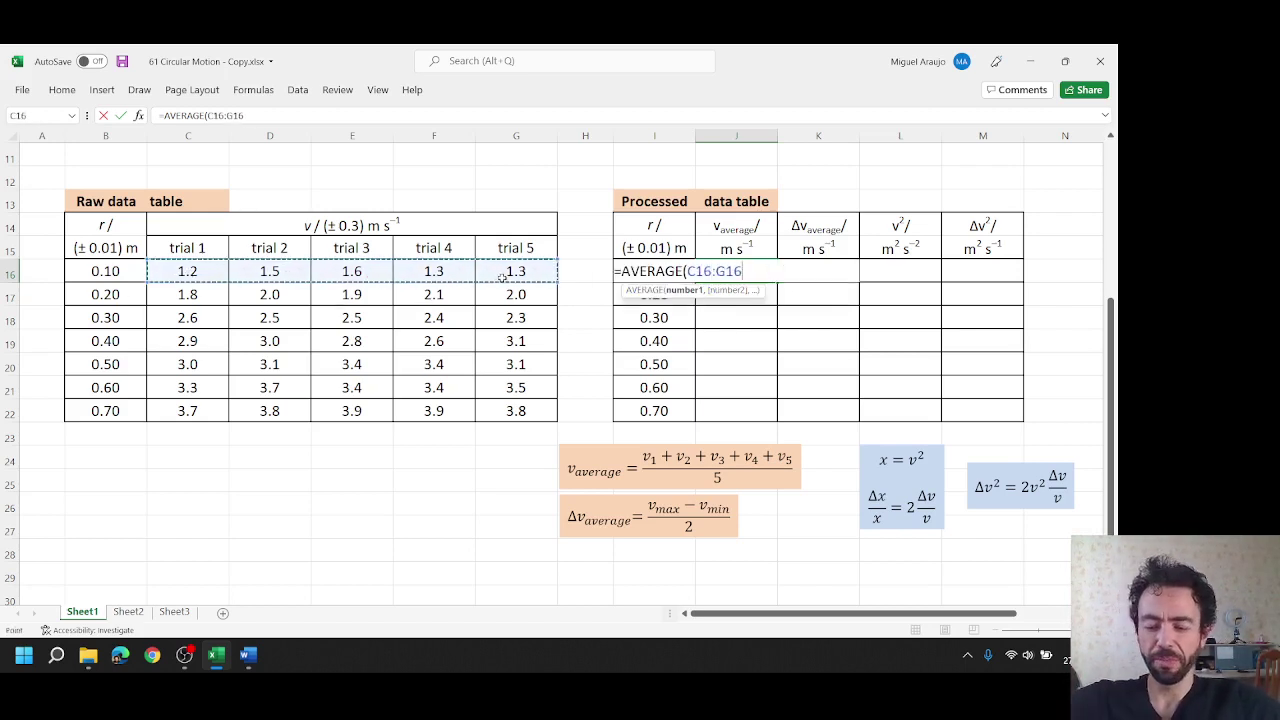
pyautogui.press('Return')
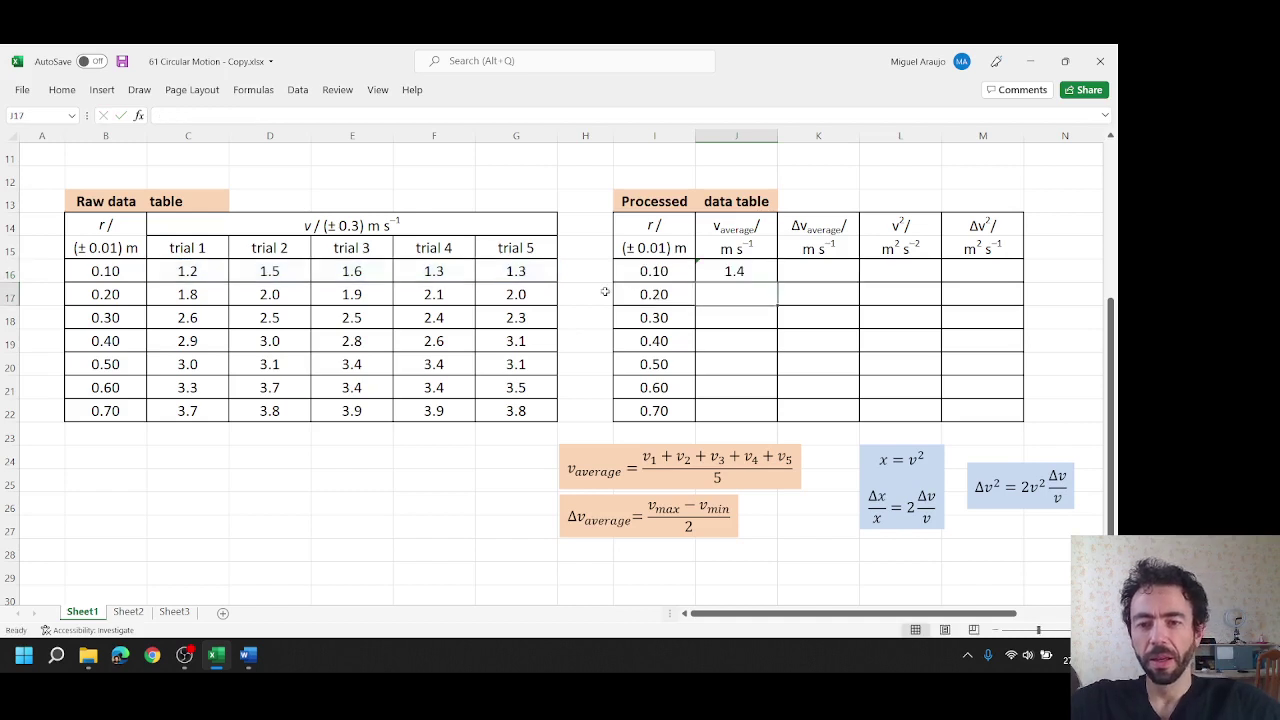
# - Fill the average speed formula from J16 down to J22 for the remaining radius values
pyautogui.click(757, 276)
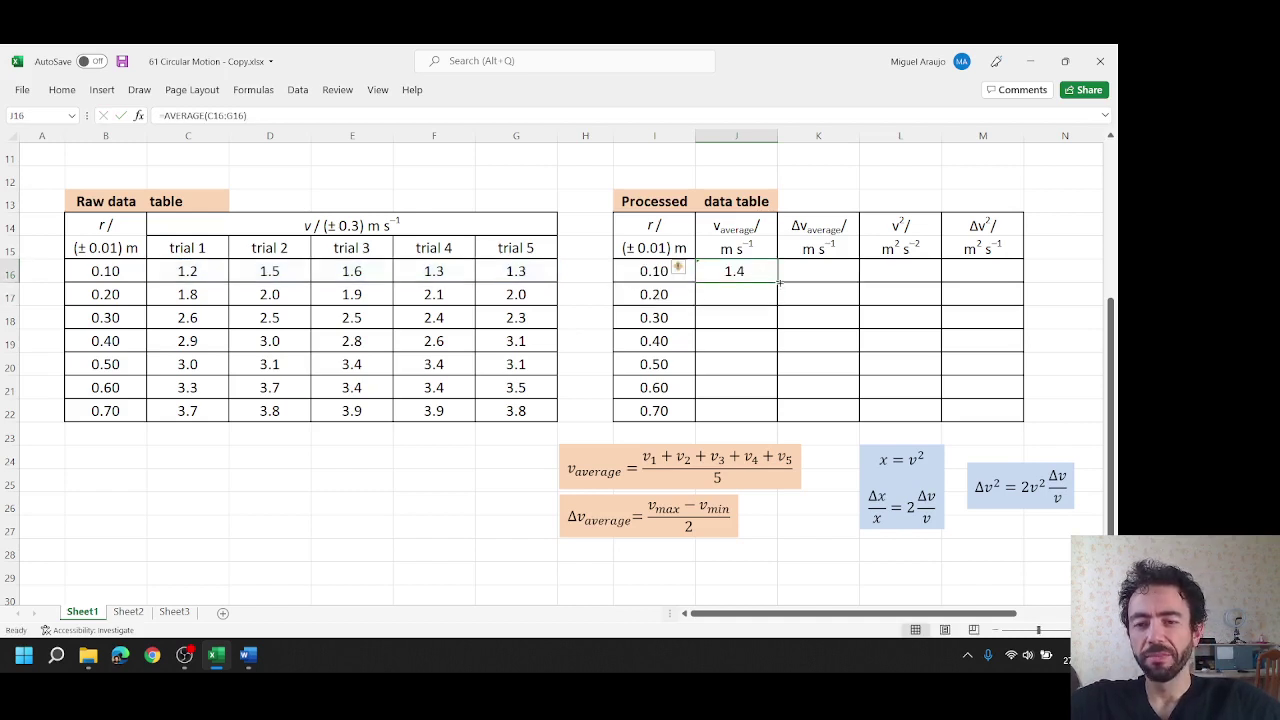
pyautogui.moveTo(778, 283); pyautogui.dragTo(784, 435)
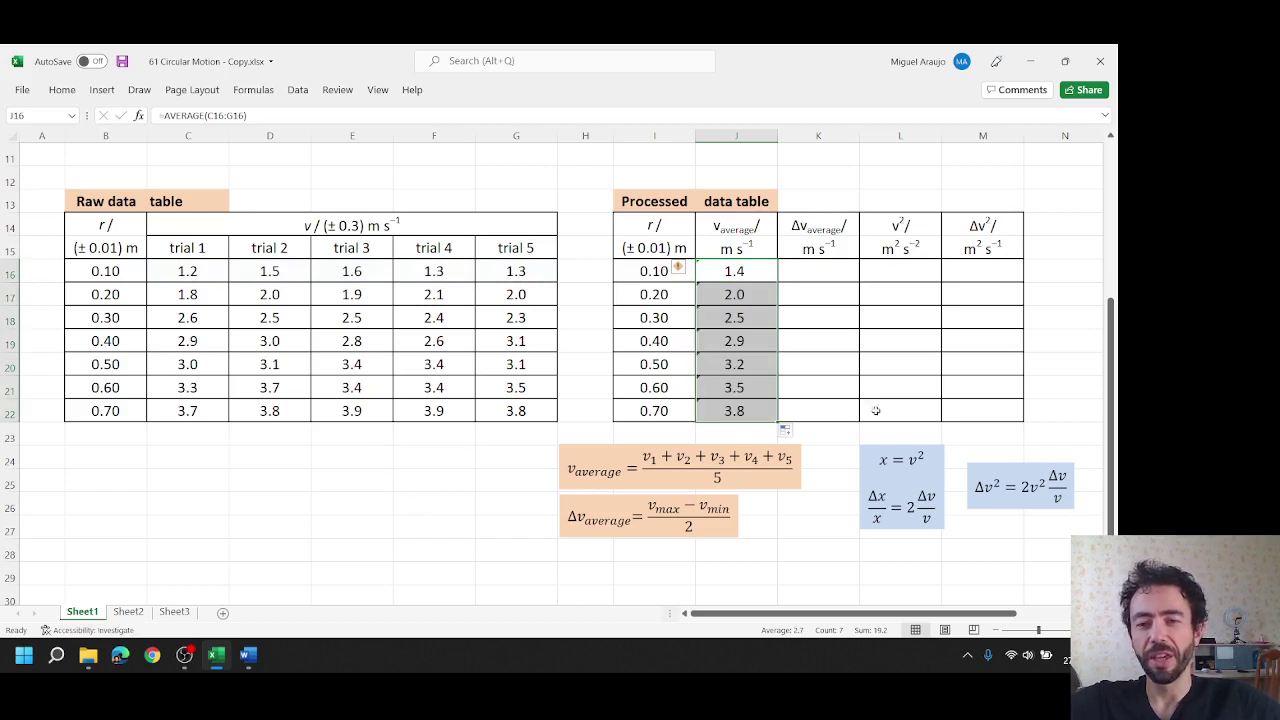
pyautogui.click(398, 496)
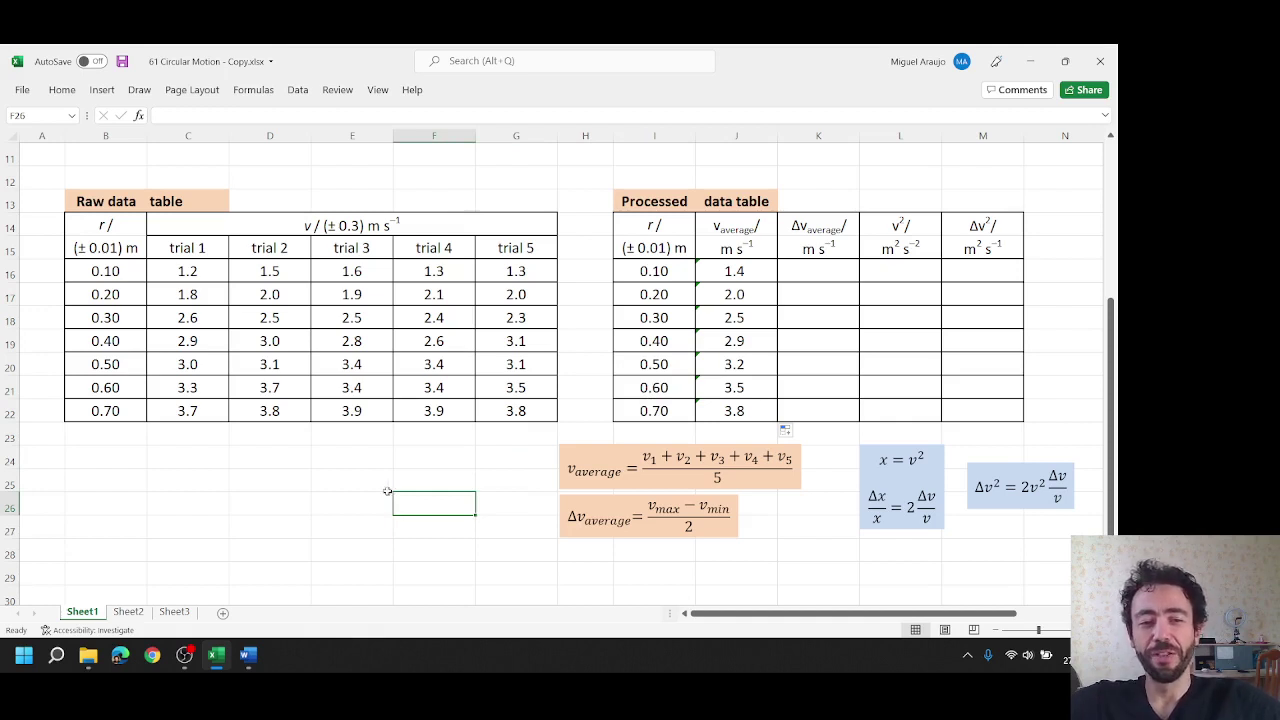
# - Test the average formula by setting the trial 2 speed in D19 to 5, and undo that change
pyautogui.click(276, 341)
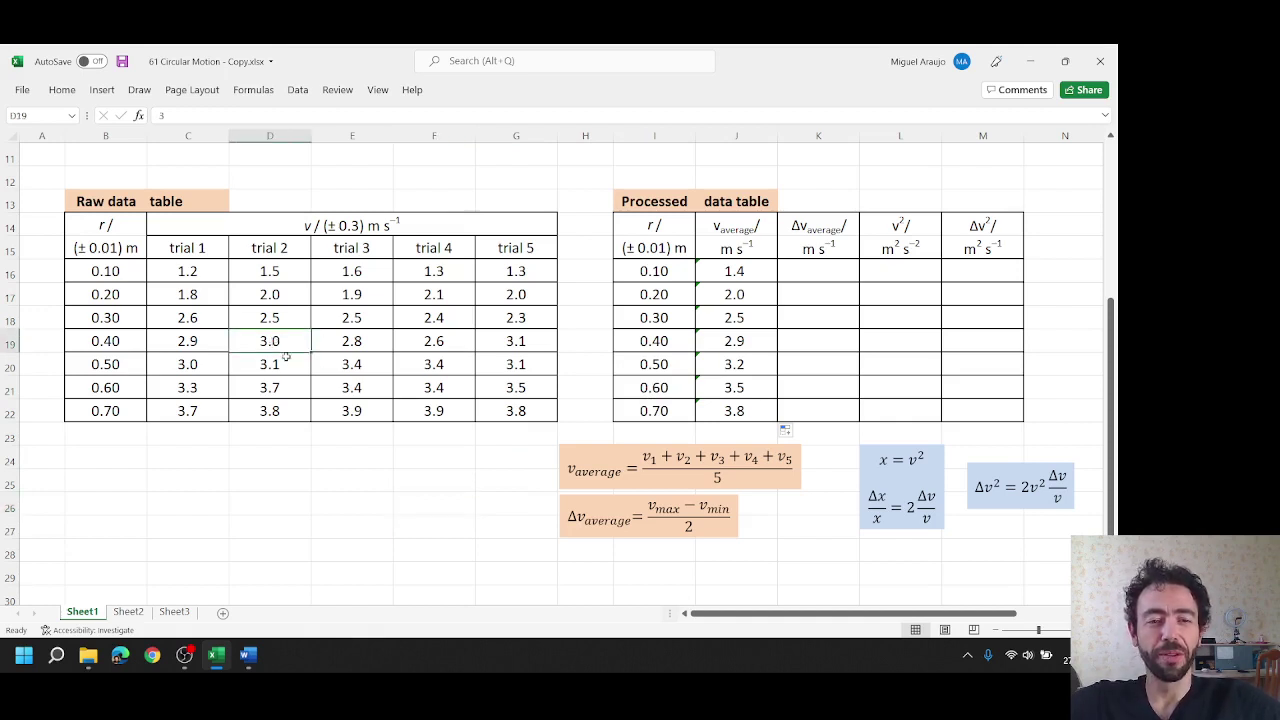
pyautogui.doubleClick(258, 341)
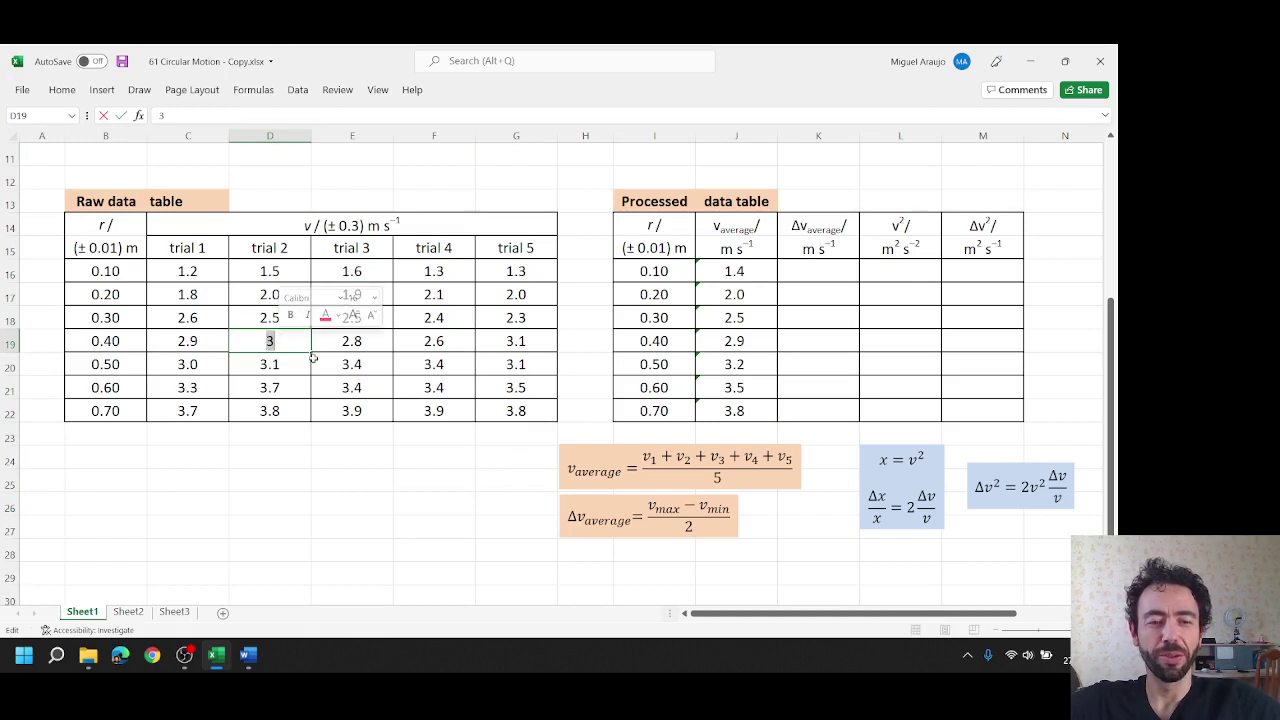
pyautogui.write('5')
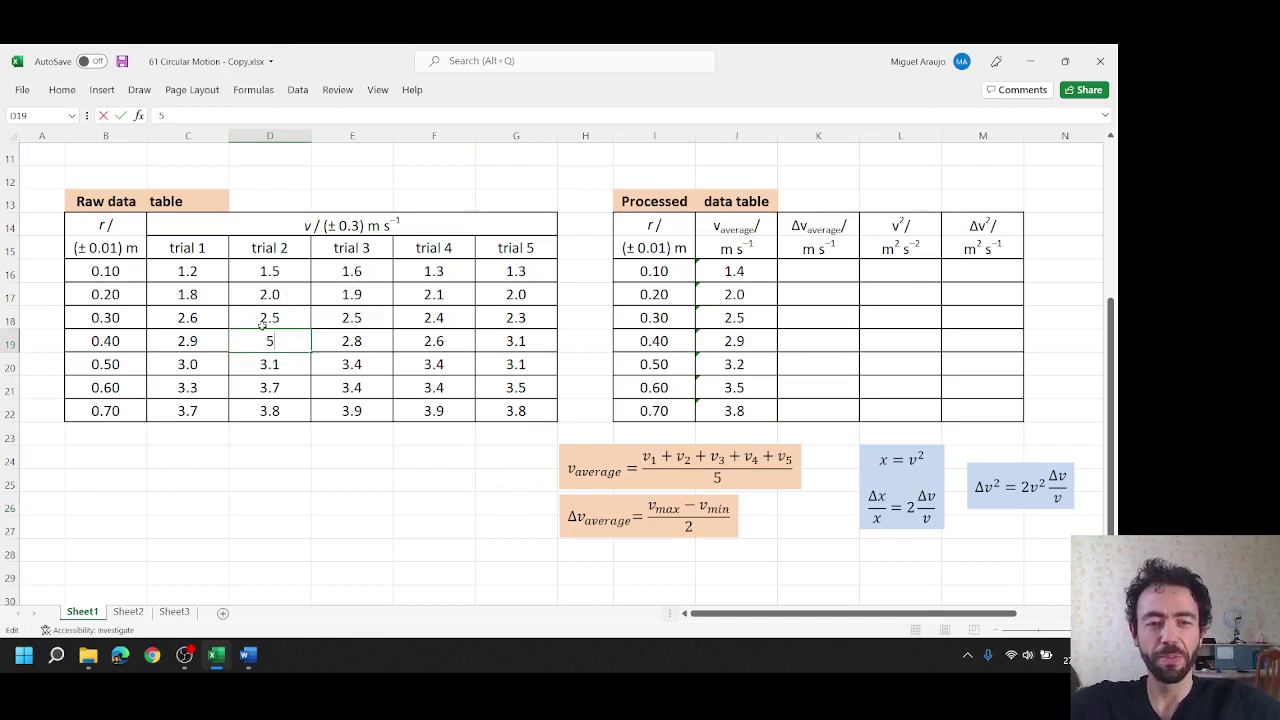
pyautogui.press('Return')
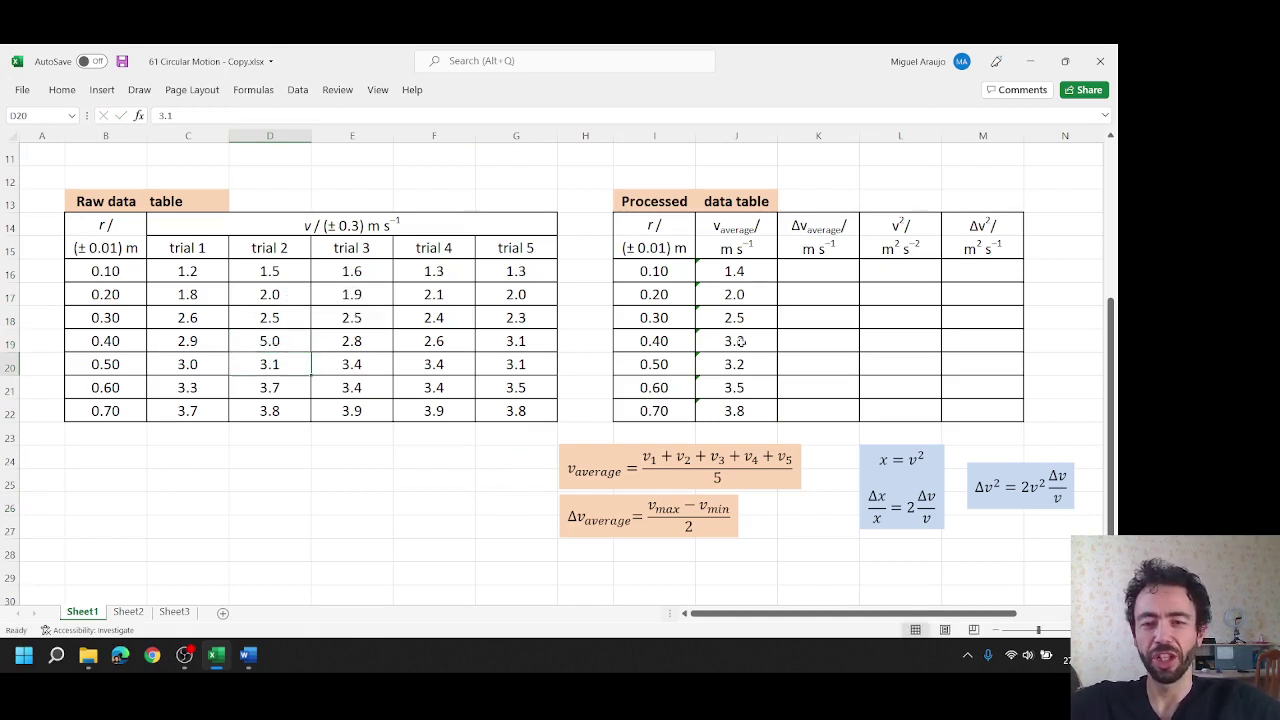
pyautogui.hotkey('ctrl', 'z')
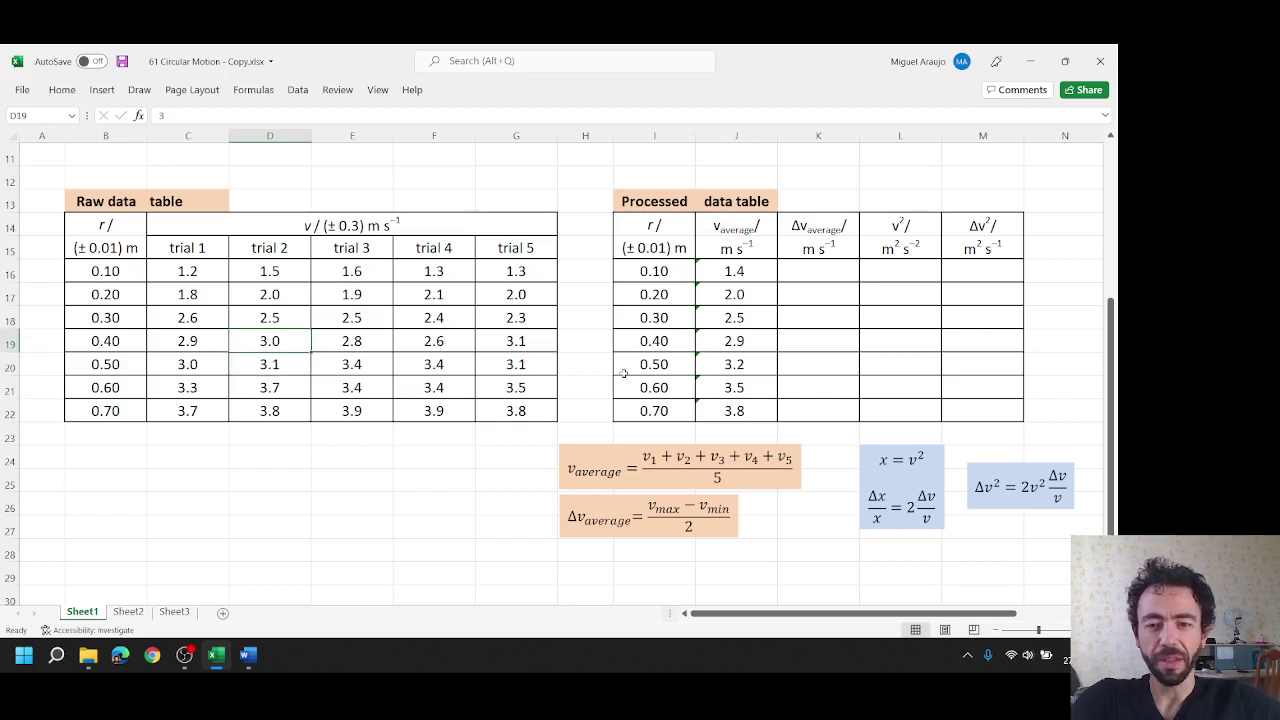
# - Examine the average speed uncertainty column, the raw speed uncertainty and trial values, and the (vmax − vmin)/2 formula
pyautogui.click(798, 228)
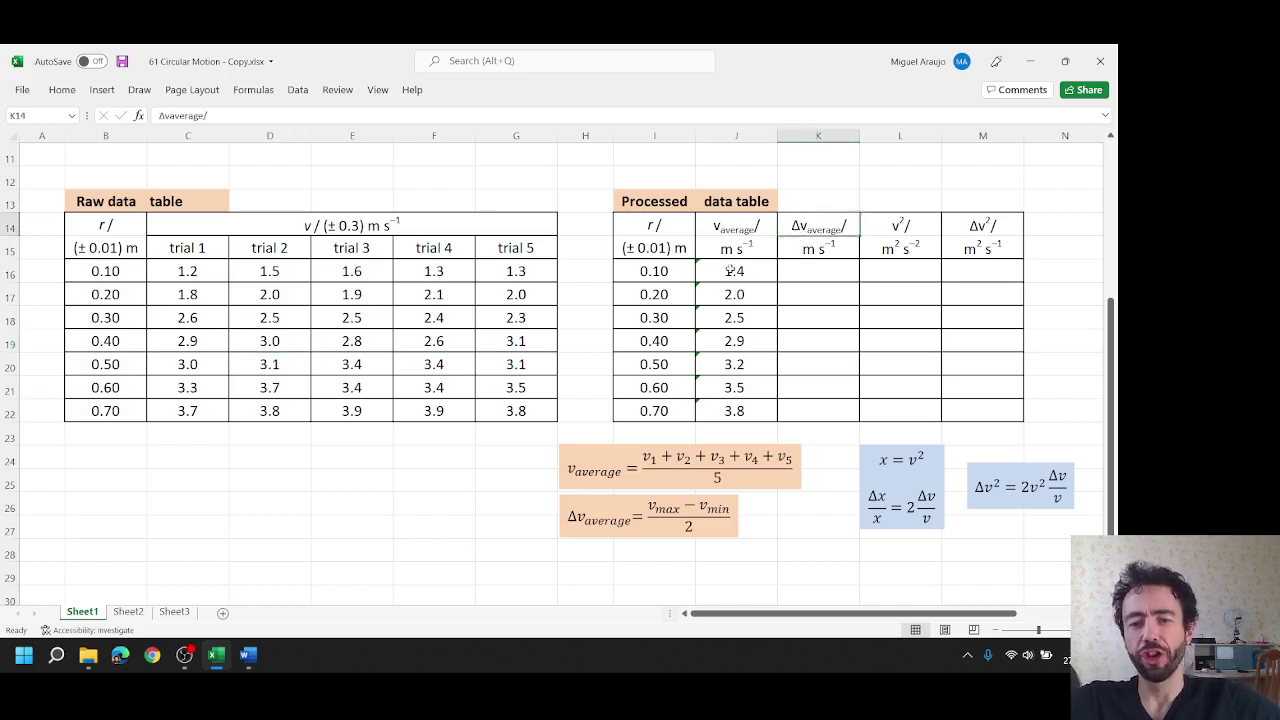
pyautogui.click(410, 228)
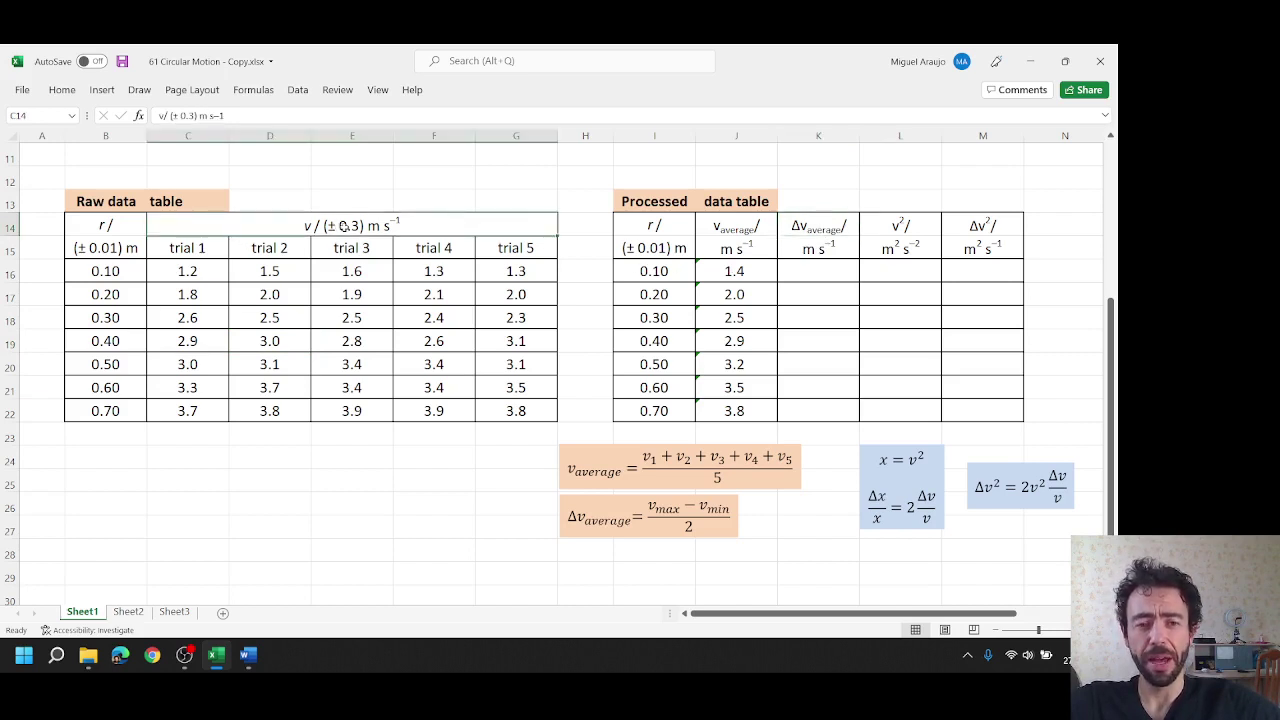
pyautogui.moveTo(203, 270); pyautogui.dragTo(483, 415)
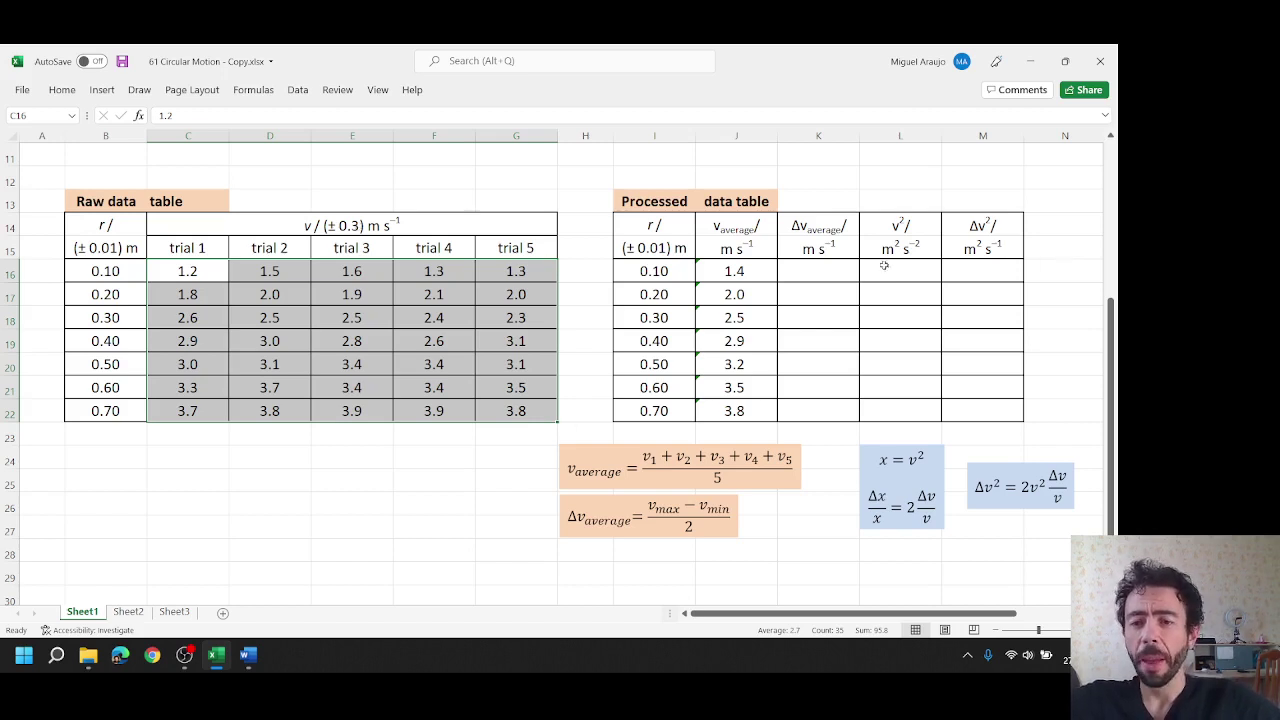
pyautogui.click(839, 269)
pyautogui.moveTo(736, 271); pyautogui.dragTo(744, 406)
pyautogui.click(802, 268)
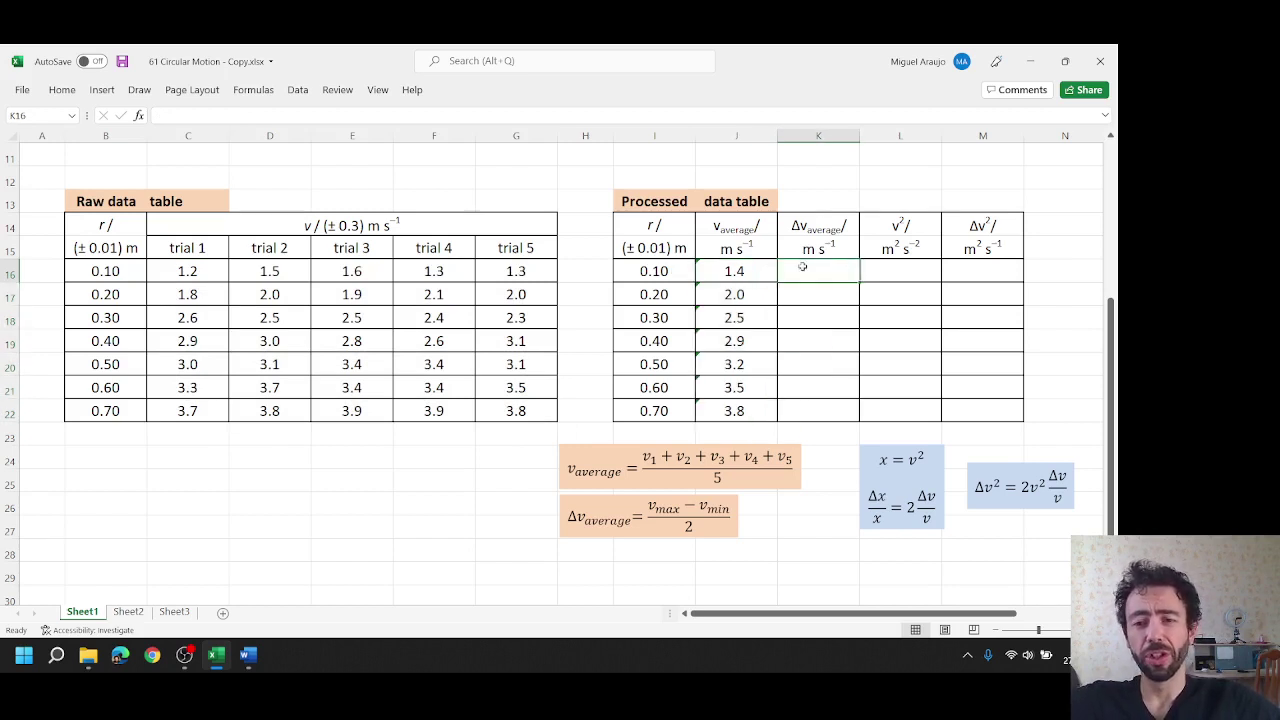
pyautogui.click(600, 516)
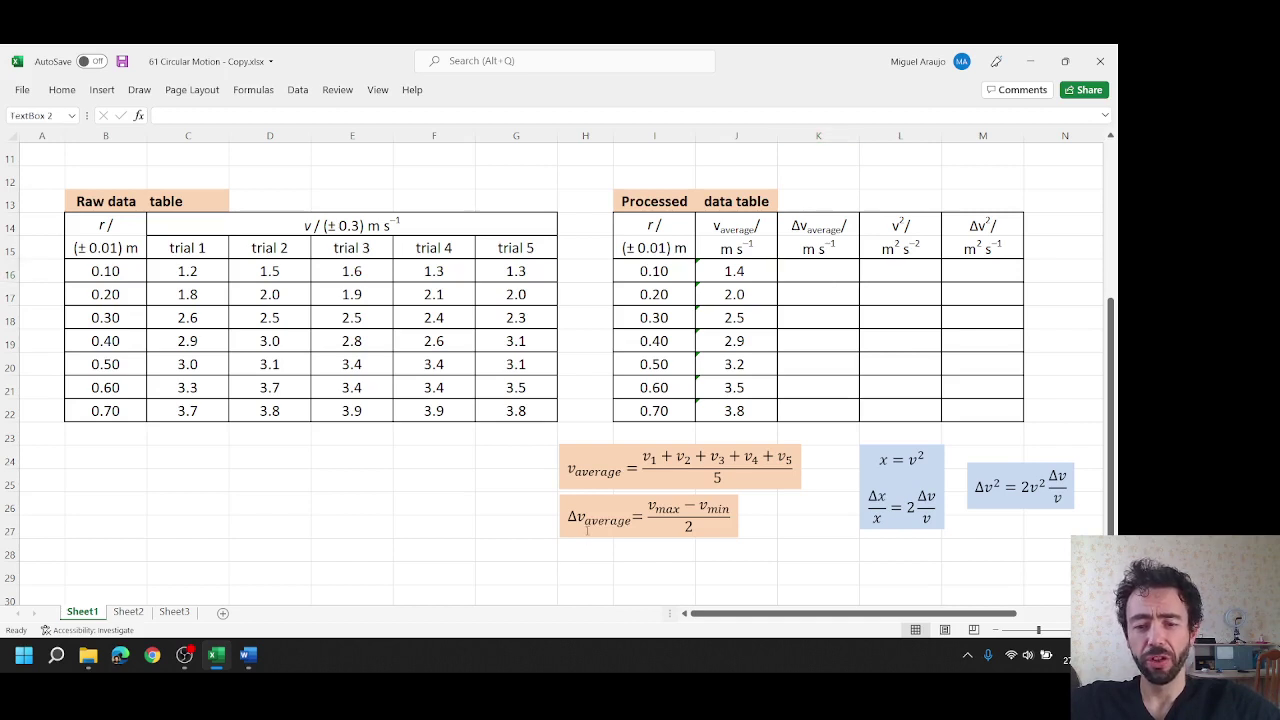
pyautogui.click(567, 554)
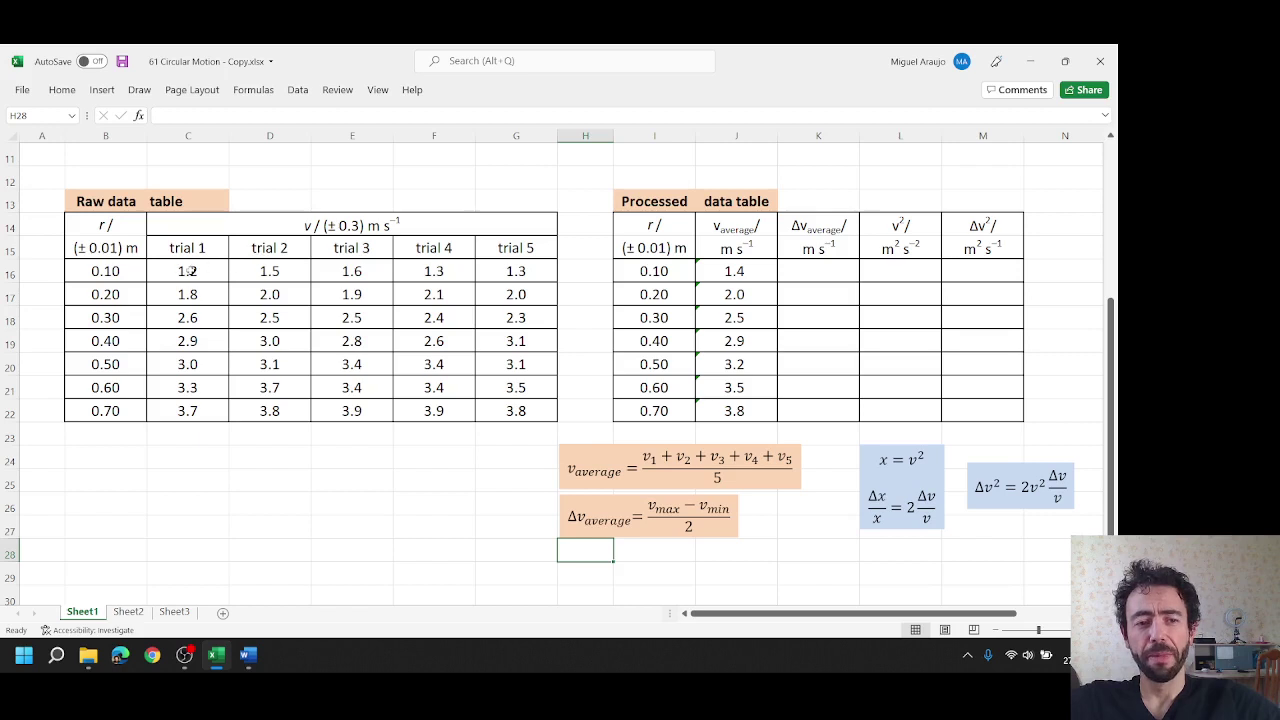
pyautogui.moveTo(190, 270); pyautogui.dragTo(509, 276)
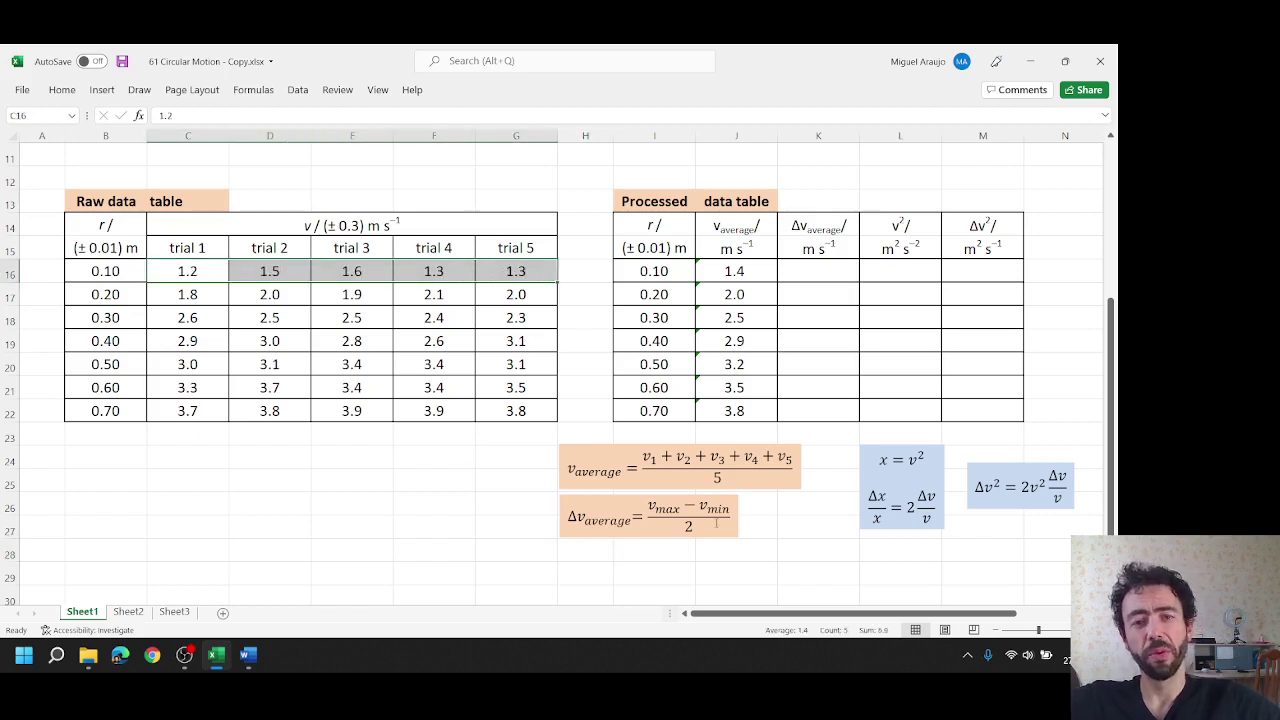
# - Calculate the average speed uncertainty for radius 0.10 m in cell K16 with the formula =(MAX(C16:G16)-MIN(C16:G16))/2
pyautogui.click(801, 267)
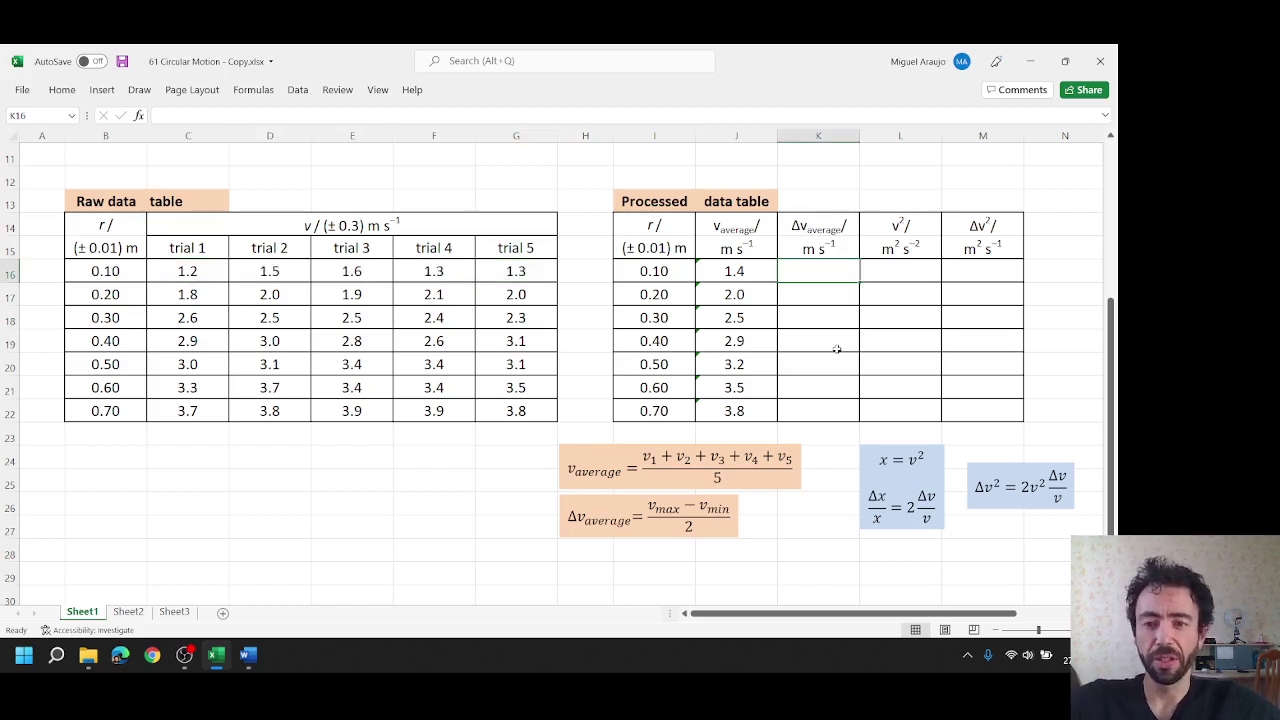
pyautogui.write('=')
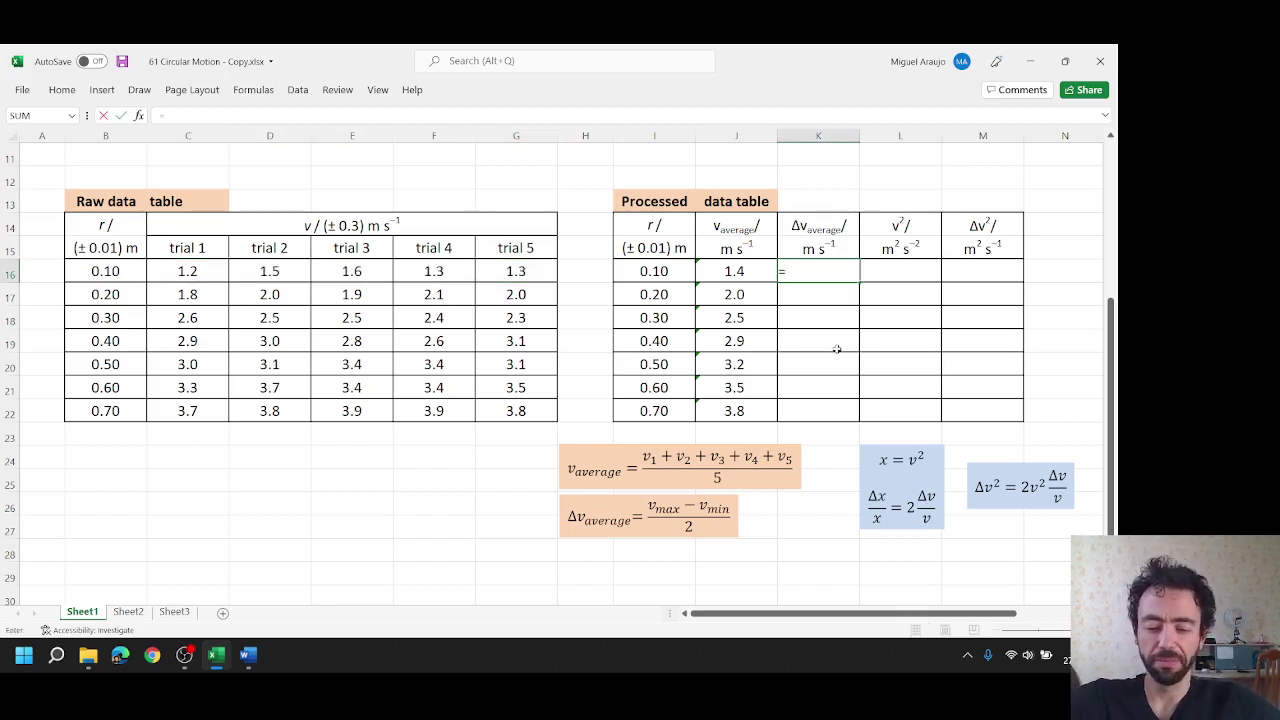
pyautogui.write('(ma')
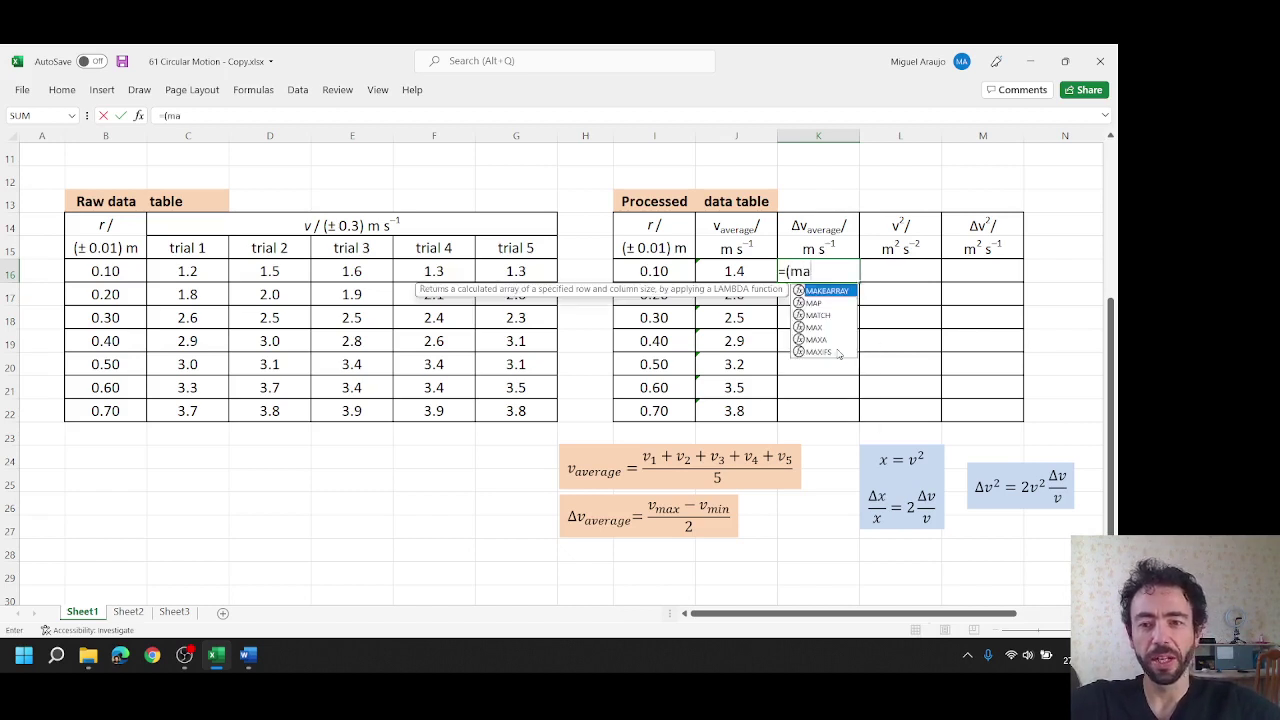
pyautogui.write('x(')
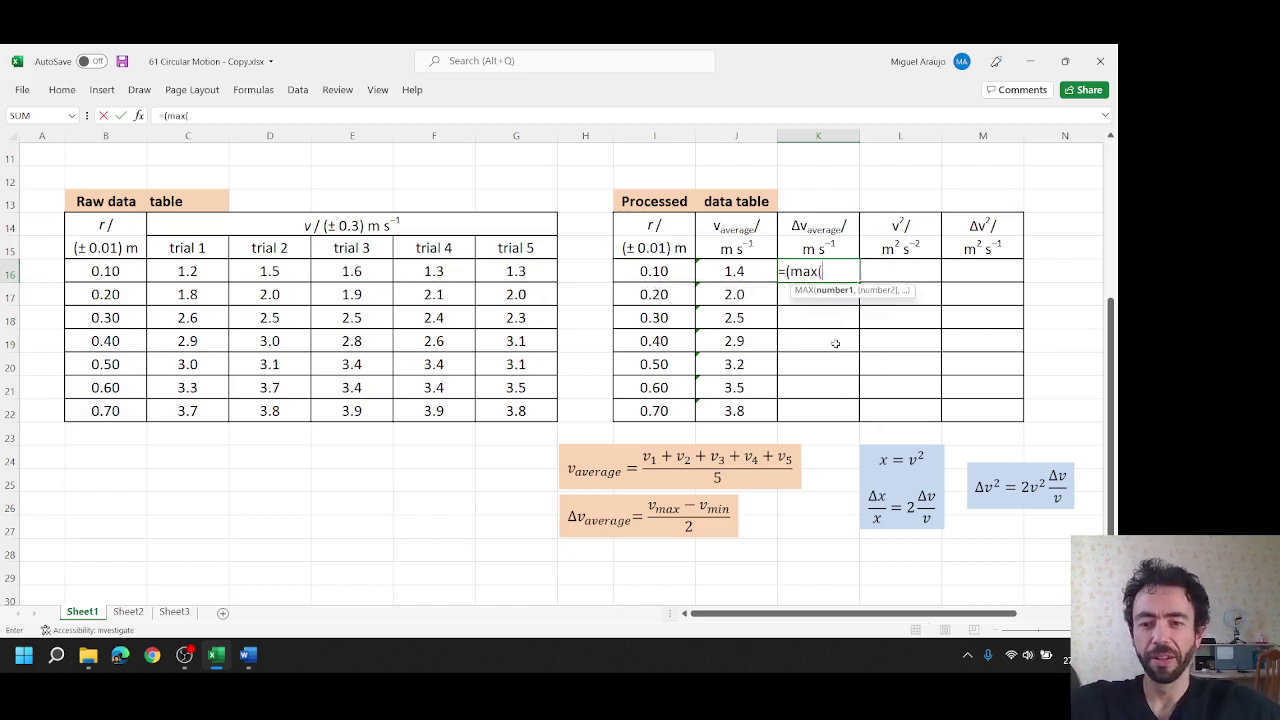
pyautogui.moveTo(196, 271); pyautogui.dragTo(530, 280)
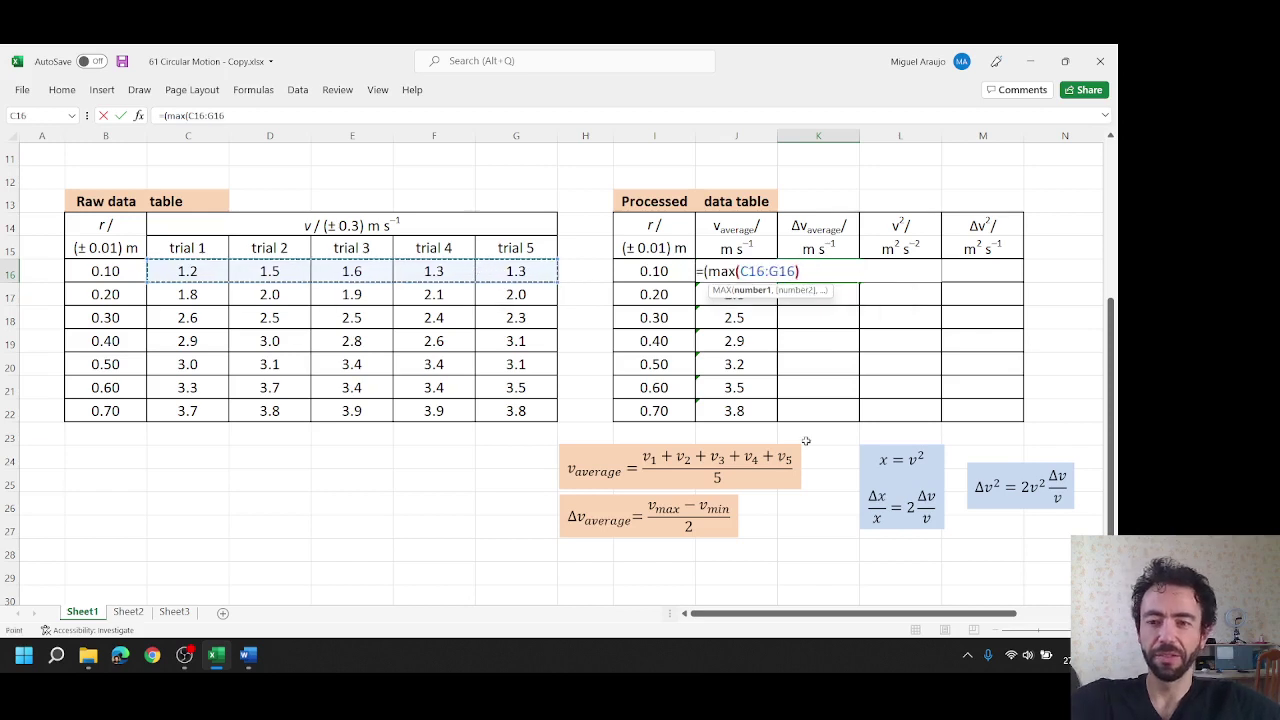
pyautogui.write(')')
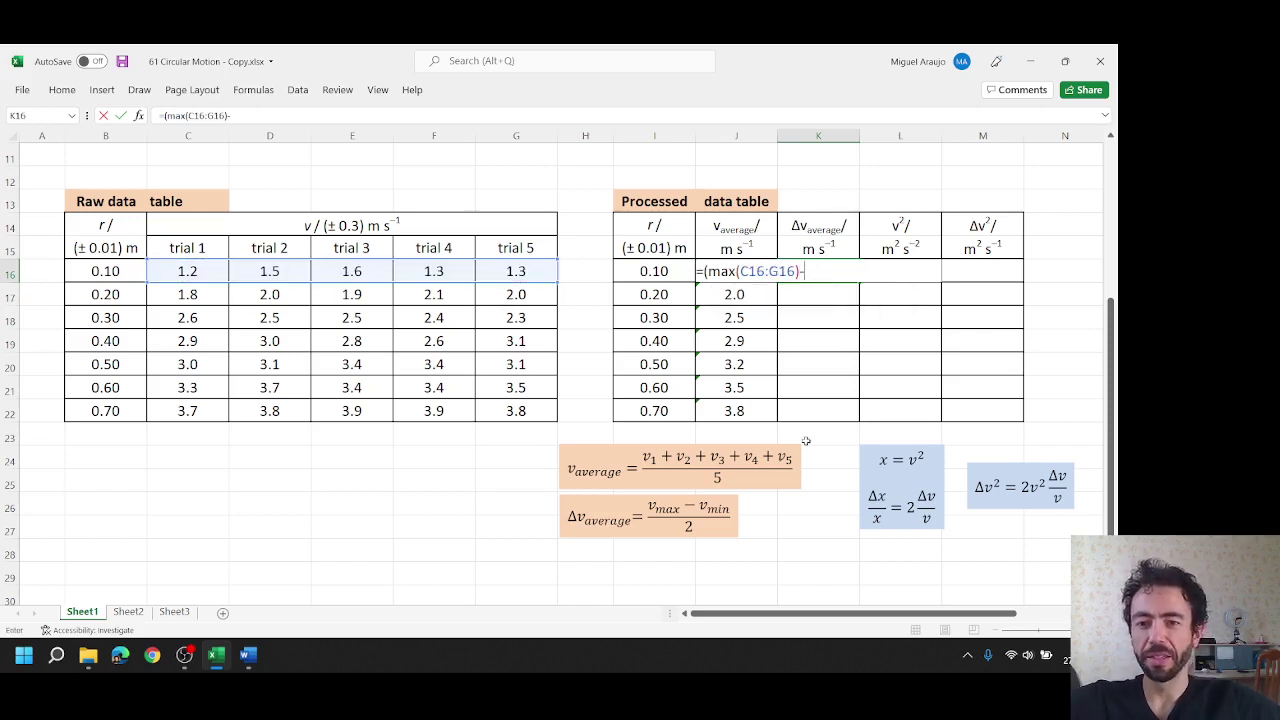
pyautogui.write('-min')
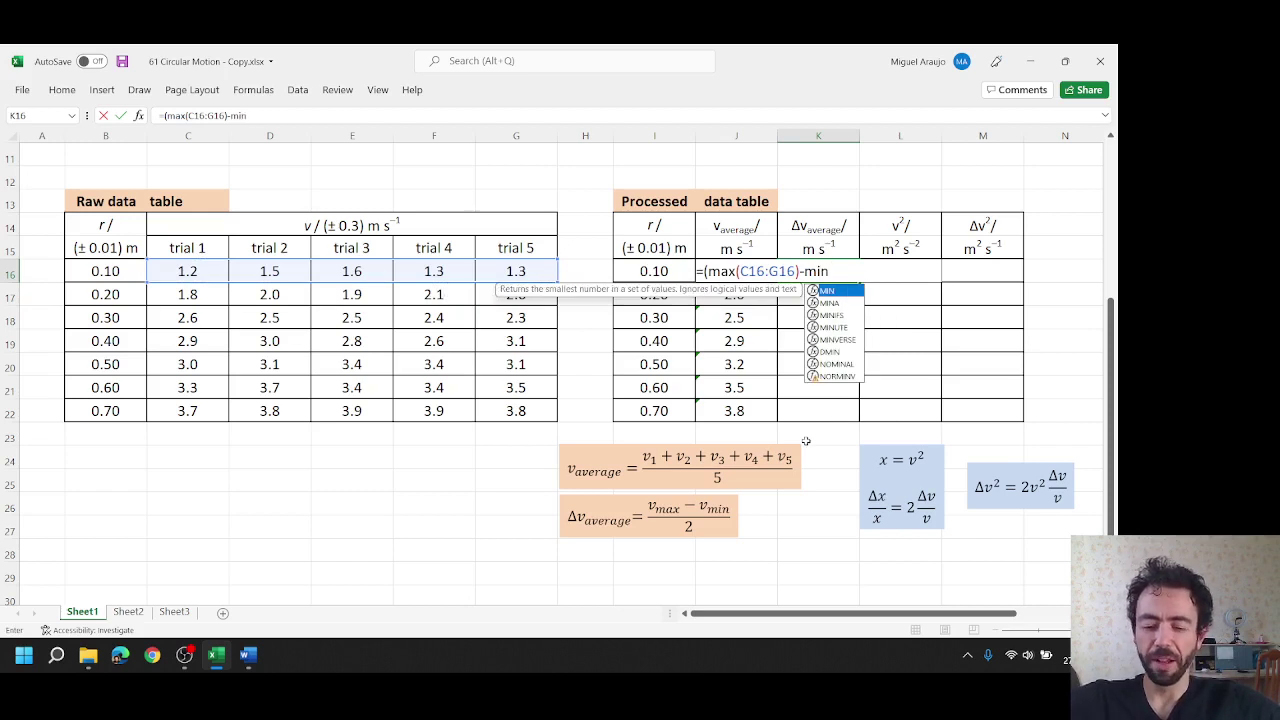
pyautogui.write('(')
pyautogui.moveTo(208, 268); pyautogui.dragTo(480, 280)
pyautogui.write(')')
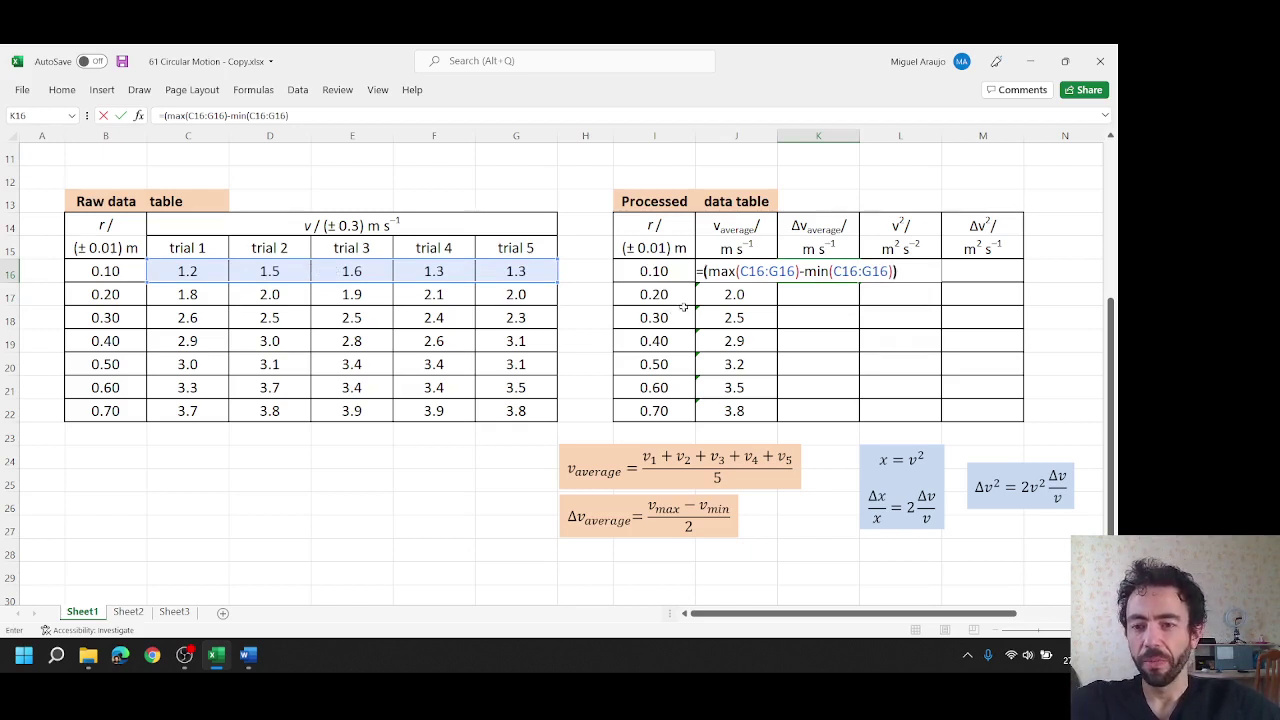
pyautogui.write('/')
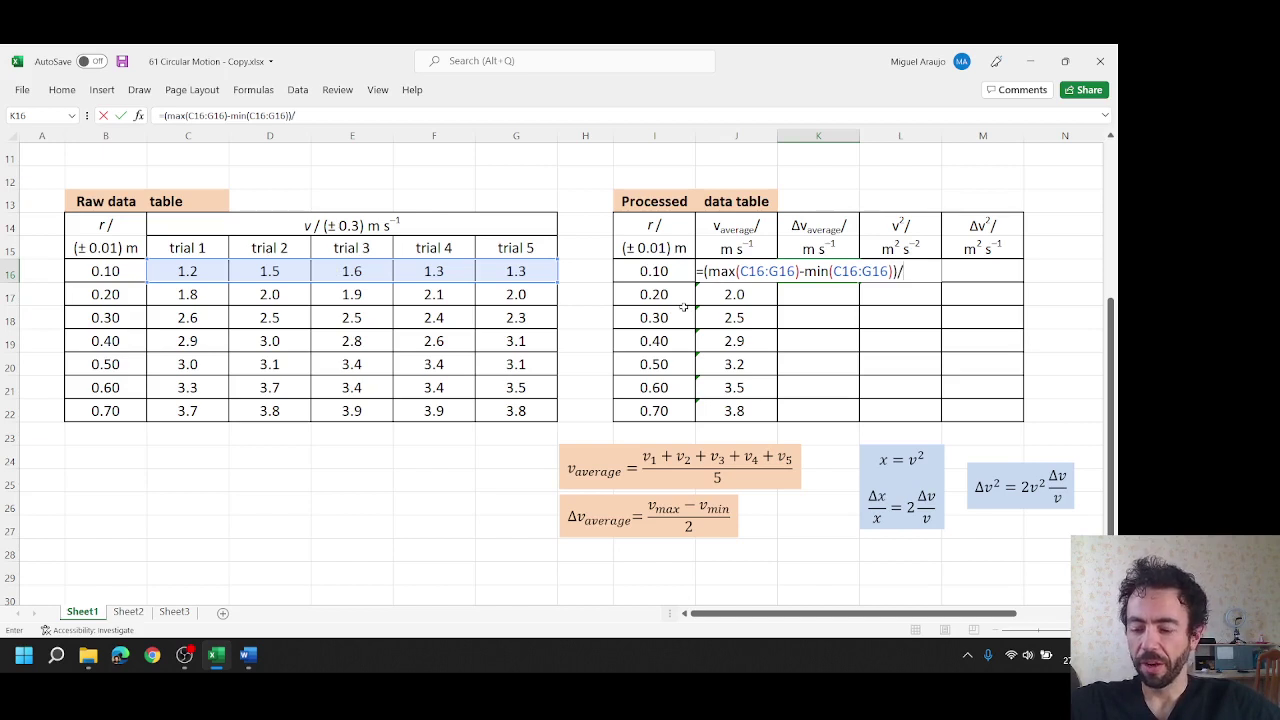
pyautogui.write('2')
pyautogui.press('Return')
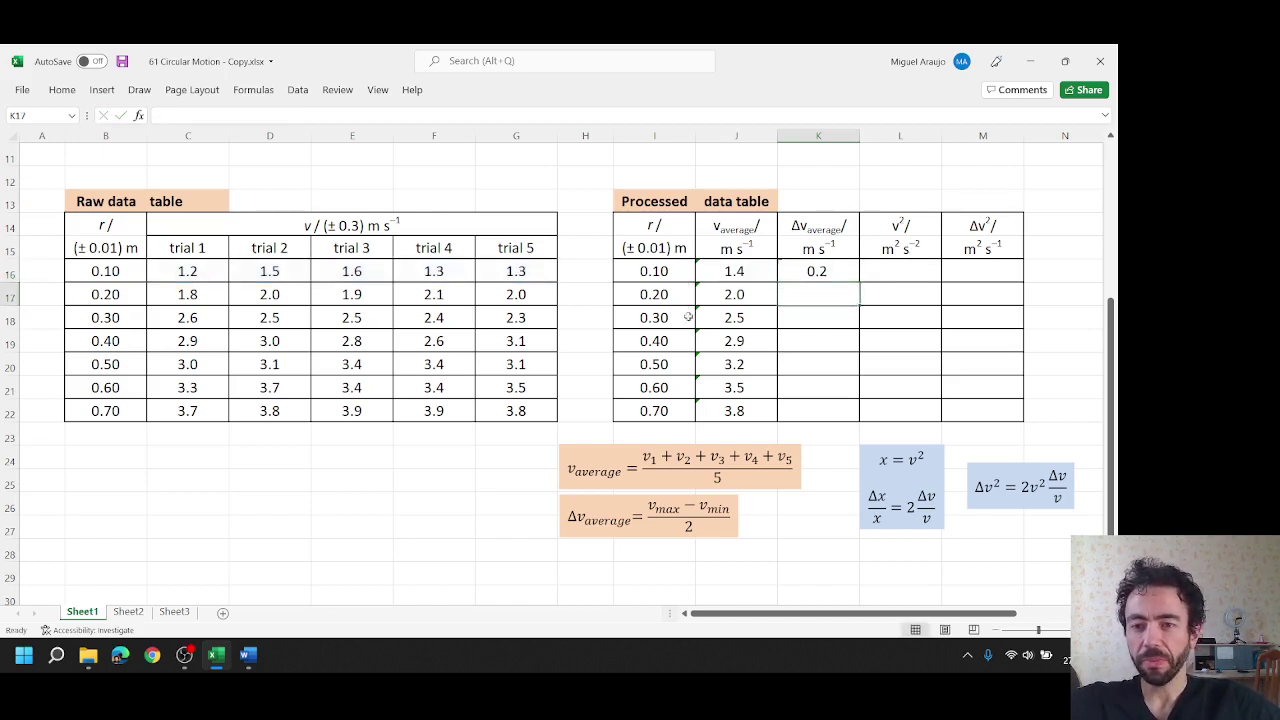
# - Fill the average speed uncertainty formula from K16 down to K22 for the remaining radius values
pyautogui.click(805, 278)
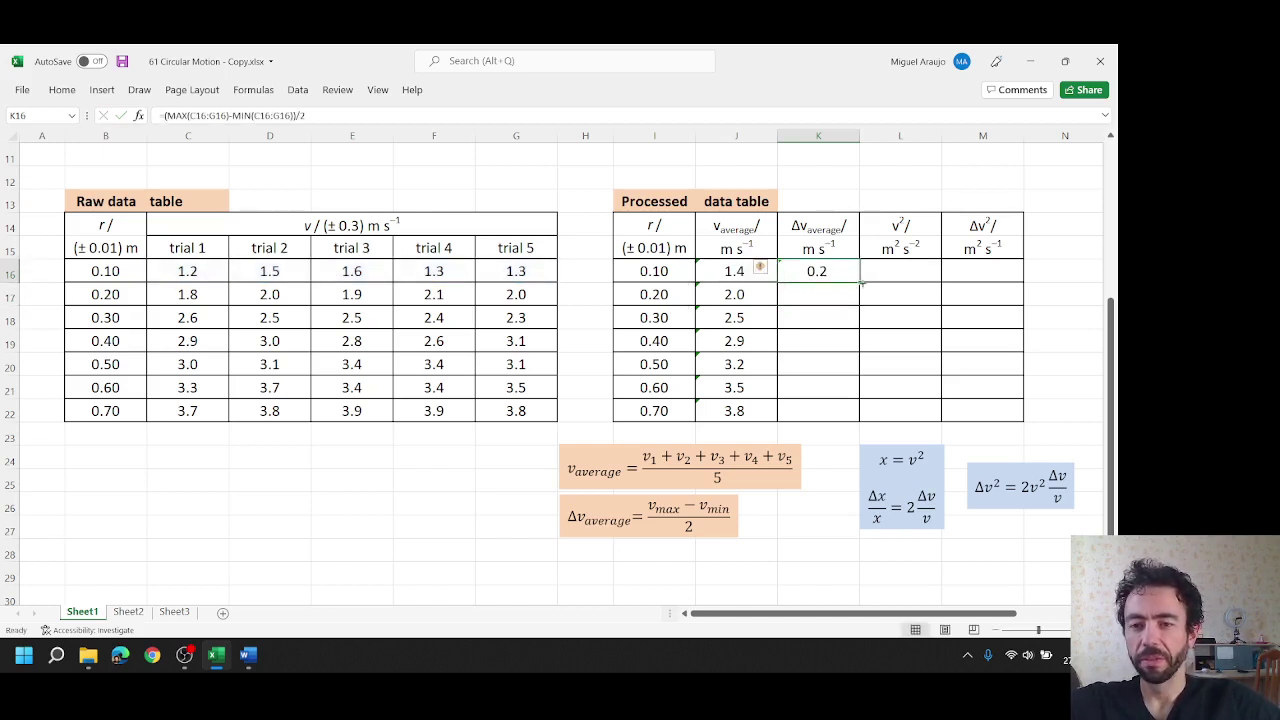
pyautogui.moveTo(859, 282); pyautogui.dragTo(861, 418)
pyautogui.click(784, 537)
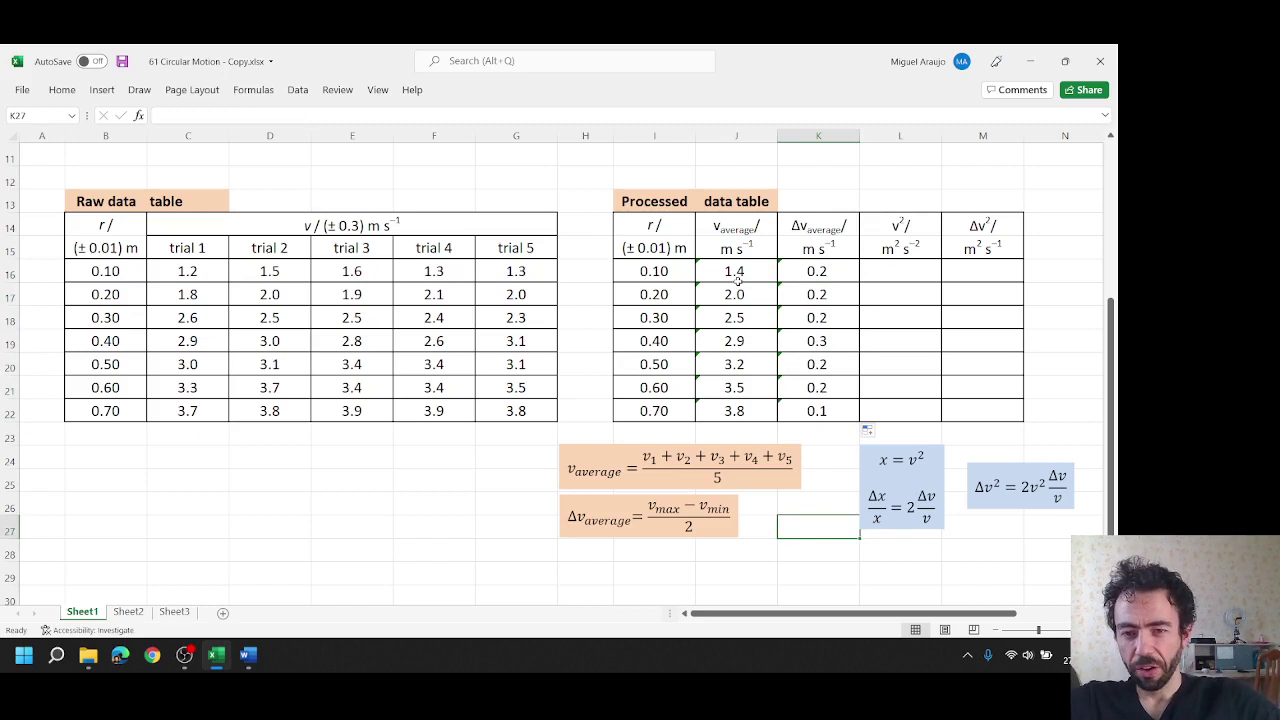
# - Format the average speeds in J16:J22 as numbers with 5 decimal places
pyautogui.click(731, 271)
pyautogui.moveTo(731, 271); pyautogui.dragTo(737, 409)
pyautogui.rightClick(753, 343)
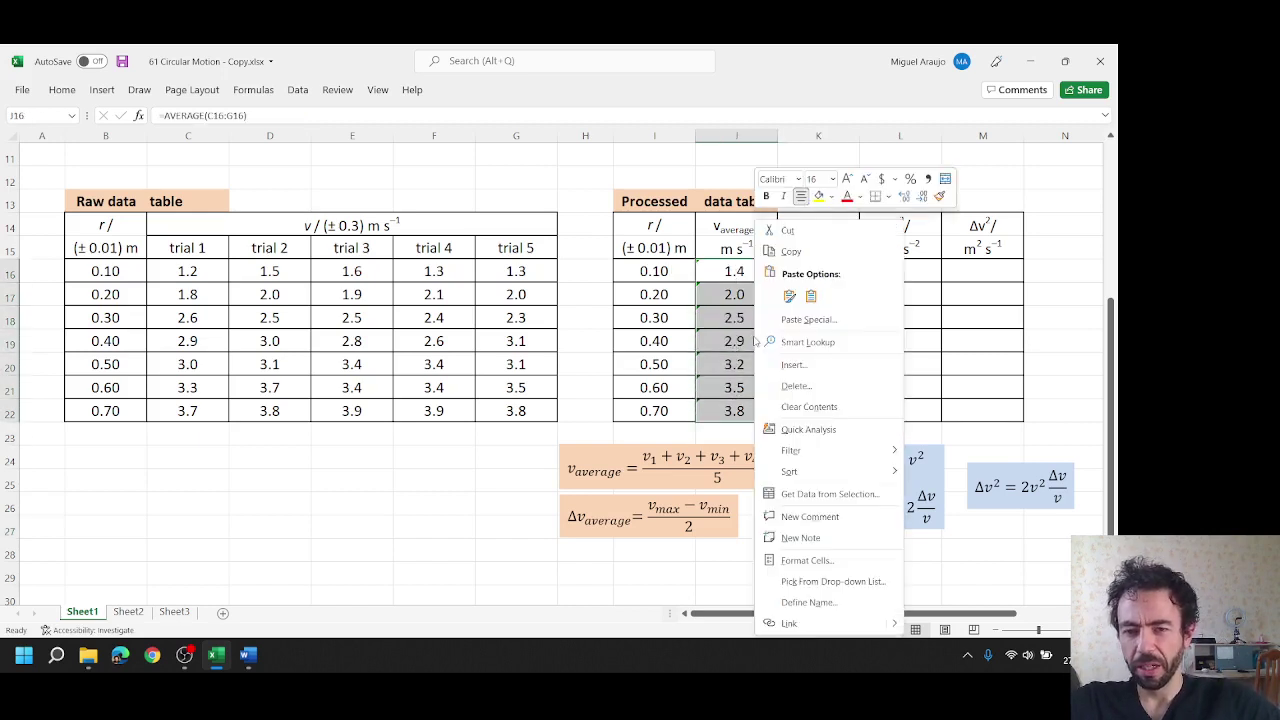
pyautogui.click(807, 561)
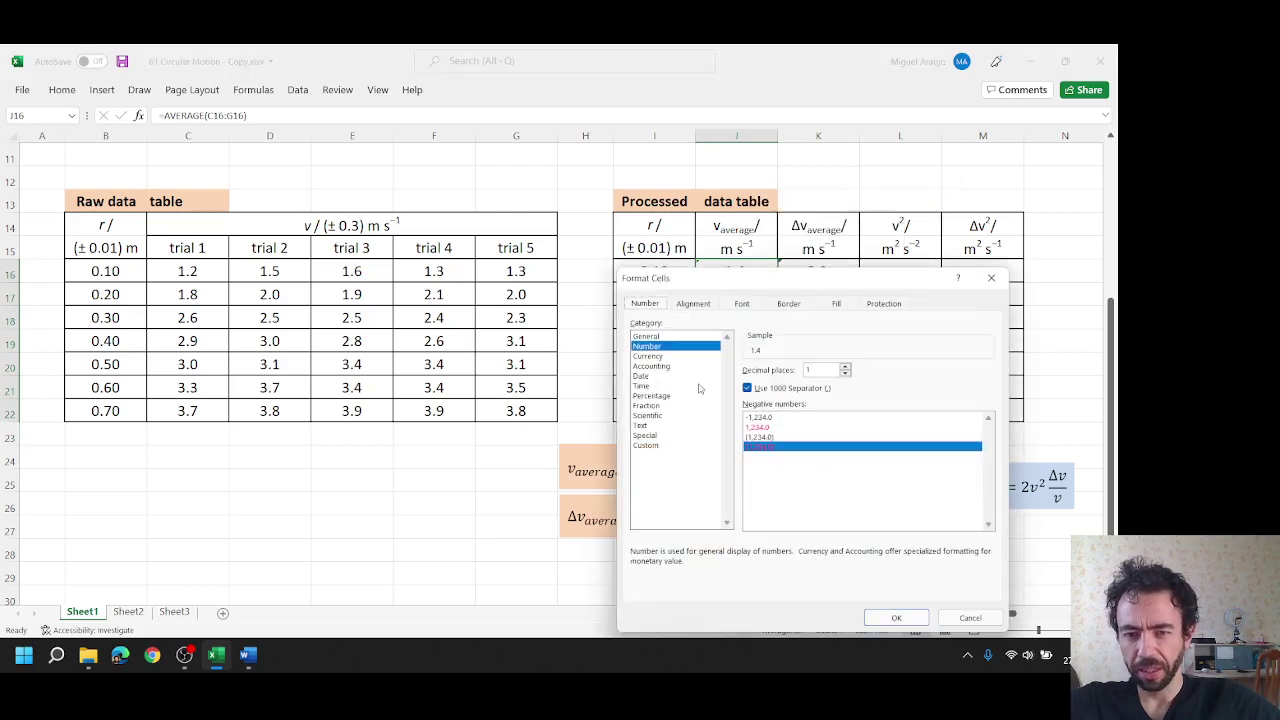
pyautogui.click(845, 367)
pyautogui.click(845, 367)
pyautogui.click(845, 367)
pyautogui.click(845, 367)
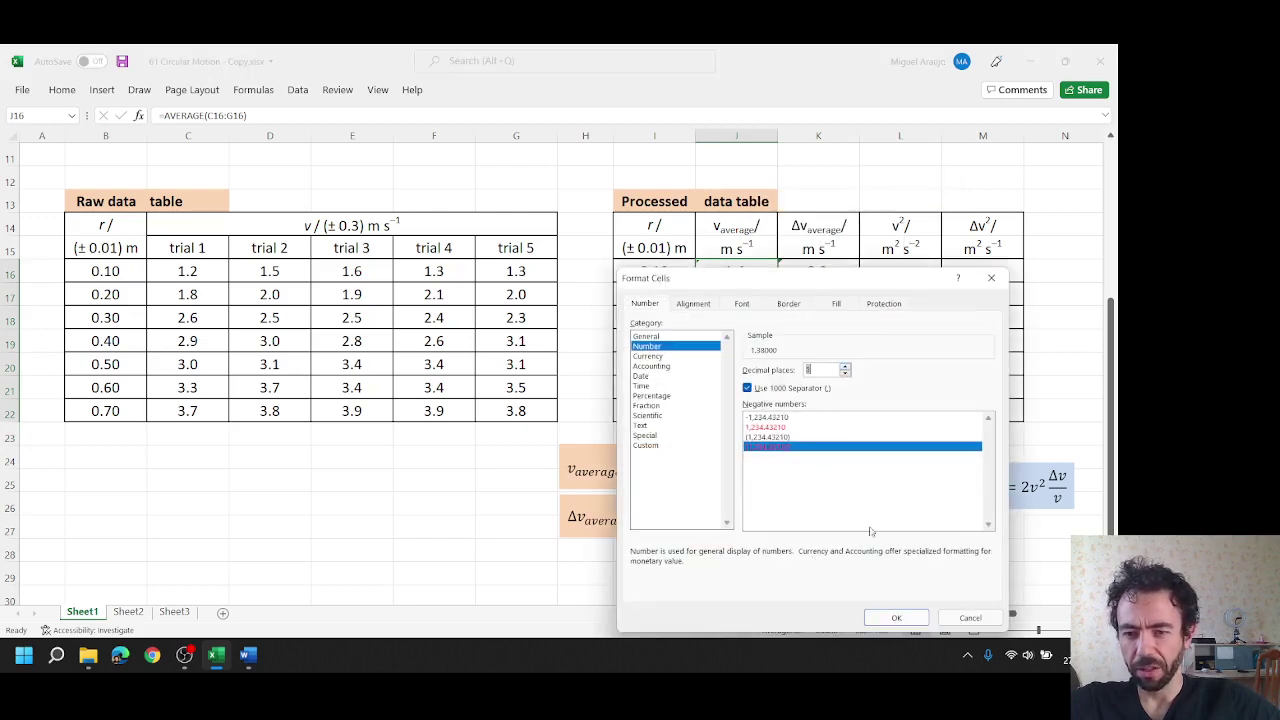
pyautogui.click(896, 617)
pyautogui.click(343, 525)
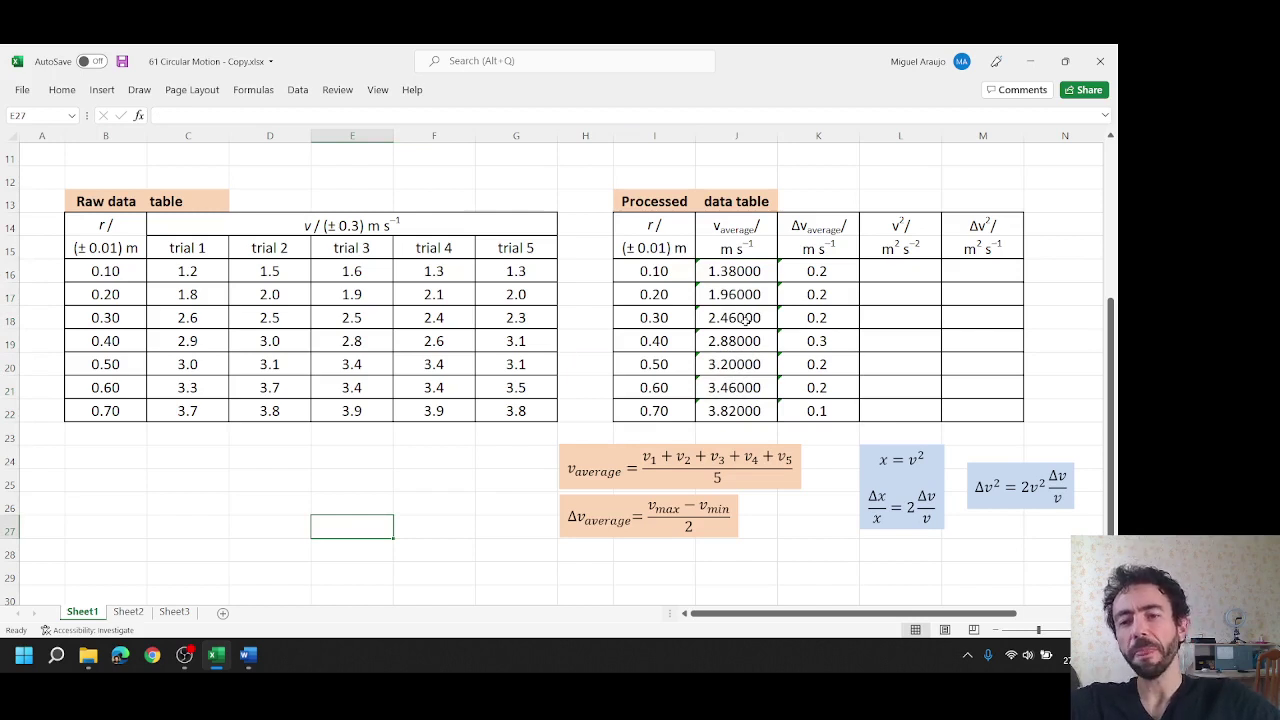
# - Format the average speed uncertainties in K16:K22 with the Number category and 4 decimal places
pyautogui.moveTo(810, 273); pyautogui.dragTo(810, 410)
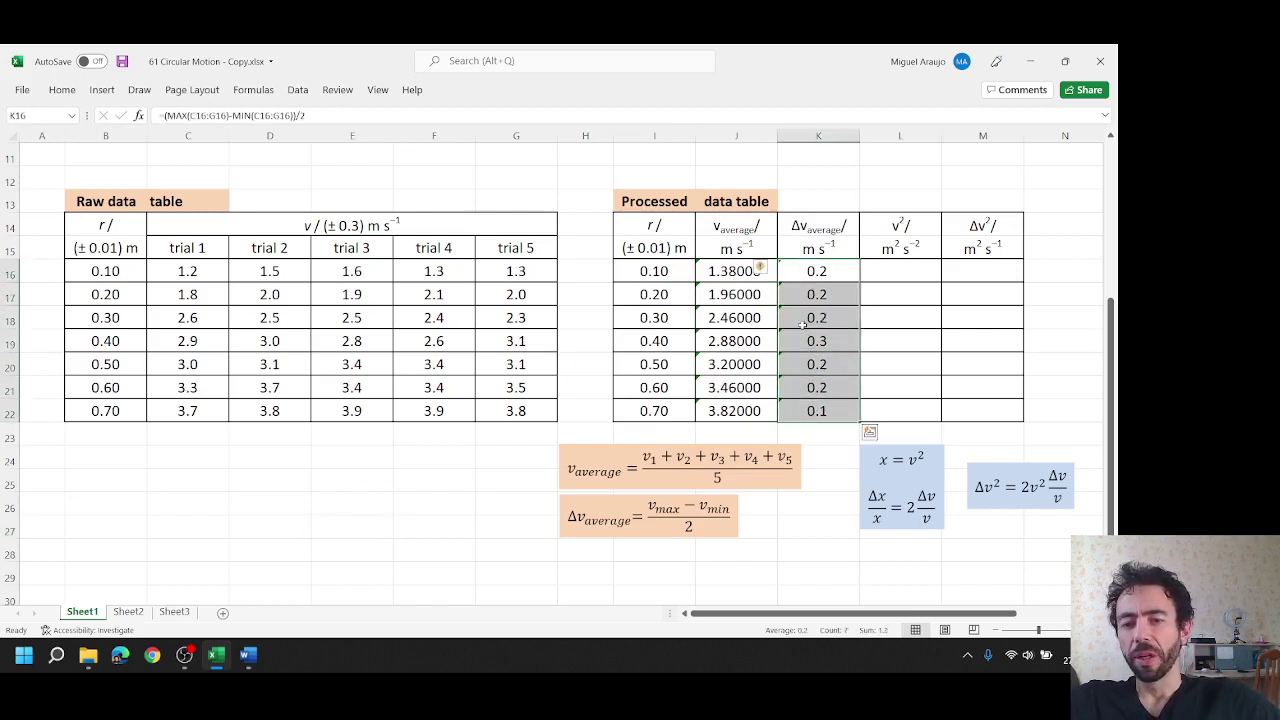
pyautogui.rightClick(806, 332)
pyautogui.press('Escape')
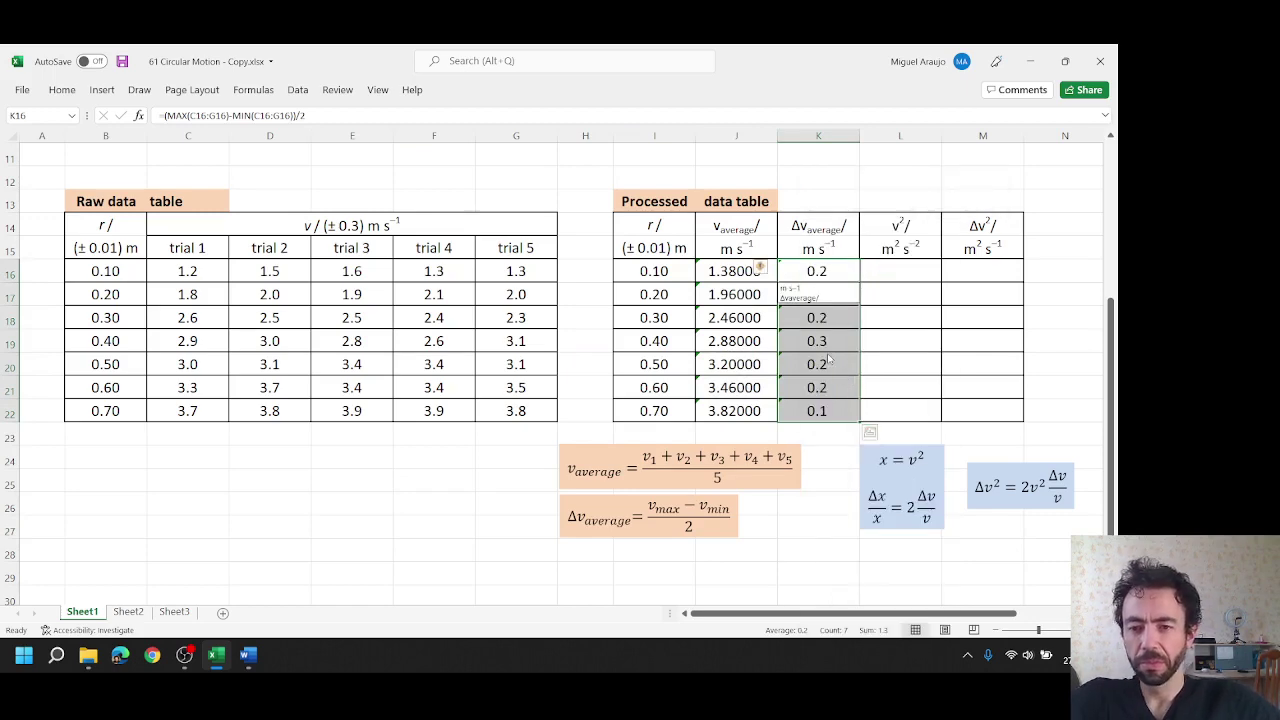
pyautogui.rightClick(827, 362)
pyautogui.click(866, 562)
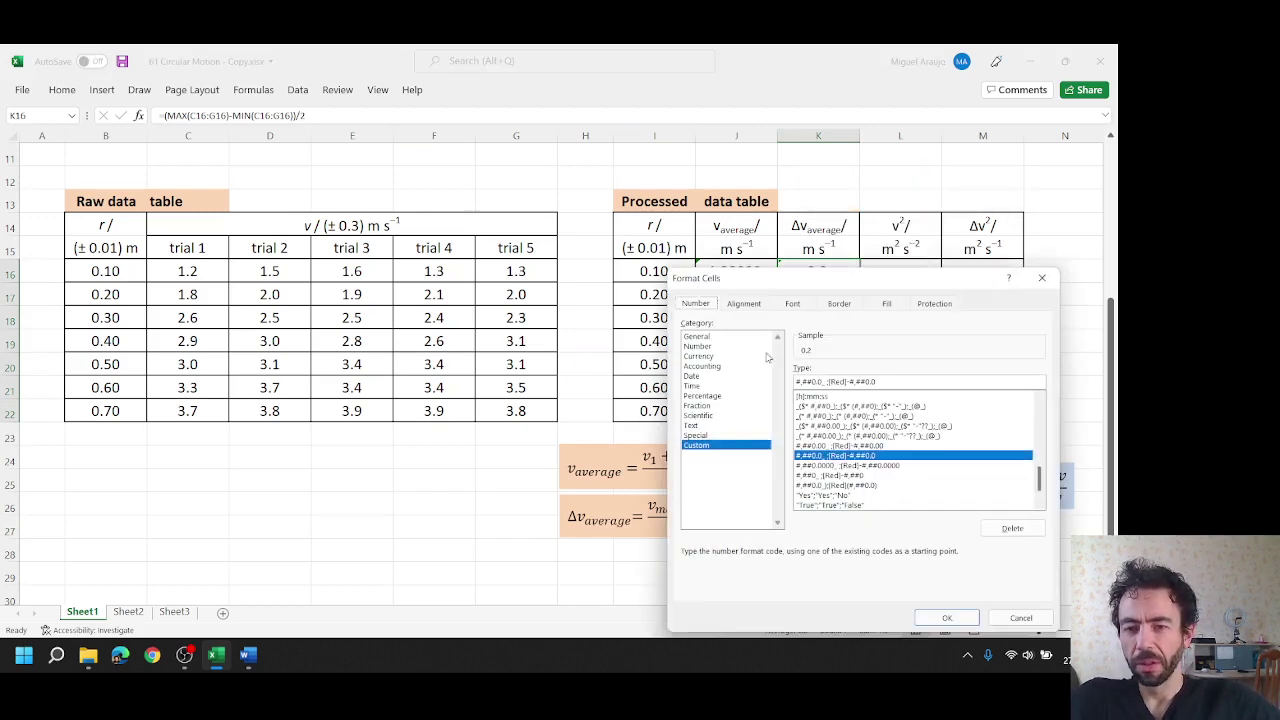
pyautogui.click(698, 347)
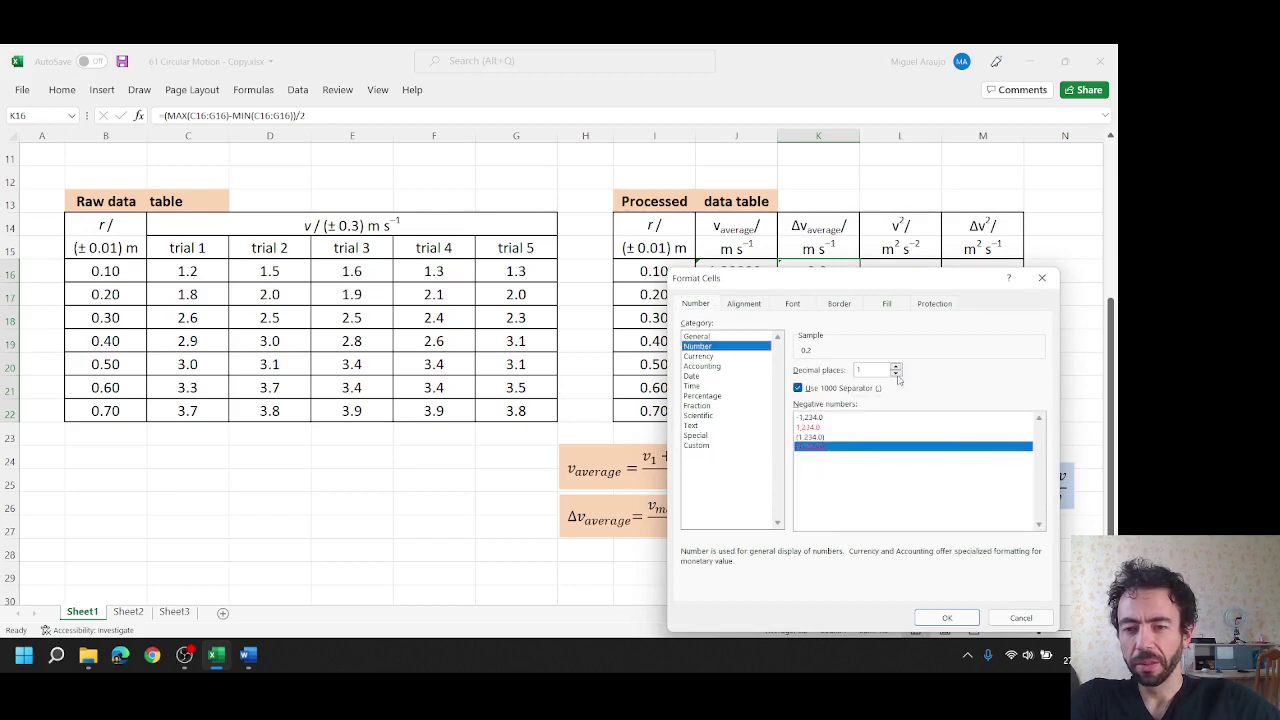
pyautogui.click(896, 366)
pyautogui.click(896, 366)
pyautogui.click(896, 366)
pyautogui.click(922, 620)
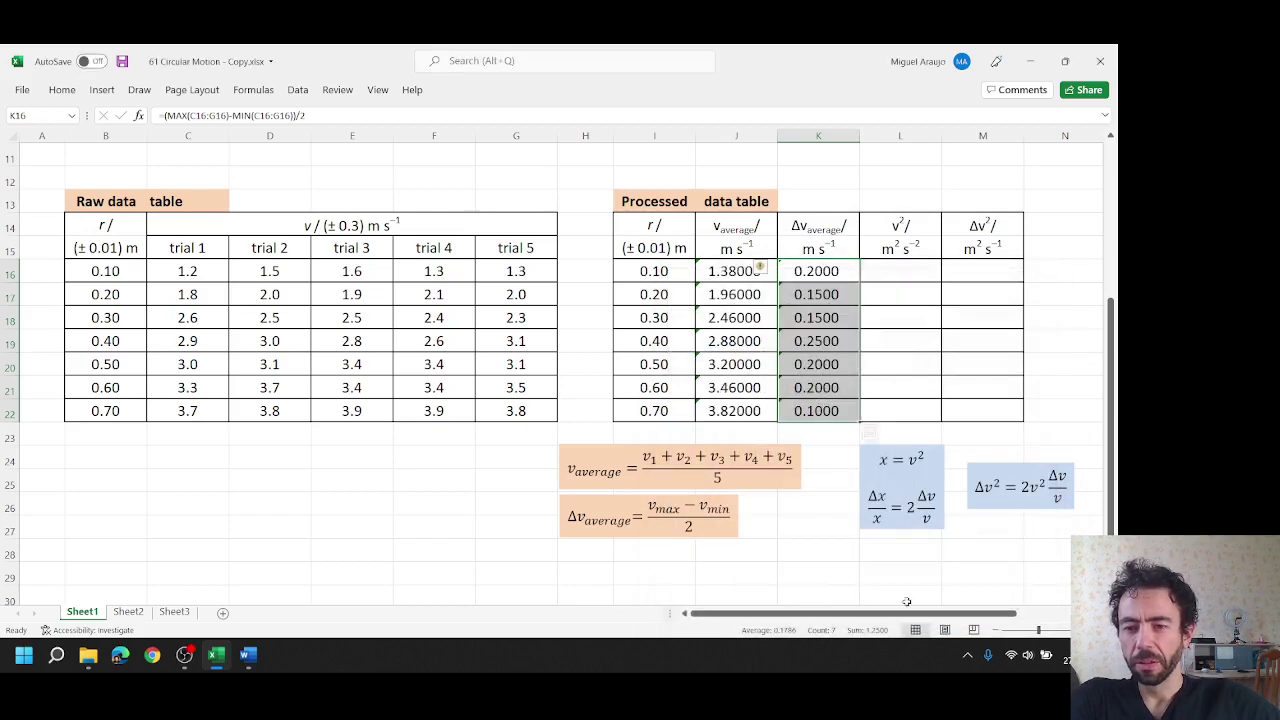
pyautogui.click(238, 504)
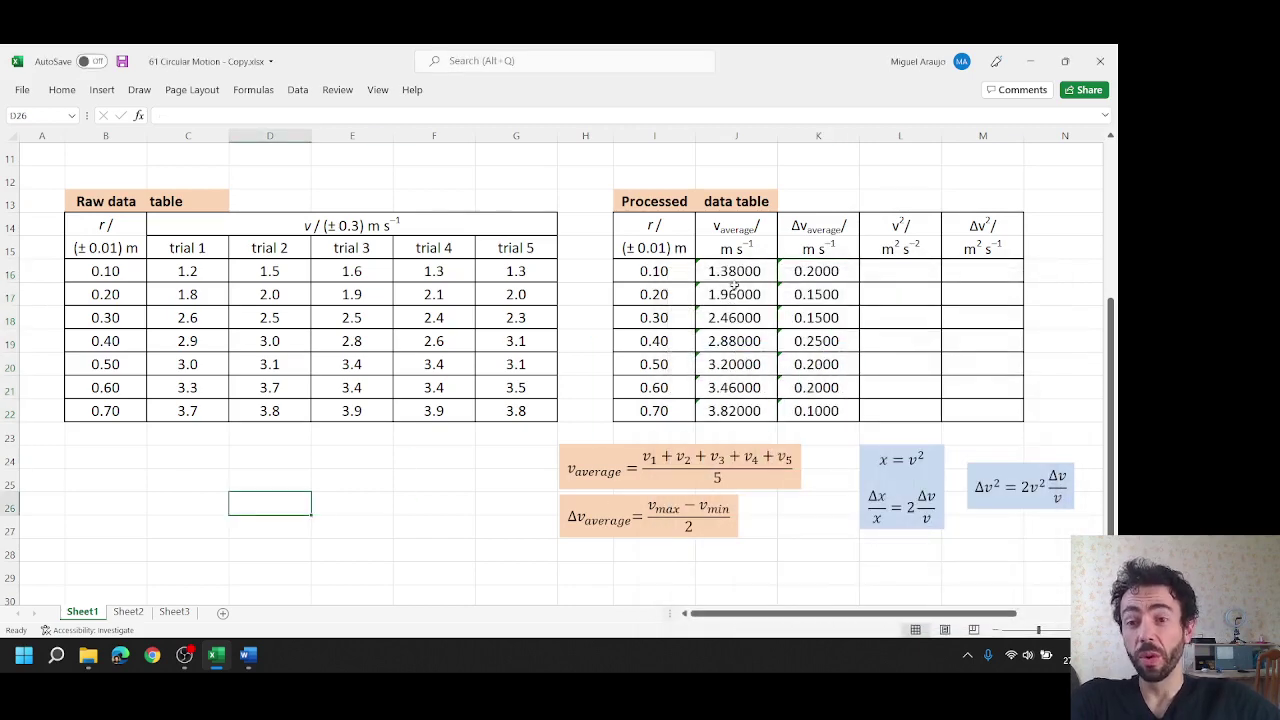
# - Set the number format of the average speed uncertainties in K16:K22 to 1 decimal place
pyautogui.click(811, 230)
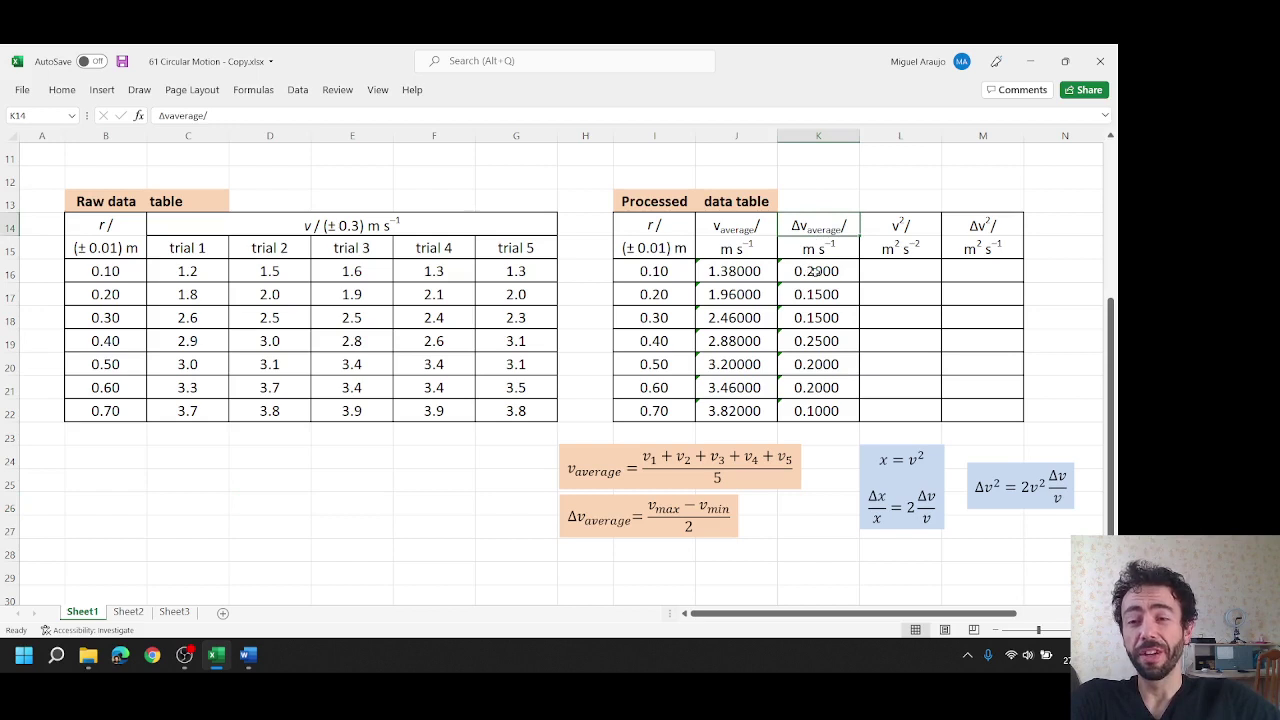
pyautogui.moveTo(813, 271); pyautogui.dragTo(815, 410)
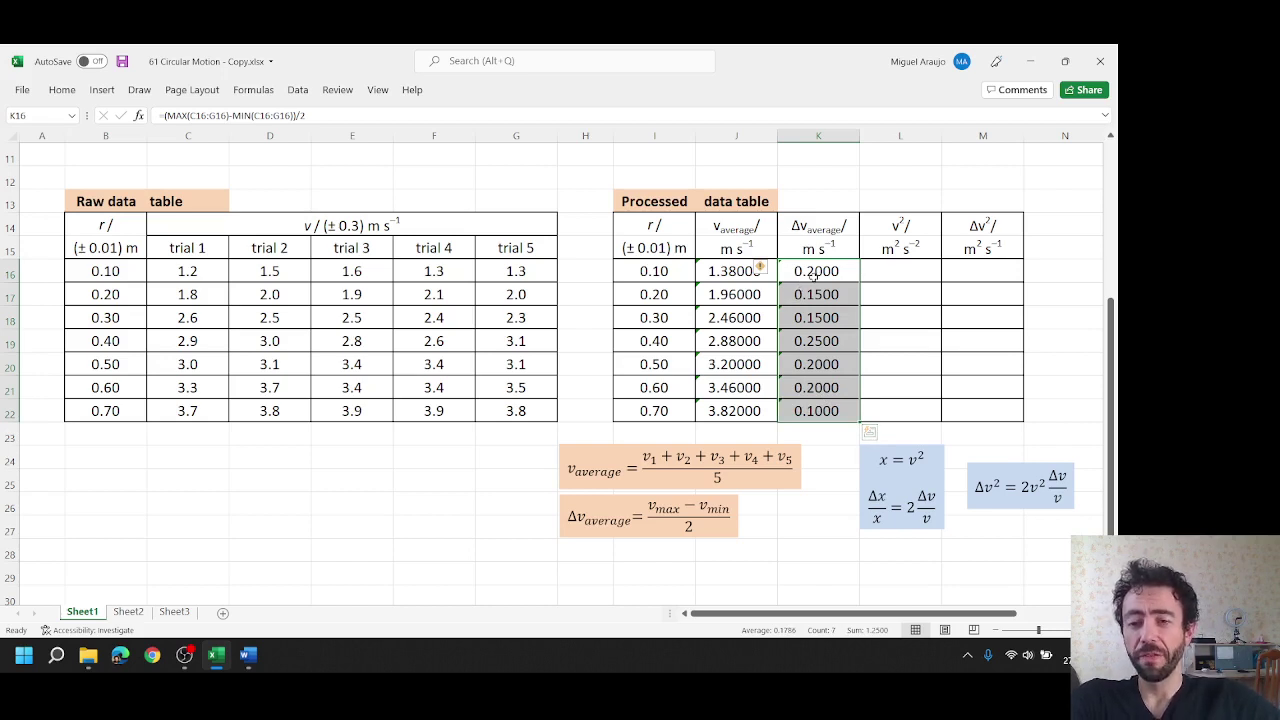
pyautogui.rightClick(845, 321)
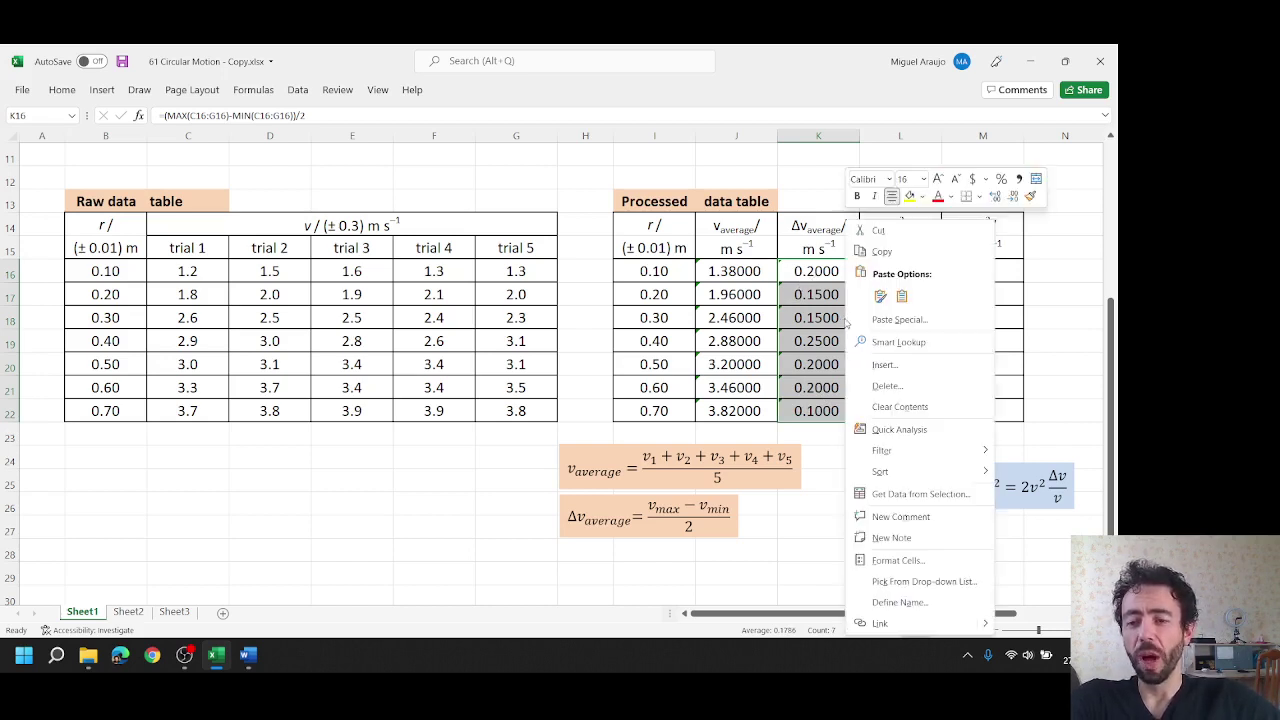
pyautogui.click(898, 561)
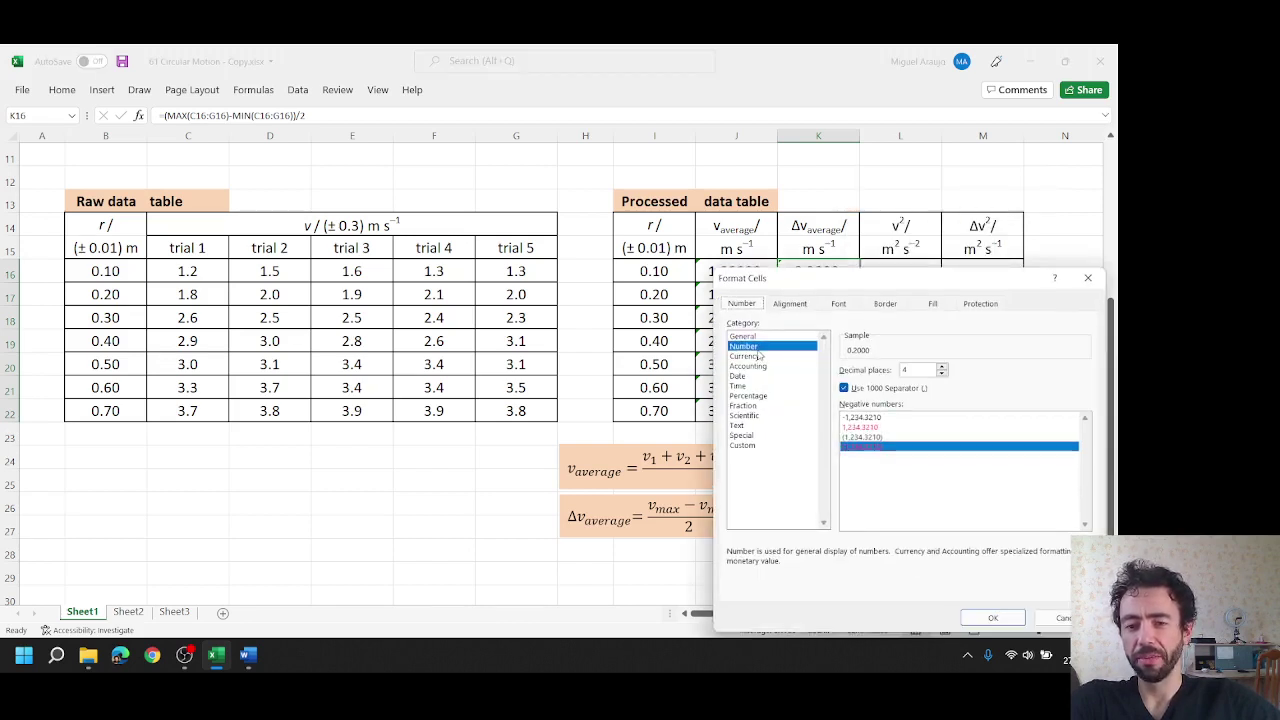
pyautogui.click(941, 374)
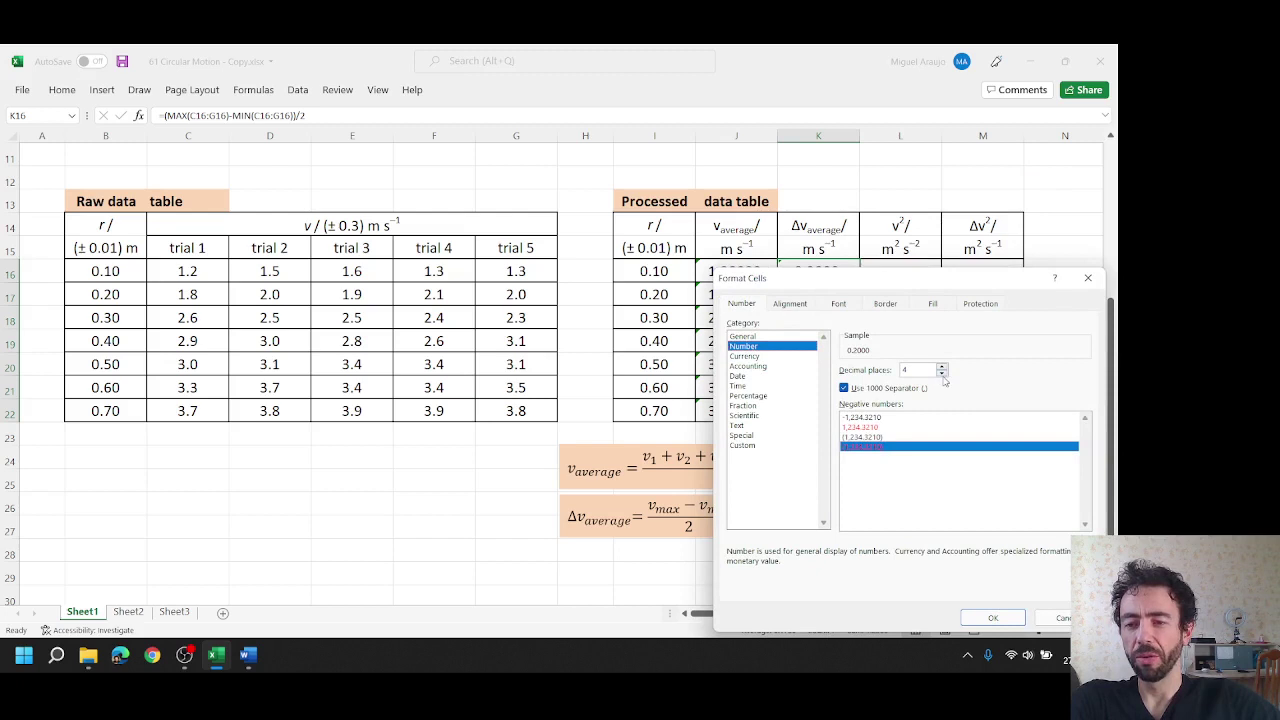
pyautogui.click(941, 374)
pyautogui.click(941, 374)
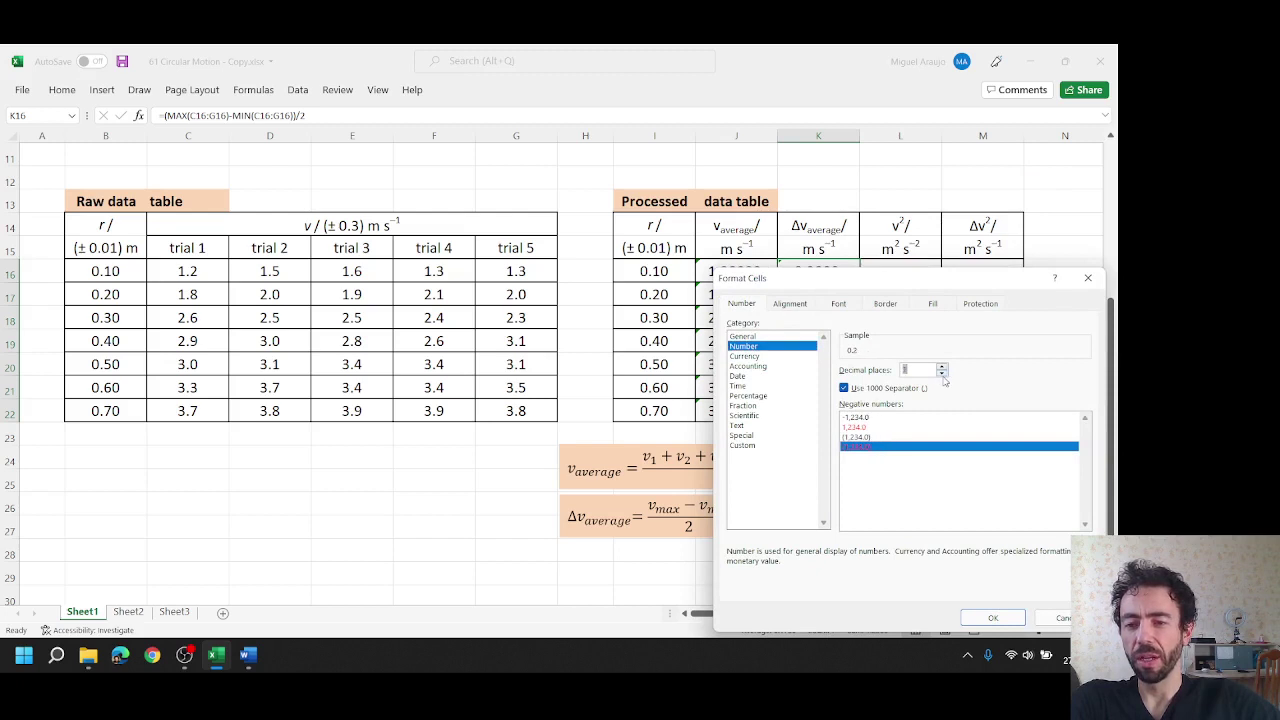
pyautogui.click(993, 617)
pyautogui.click(826, 443)
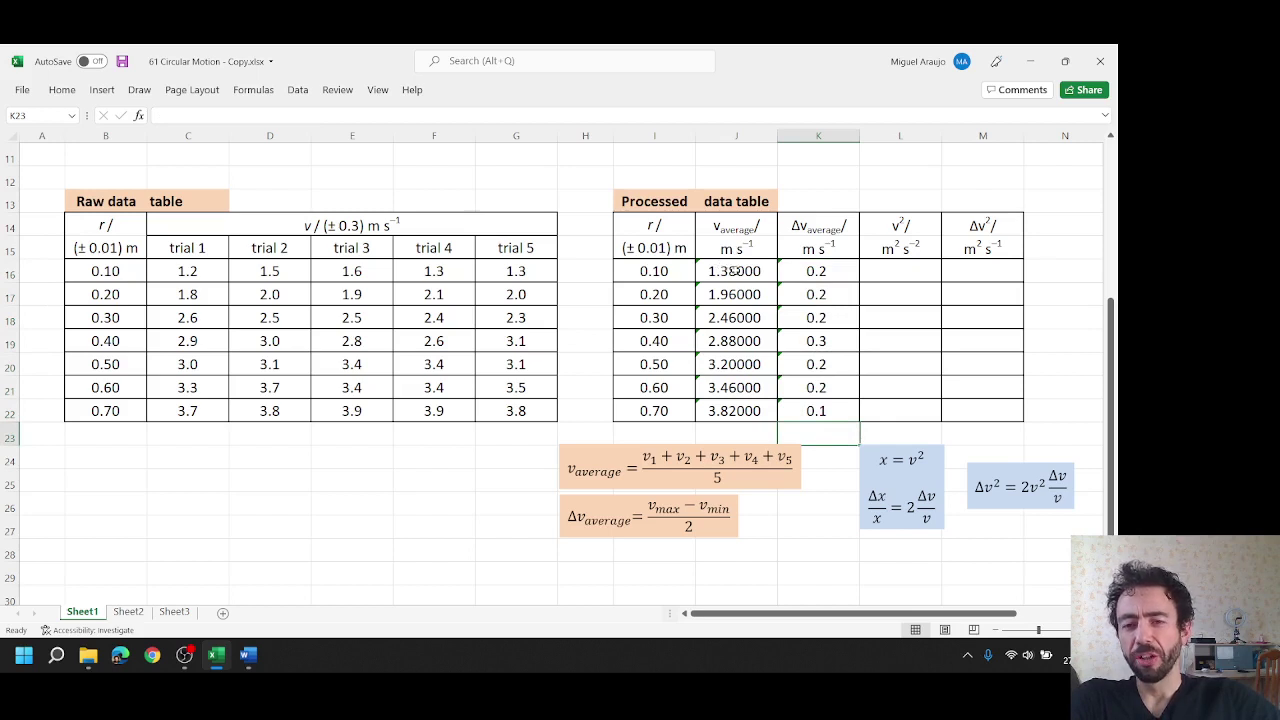
# - Set the number format of the average speeds in J16:J22 to 1 decimal place
pyautogui.moveTo(728, 271); pyautogui.dragTo(737, 410)
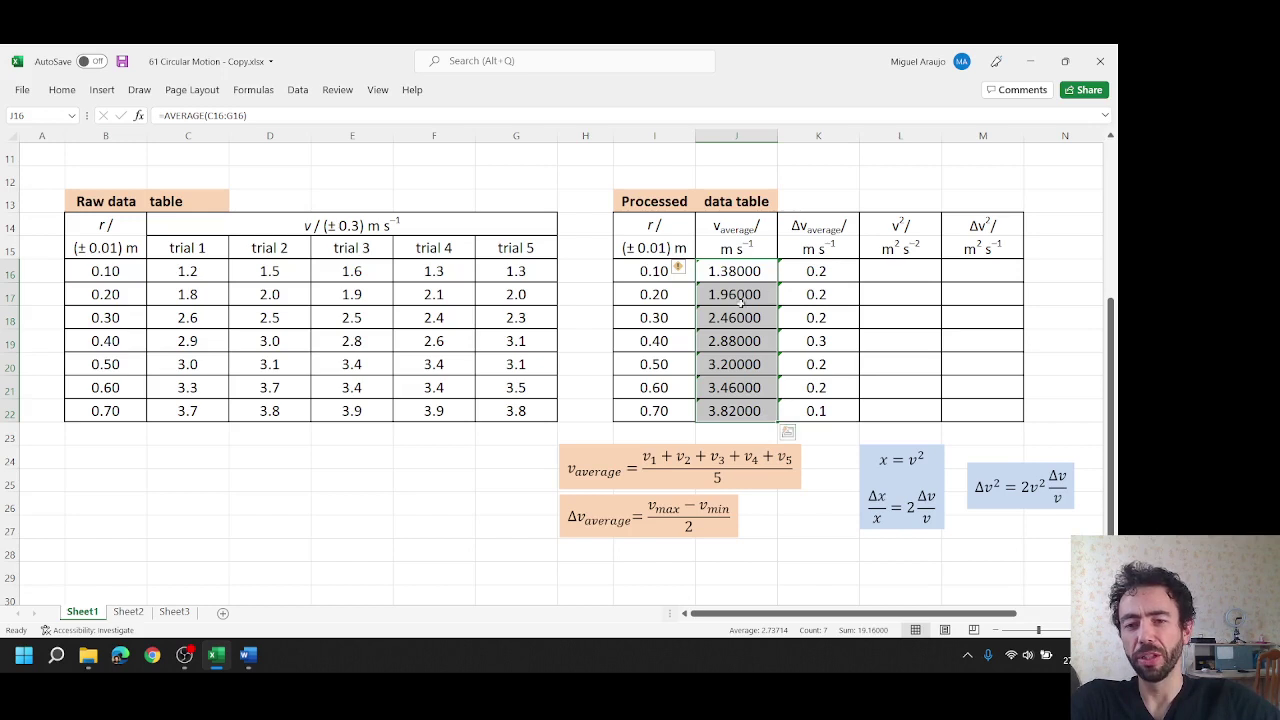
pyautogui.rightClick(728, 352)
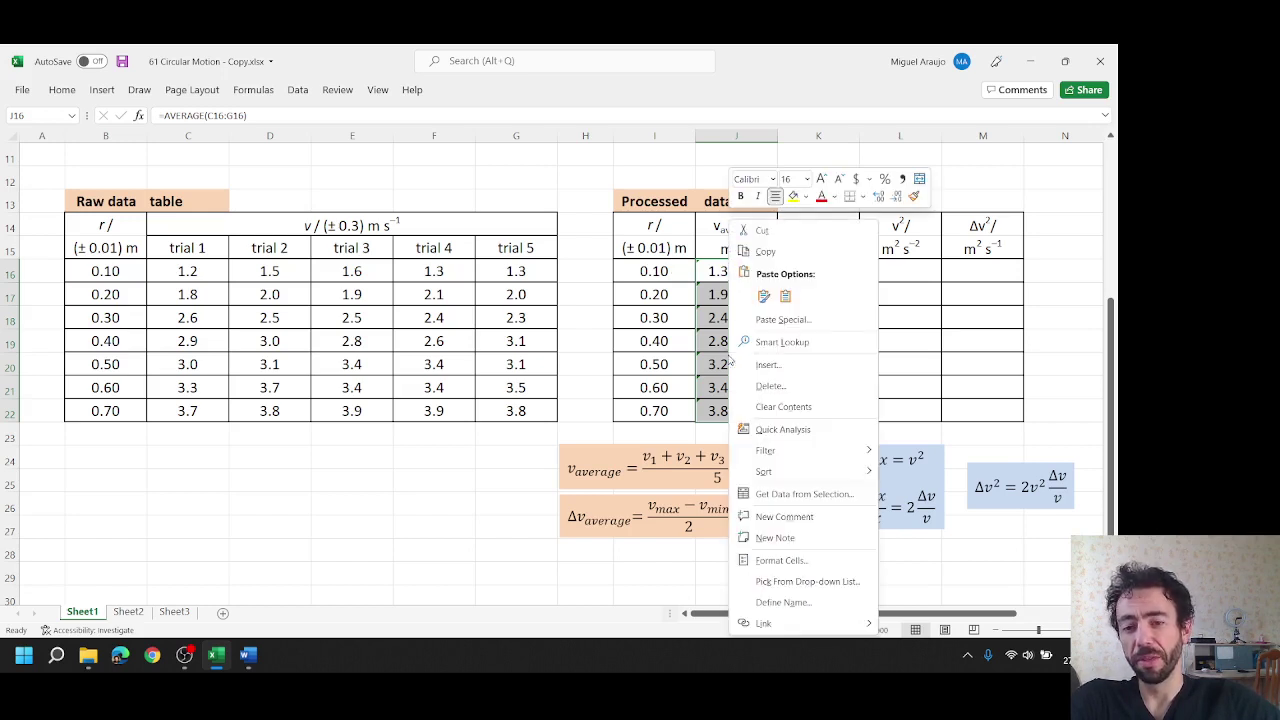
pyautogui.click(790, 560)
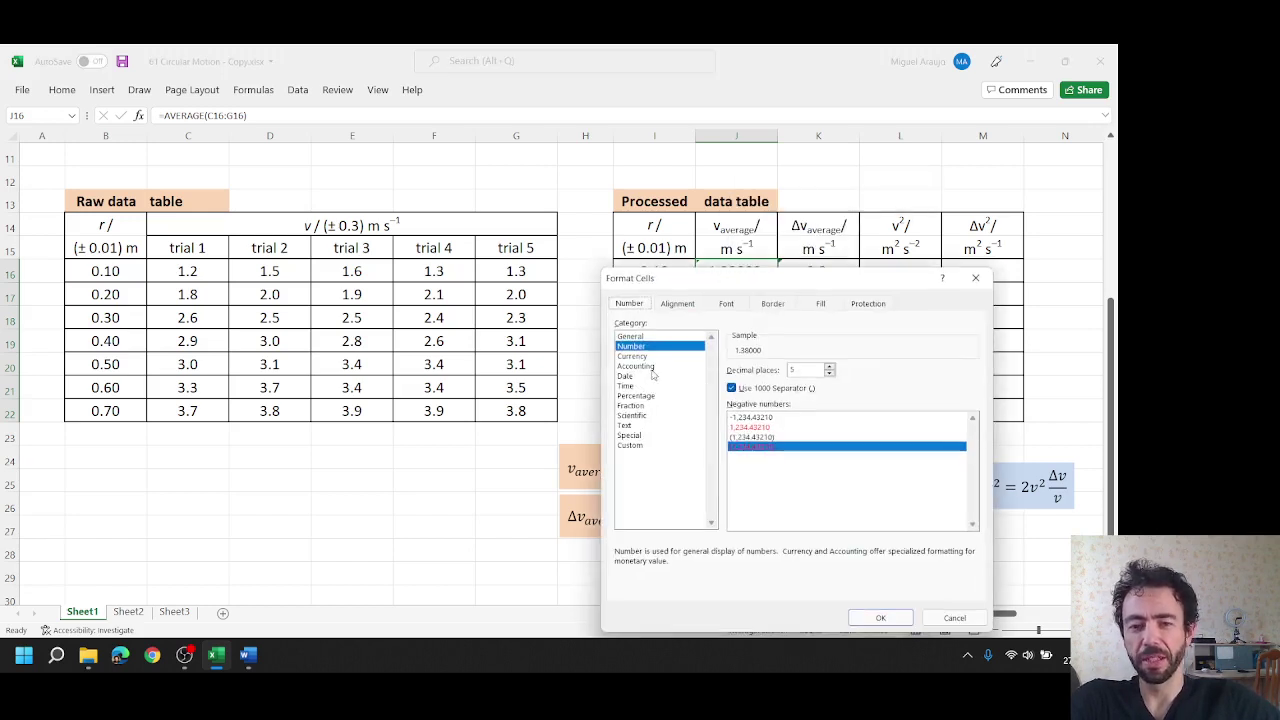
pyautogui.click(829, 374)
pyautogui.click(829, 374)
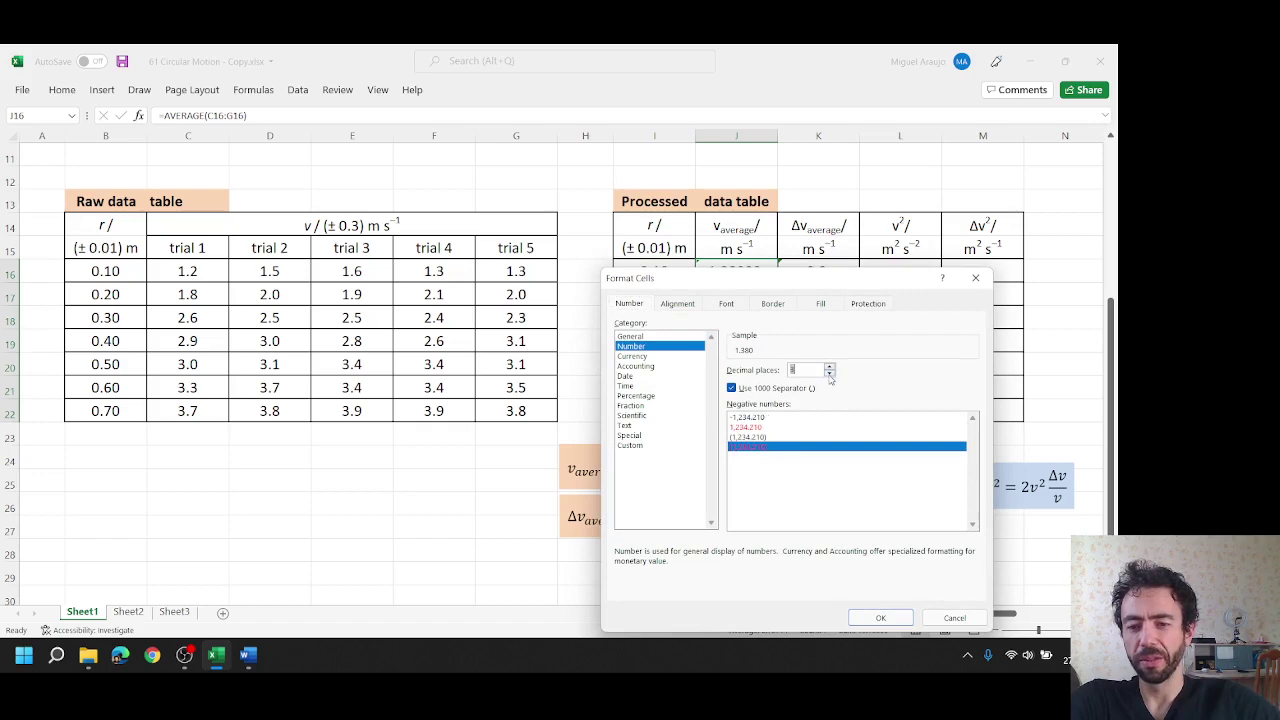
pyautogui.click(829, 374)
pyautogui.click(829, 374)
pyautogui.click(866, 618)
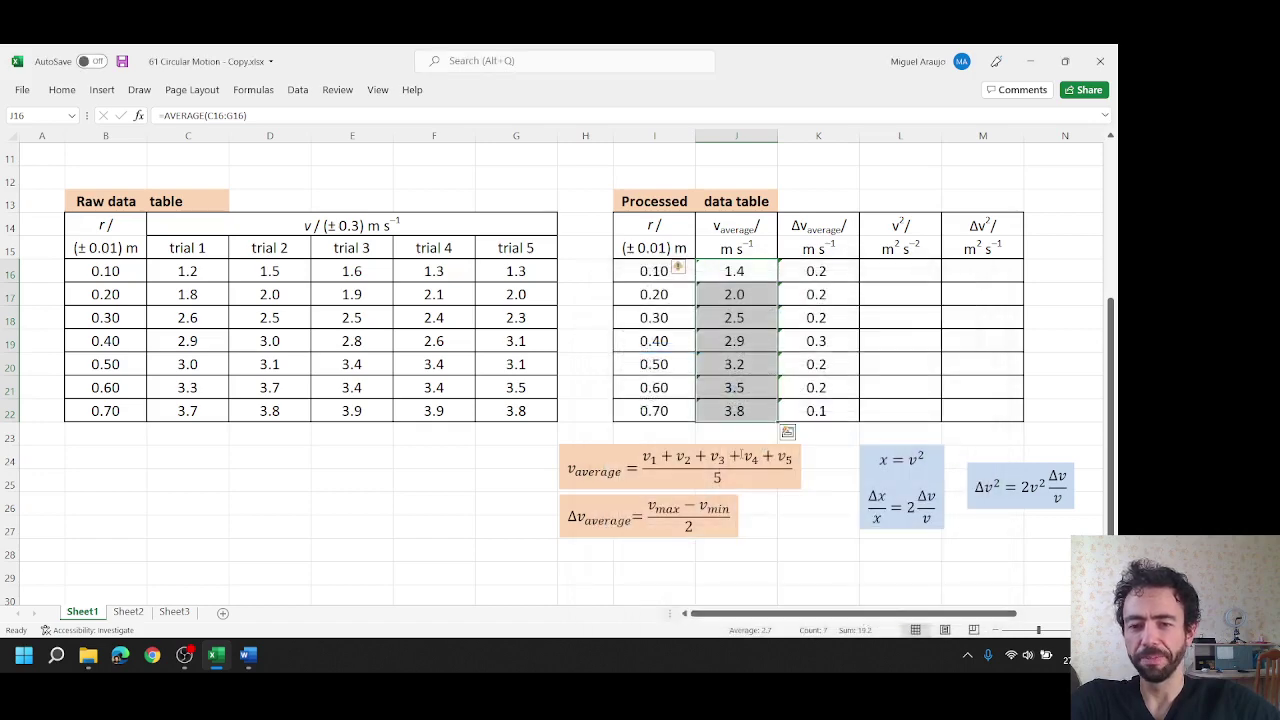
pyautogui.click(842, 533)
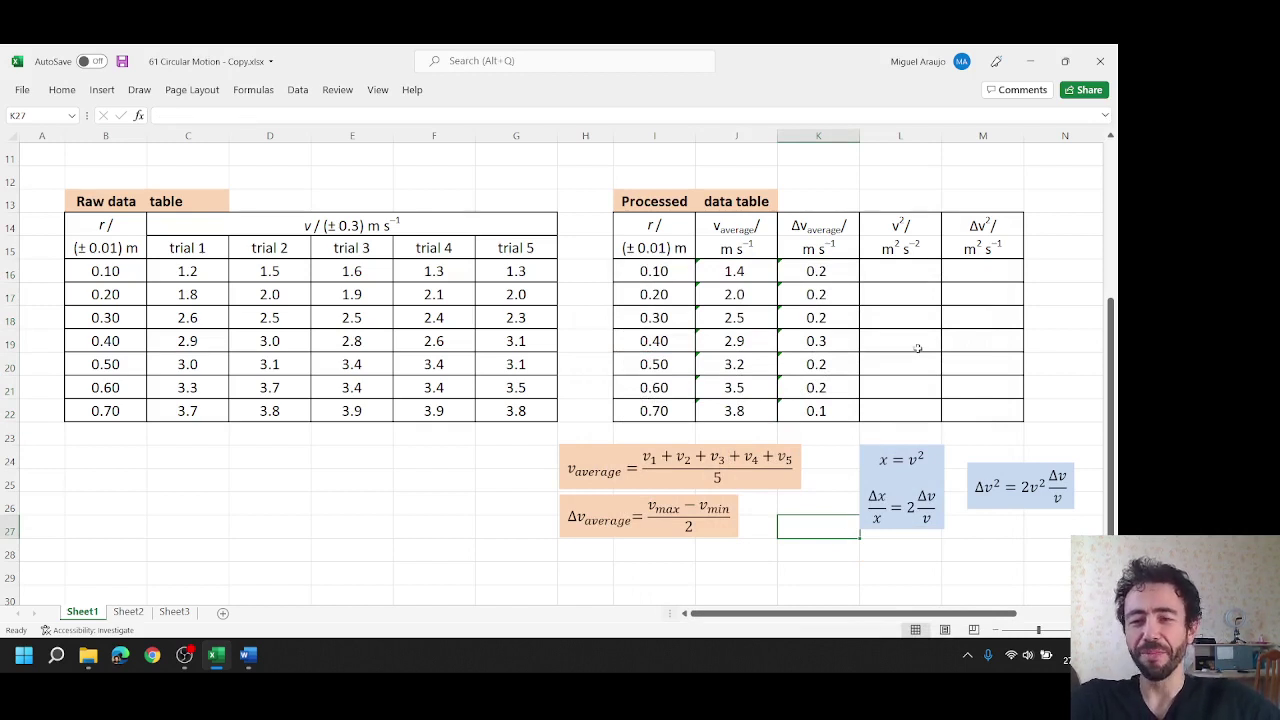
# - Calculate speed squared in L16 with the formula =J16^2 and fill it down through L22
pyautogui.click(904, 270)
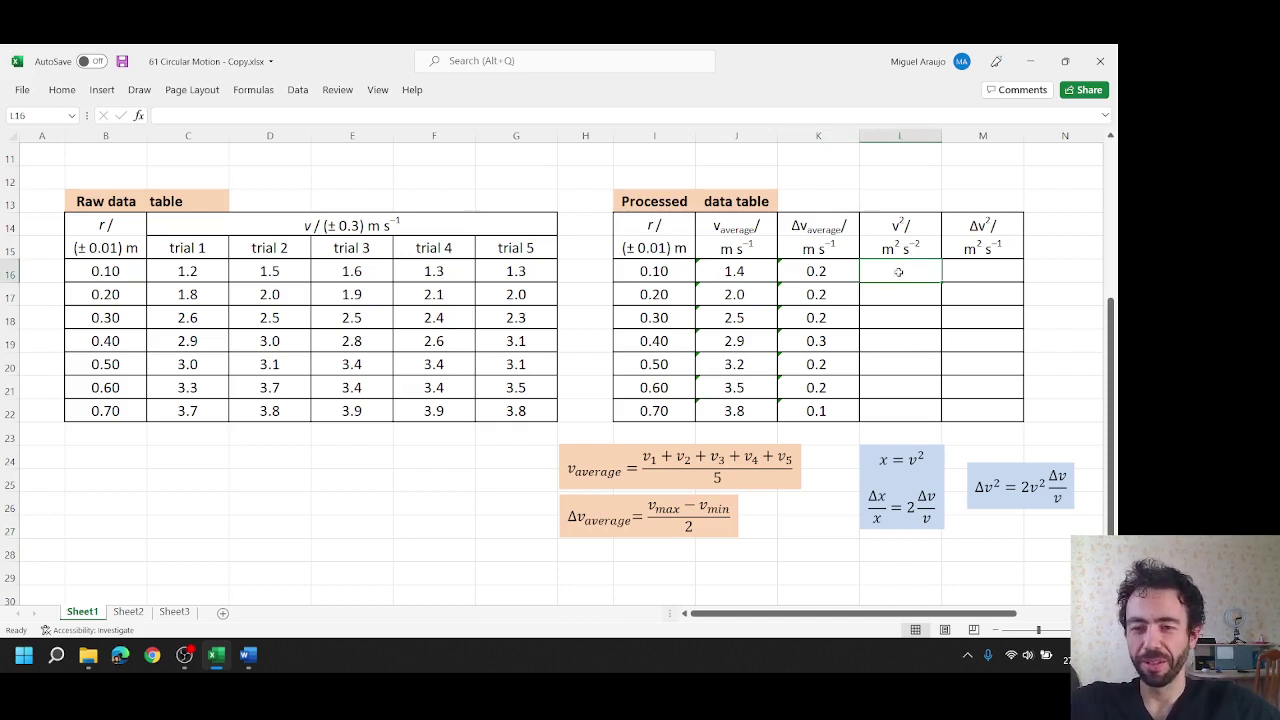
pyautogui.write('=')
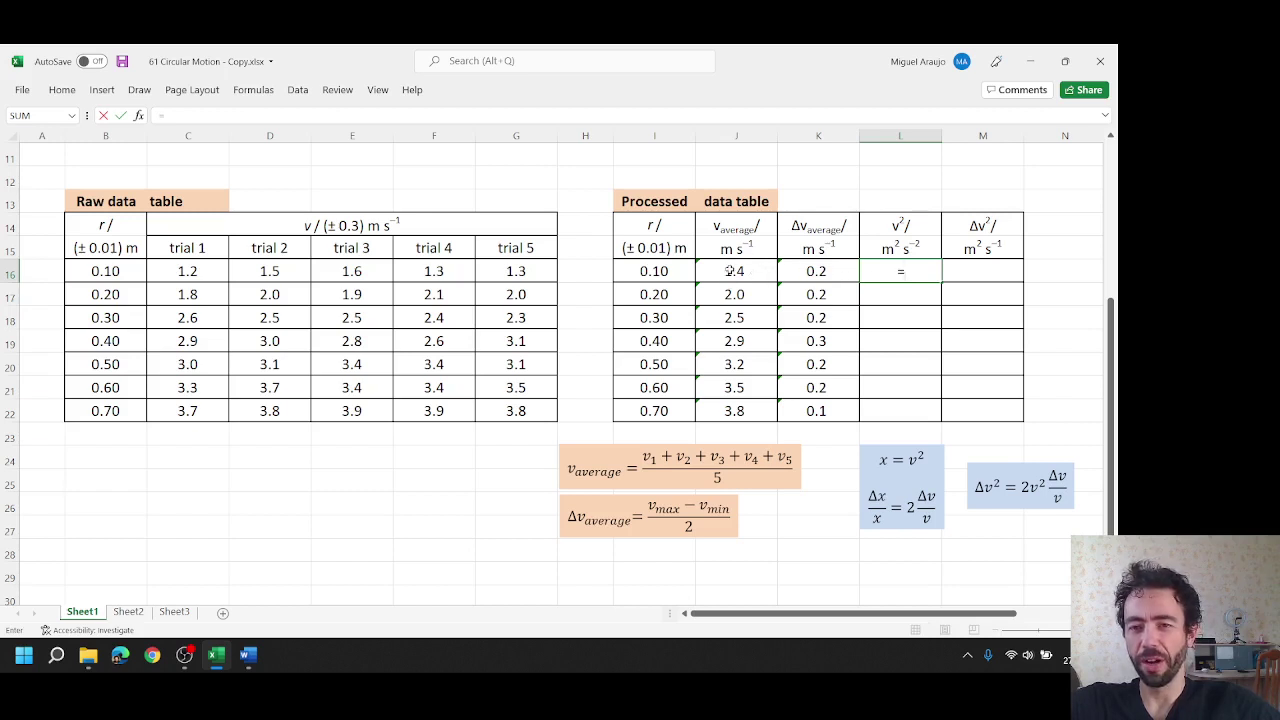
pyautogui.click(730, 271)
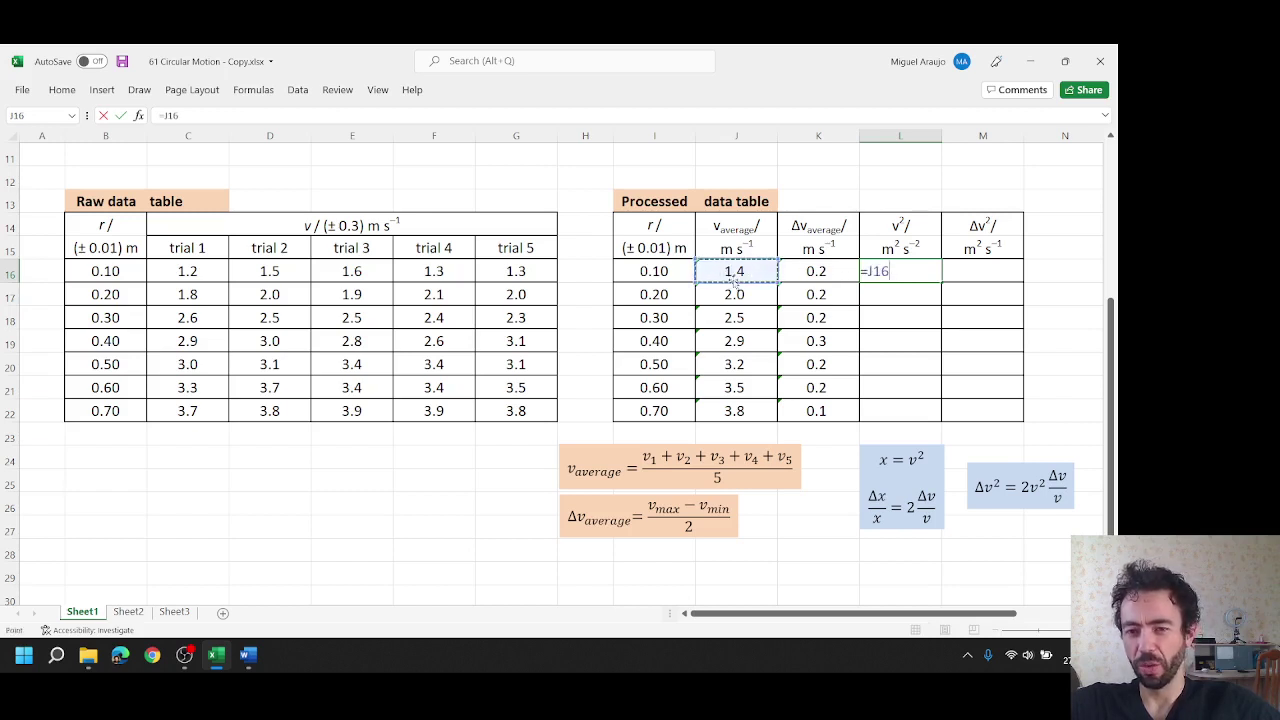
pyautogui.write('^2')
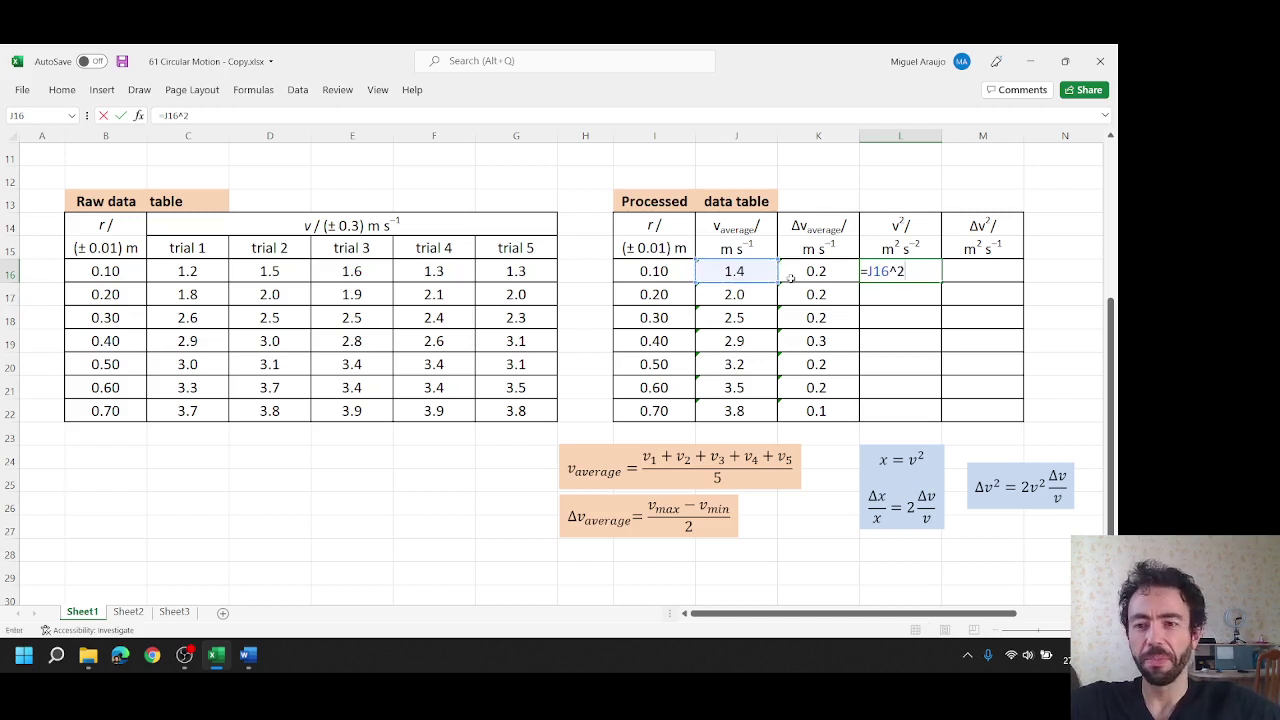
pyautogui.press('Return')
pyautogui.click(866, 271)
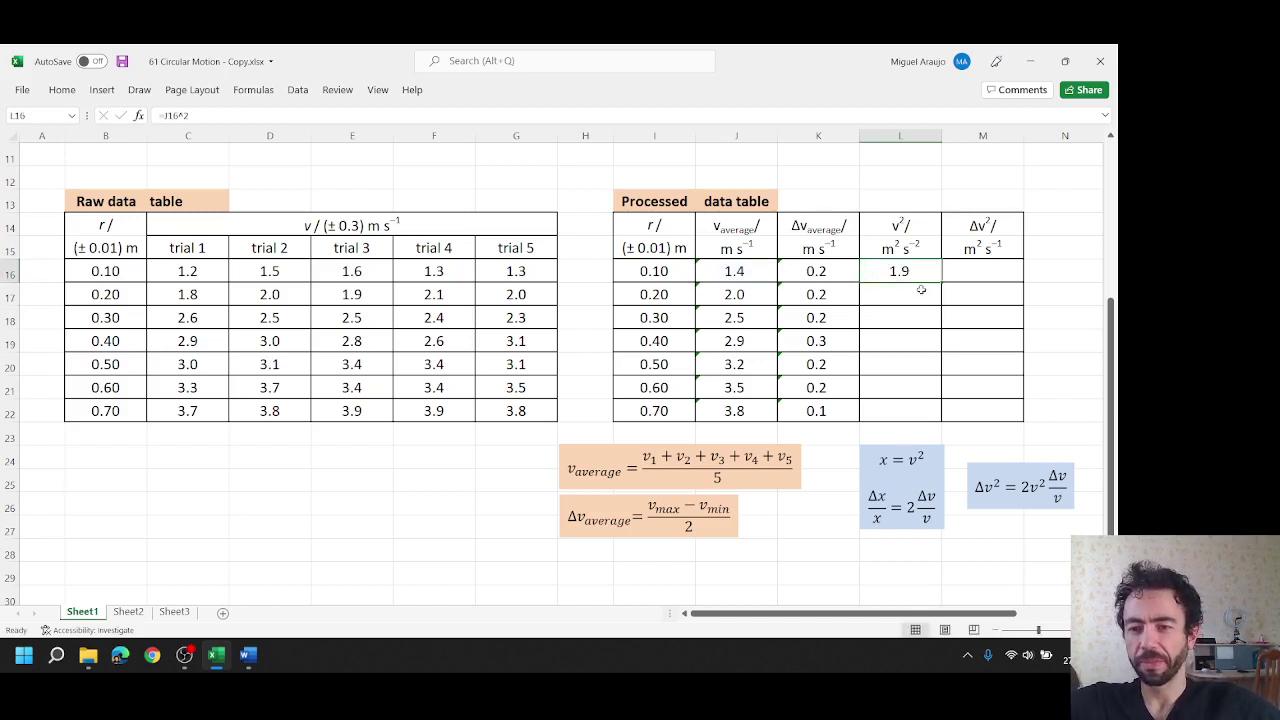
pyautogui.moveTo(941, 285); pyautogui.dragTo(943, 420)
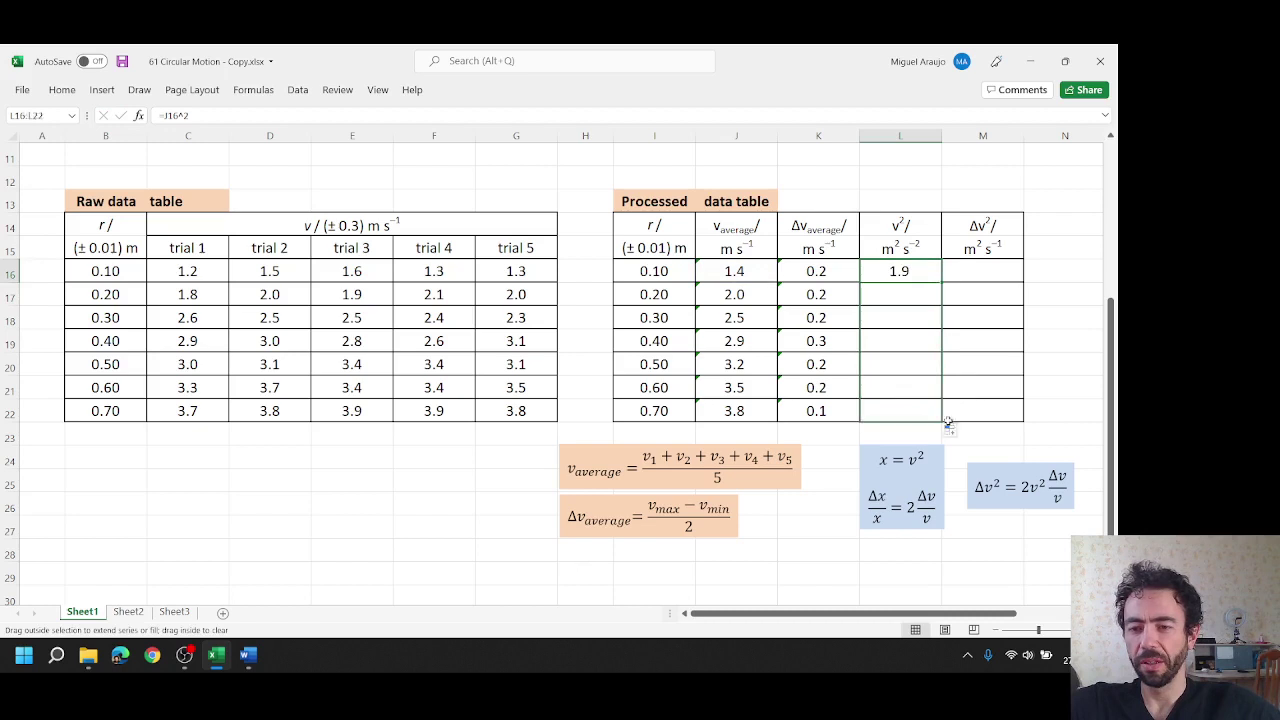
pyautogui.click(819, 517)
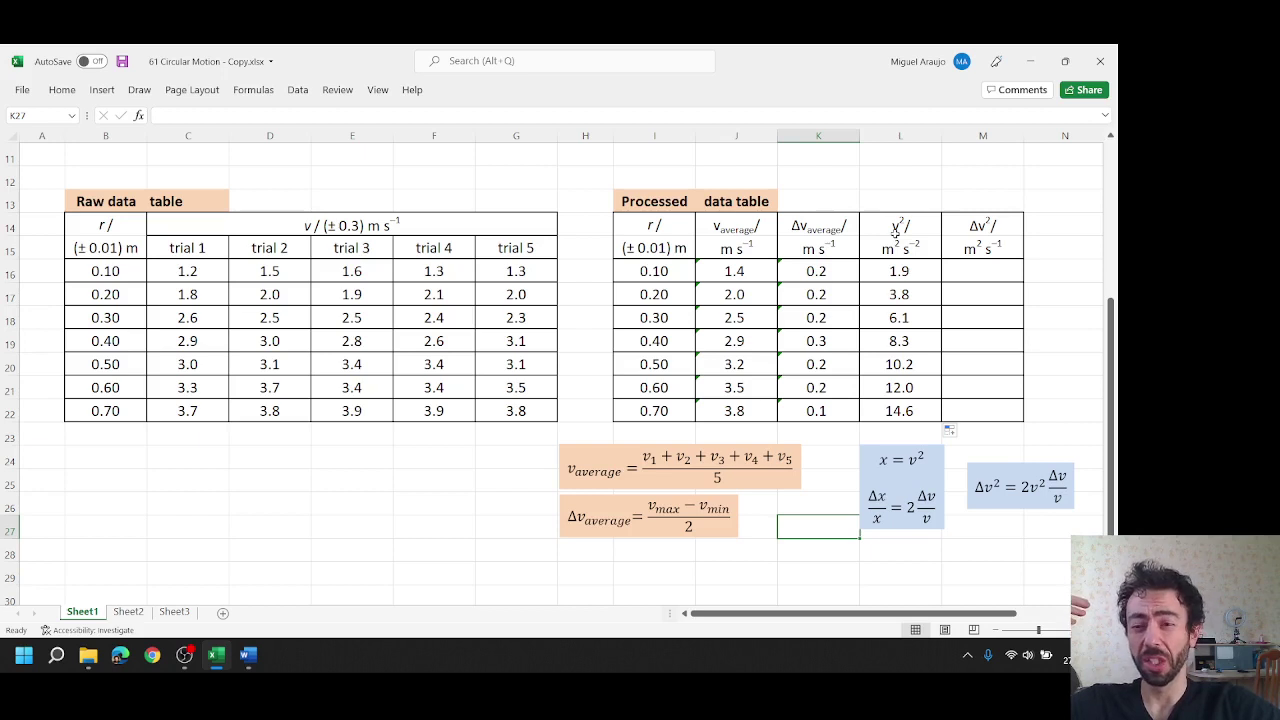
# - Examine the equations x = v² and Δx/x = 2Δv/v and how they lead to the Δv² formula
pyautogui.click(953, 274)
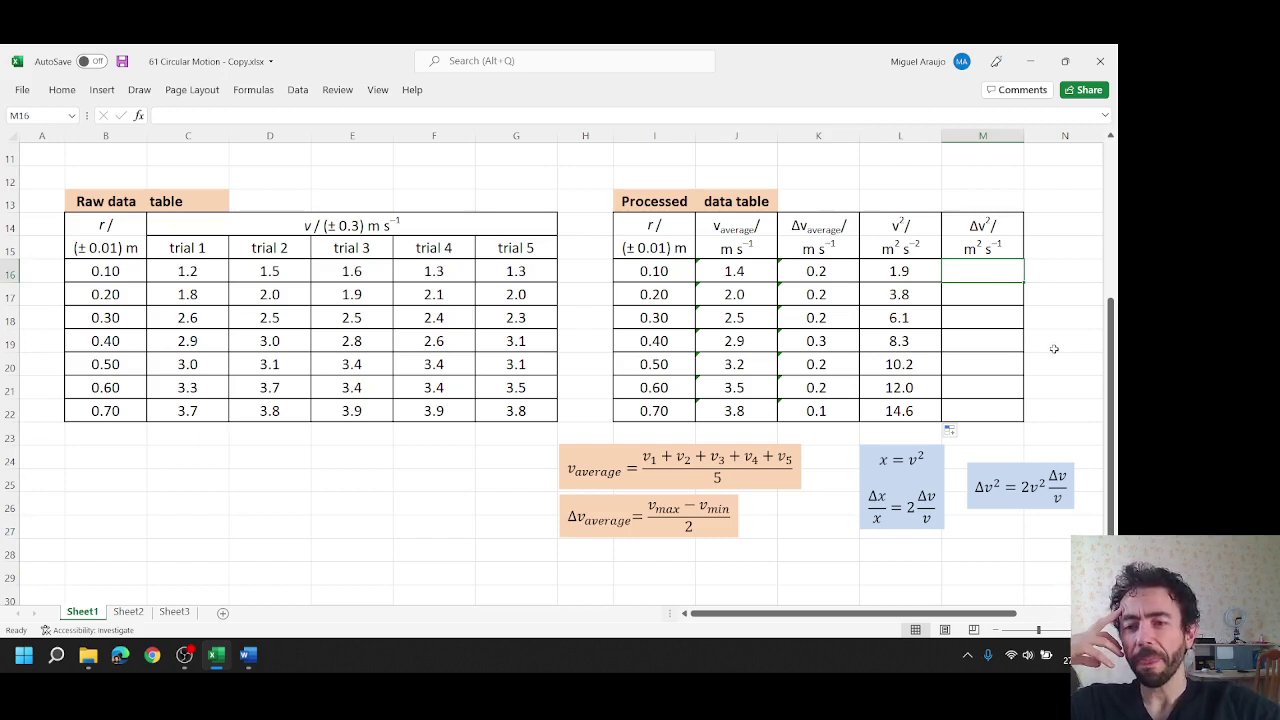
pyautogui.click(906, 470)
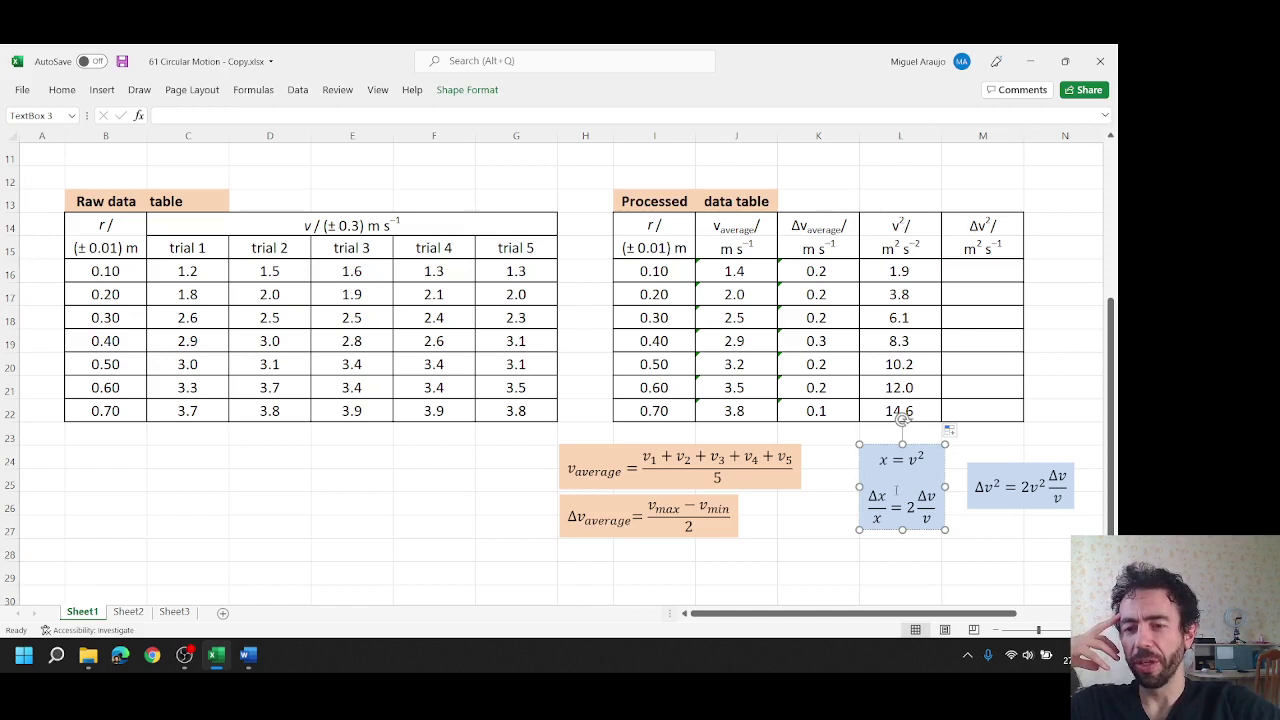
pyautogui.doubleClick(884, 462)
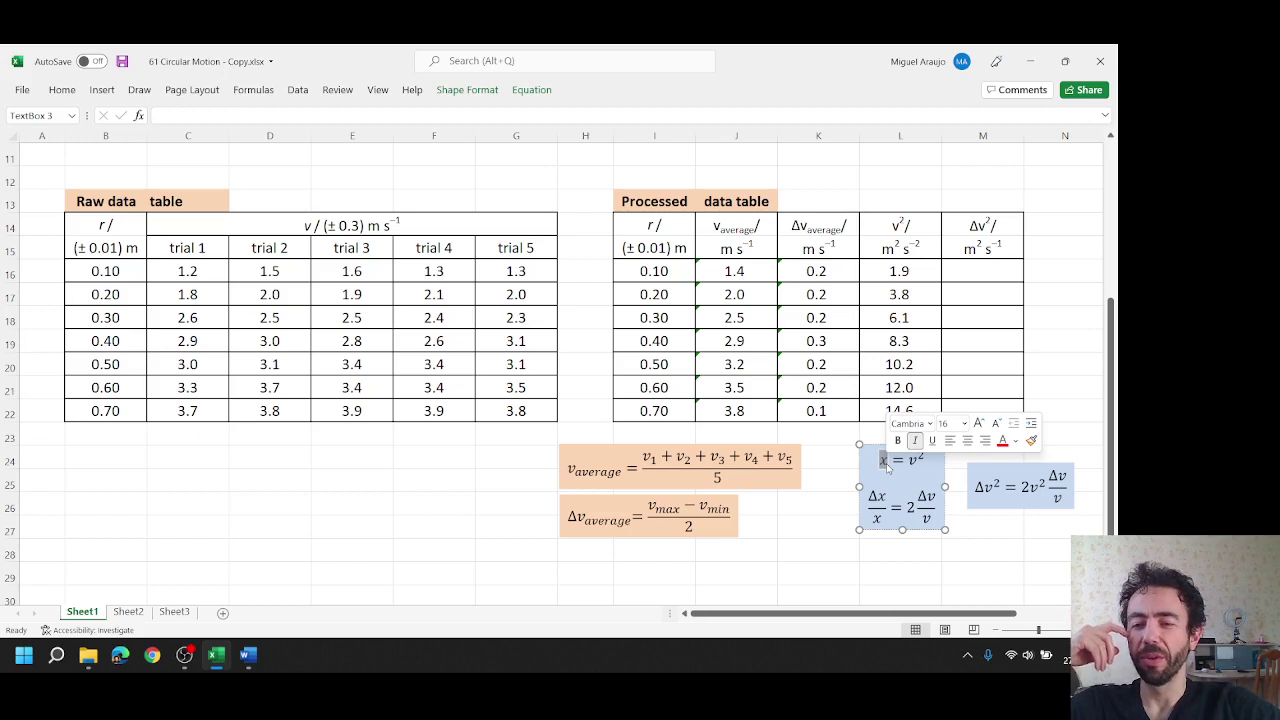
pyautogui.click(920, 473)
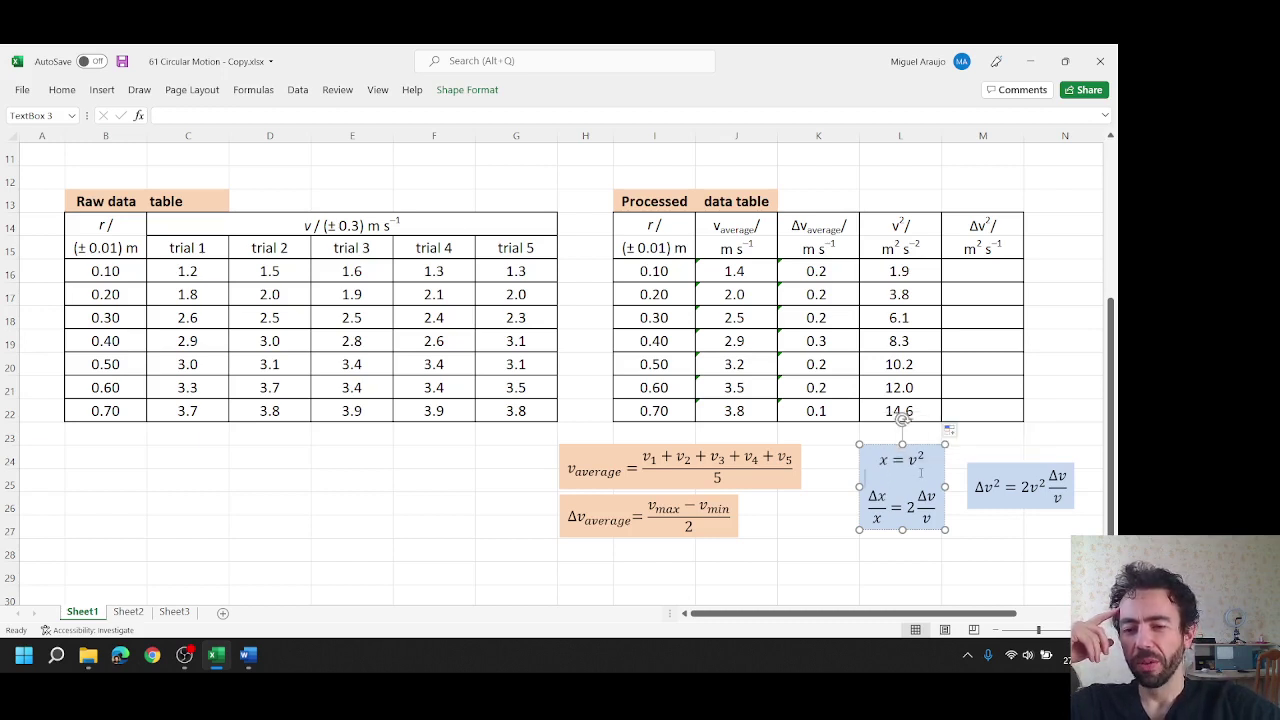
pyautogui.doubleClick(913, 460)
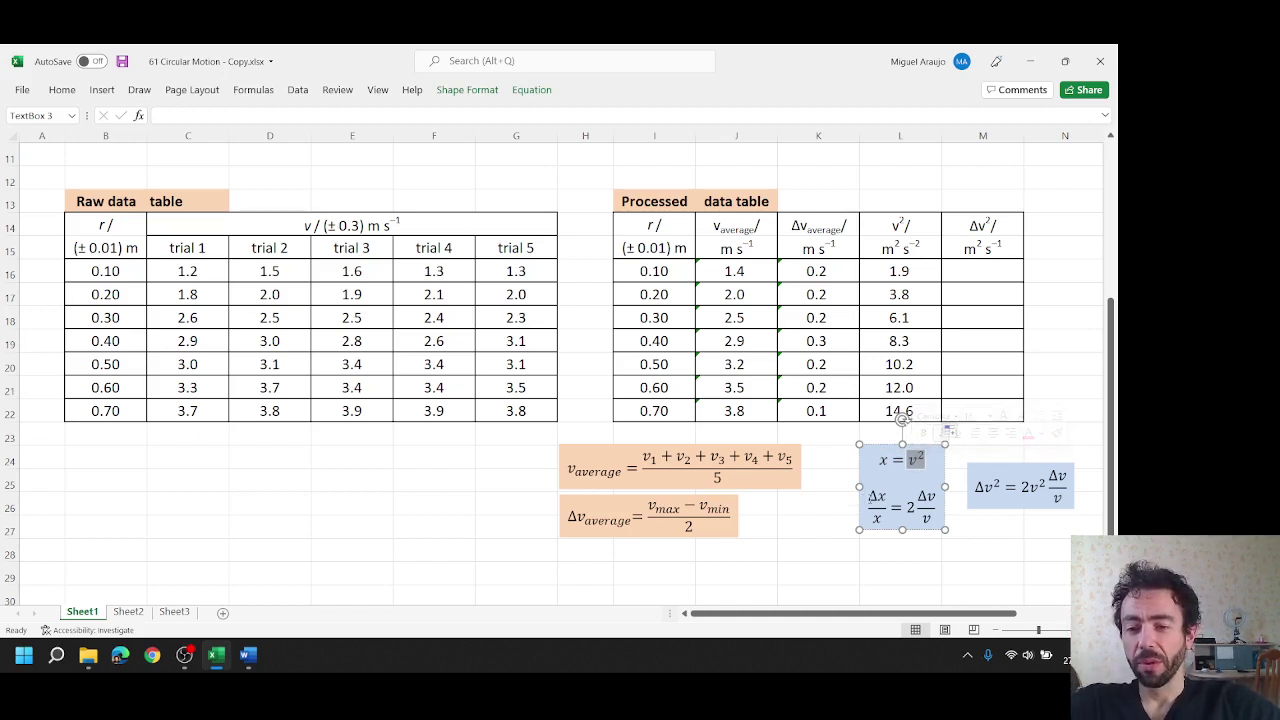
pyautogui.moveTo(869, 492); pyautogui.dragTo(882, 518)
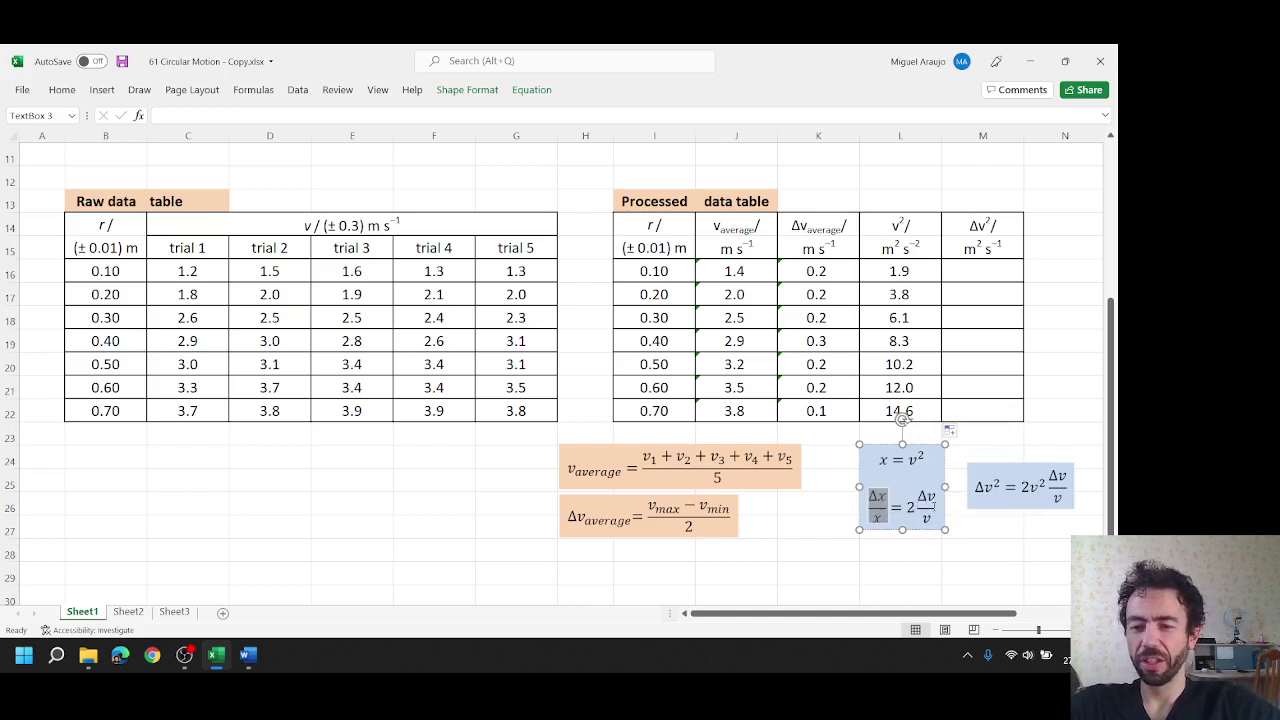
pyautogui.moveTo(941, 522); pyautogui.dragTo(933, 500)
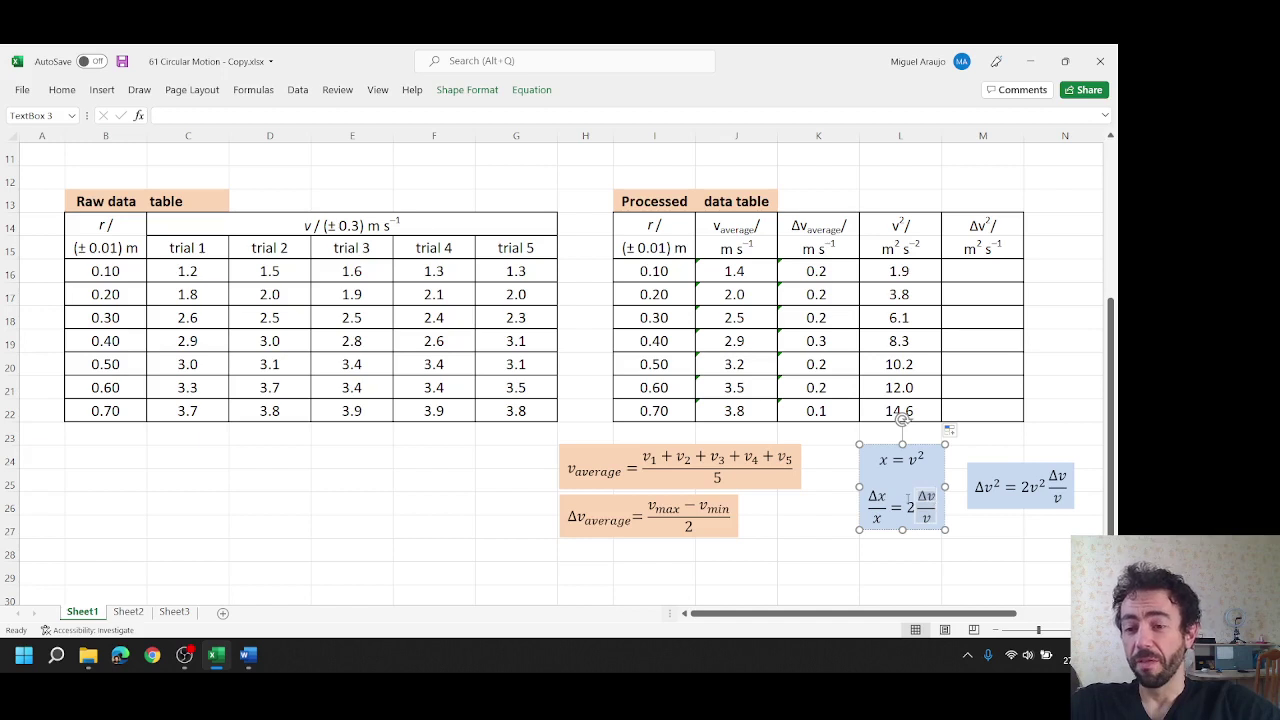
pyautogui.click(975, 488)
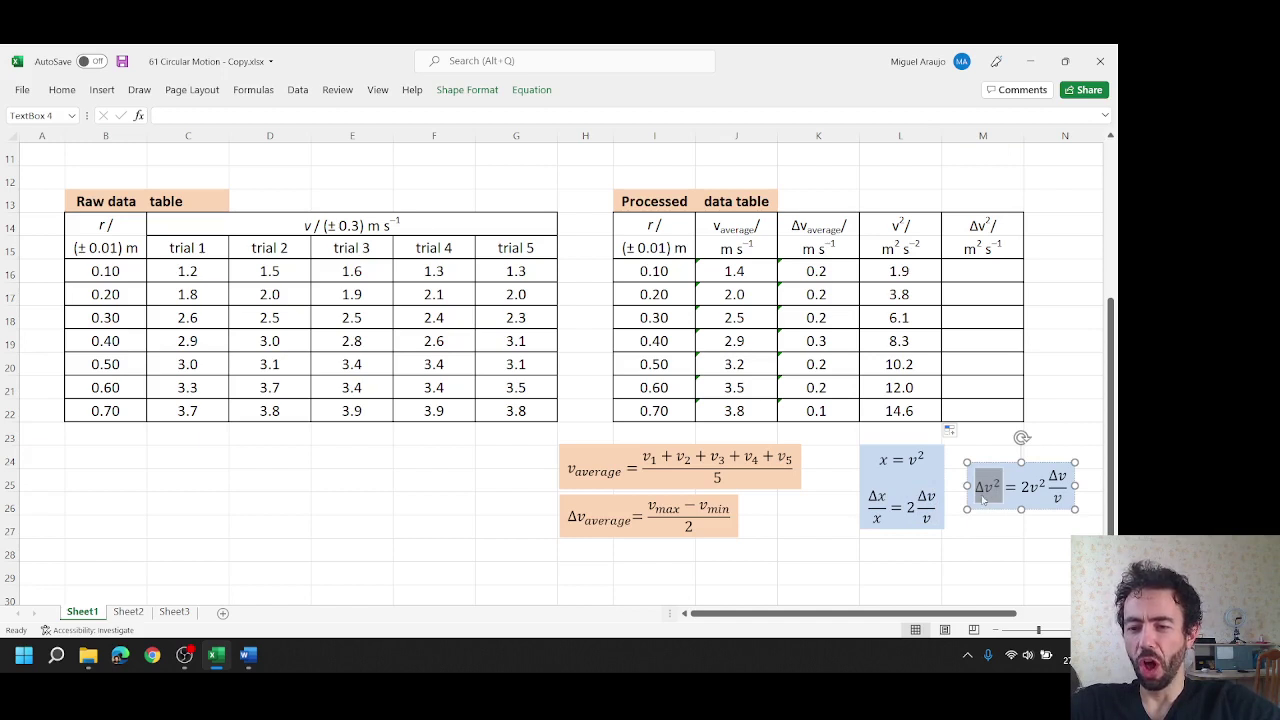
pyautogui.click(1021, 491)
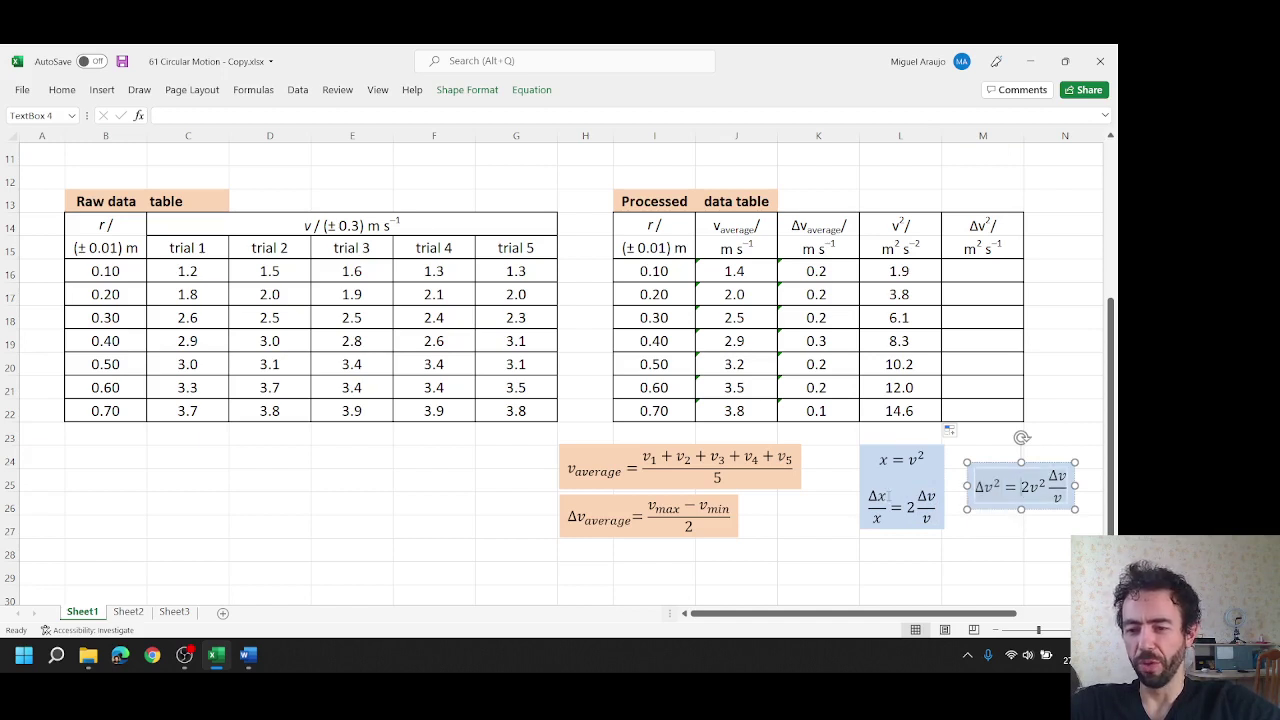
pyautogui.click(877, 496)
pyautogui.click(984, 556)
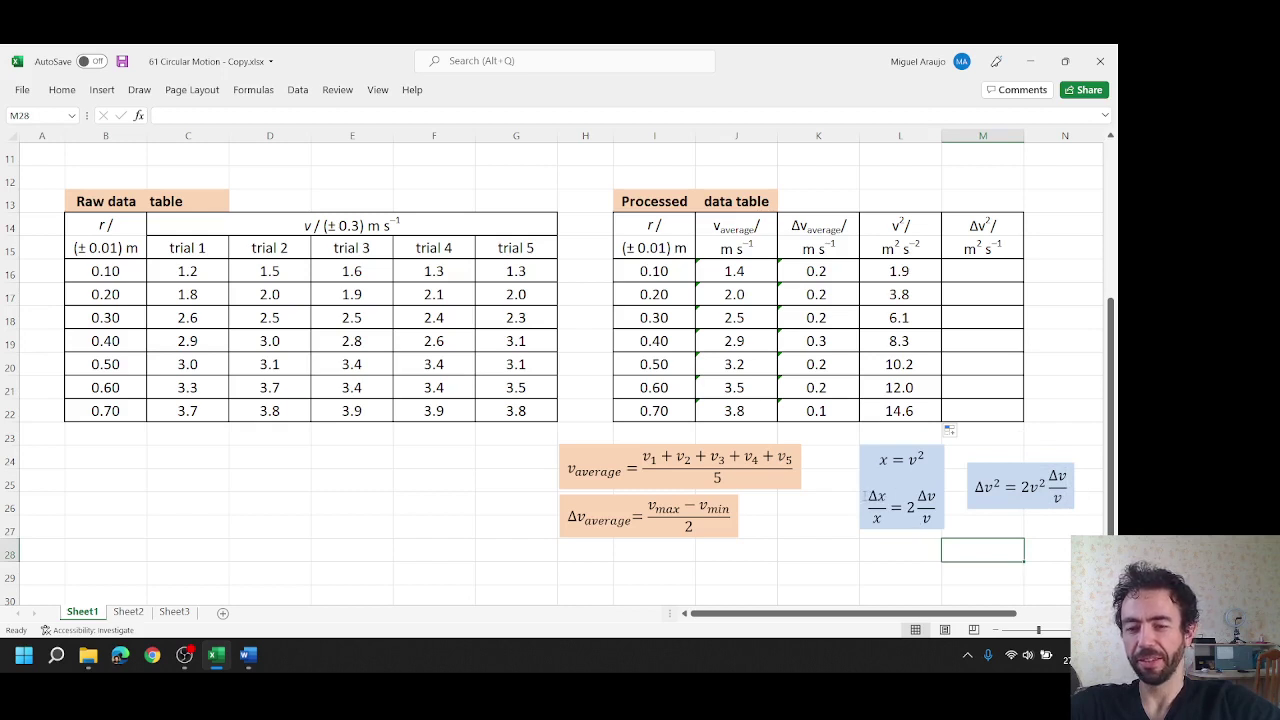
pyautogui.click(880, 497)
pyautogui.click(879, 498)
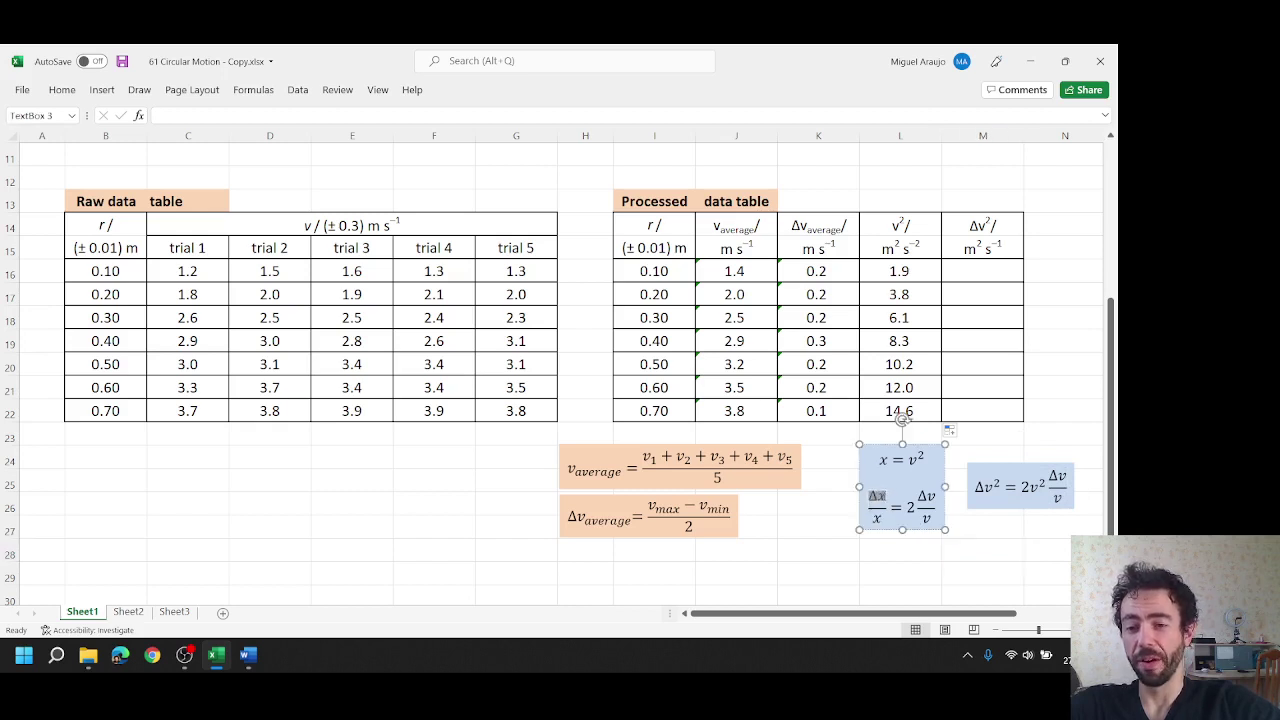
pyautogui.click(884, 521)
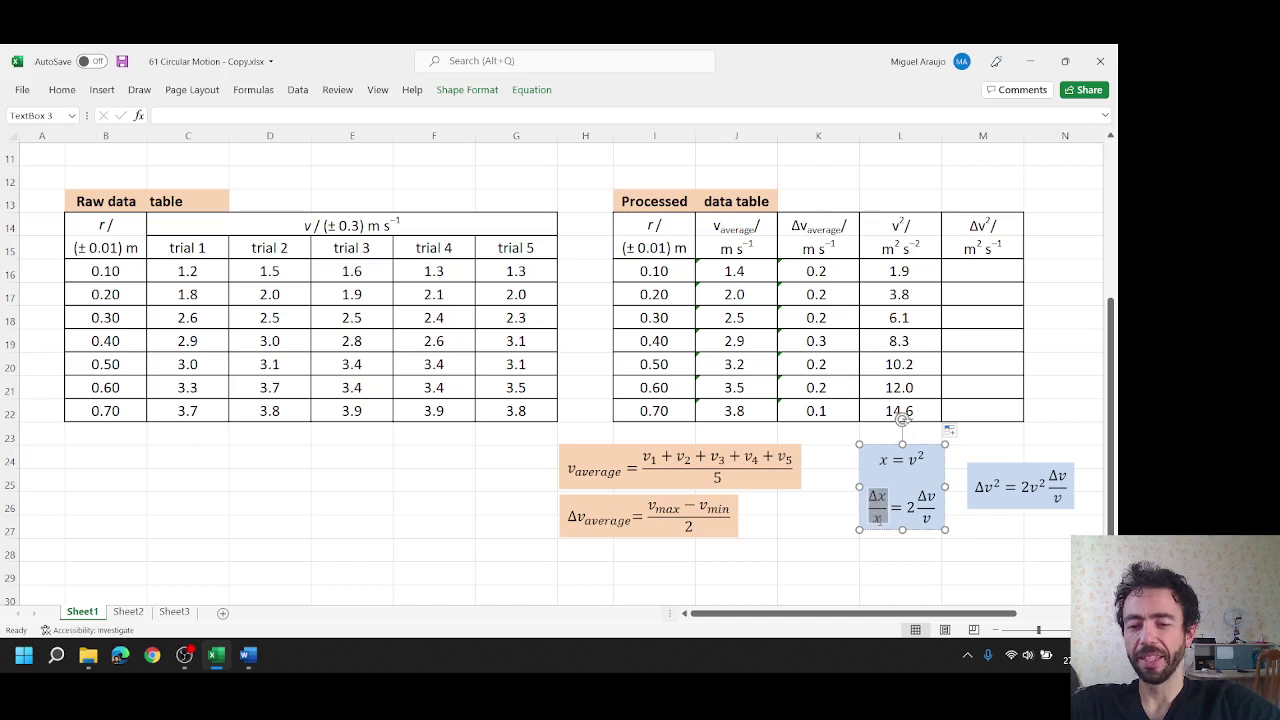
pyautogui.click(881, 521)
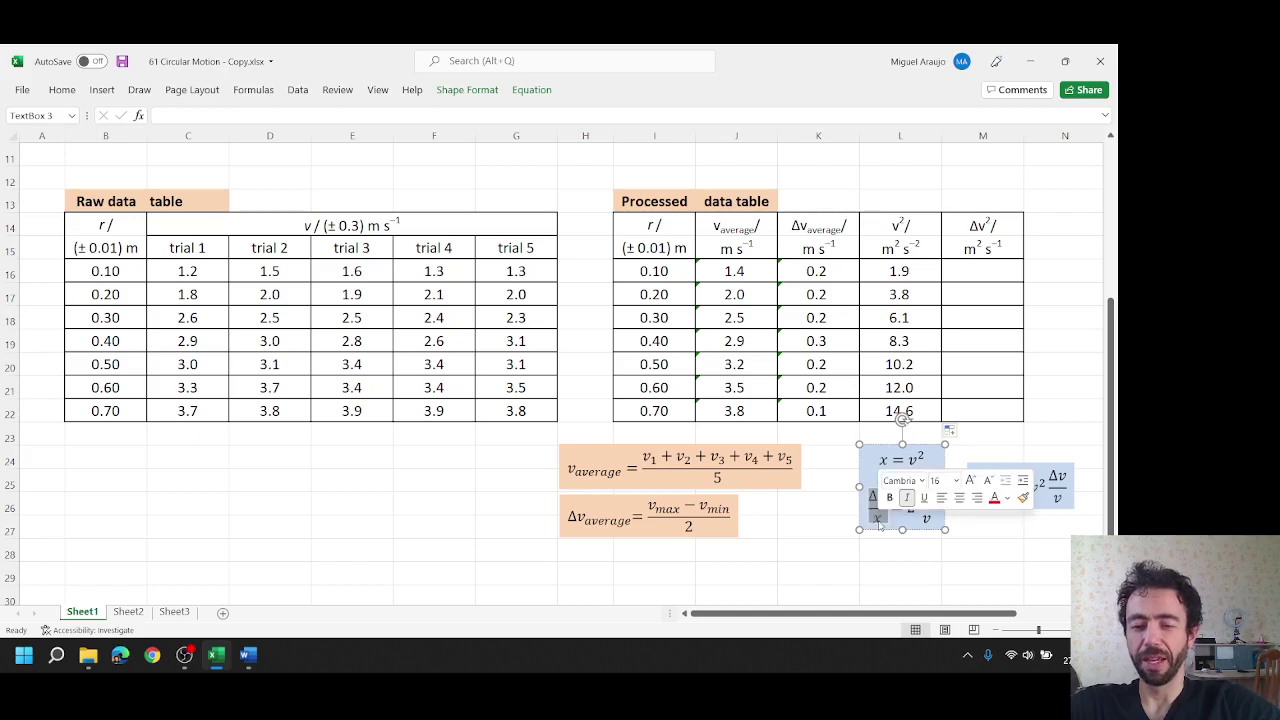
pyautogui.click(980, 550)
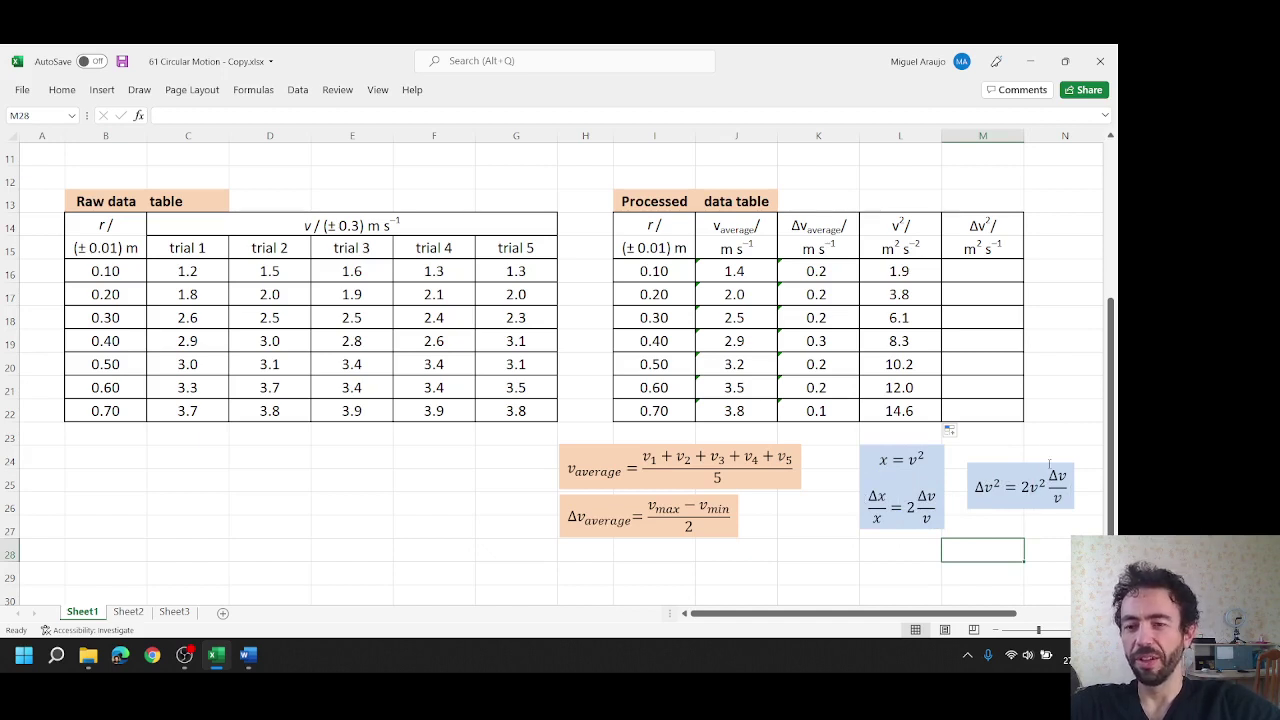
# - Calculate the uncertainty in speed squared in M16 with the formula =2*L16*(K16/J16)
pyautogui.click(965, 274)
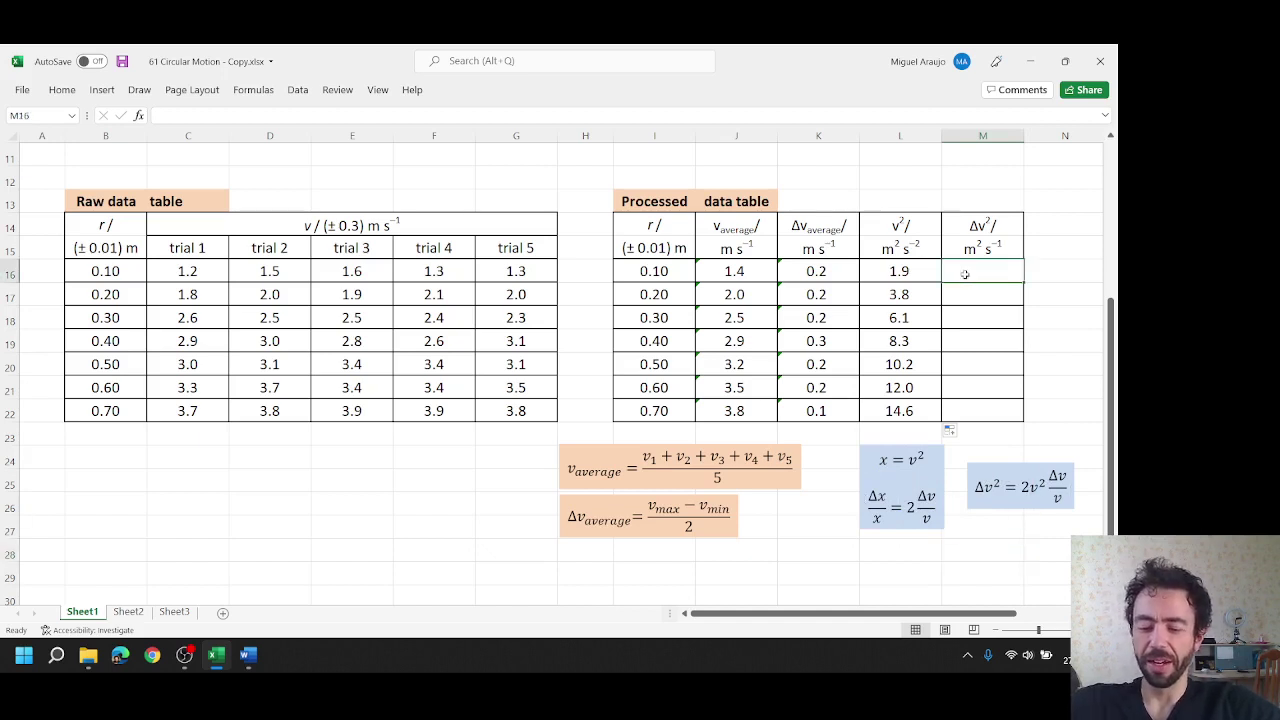
pyautogui.write('=')
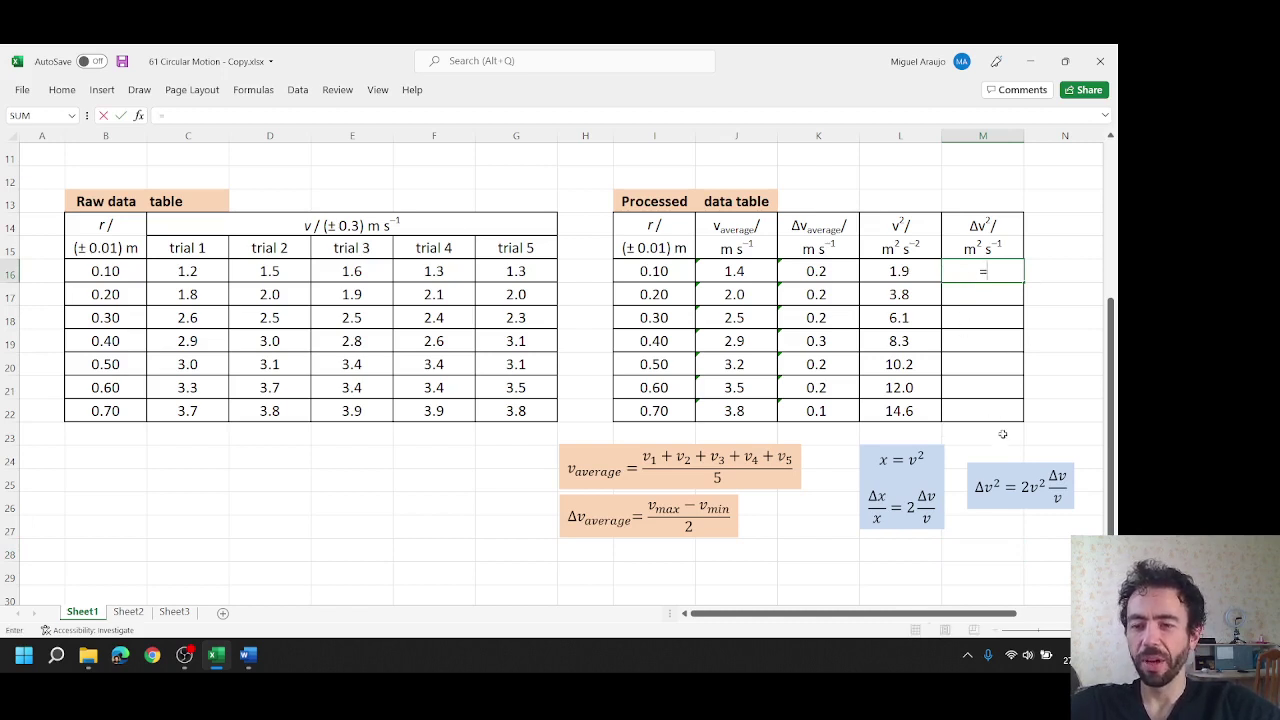
pyautogui.write('2*')
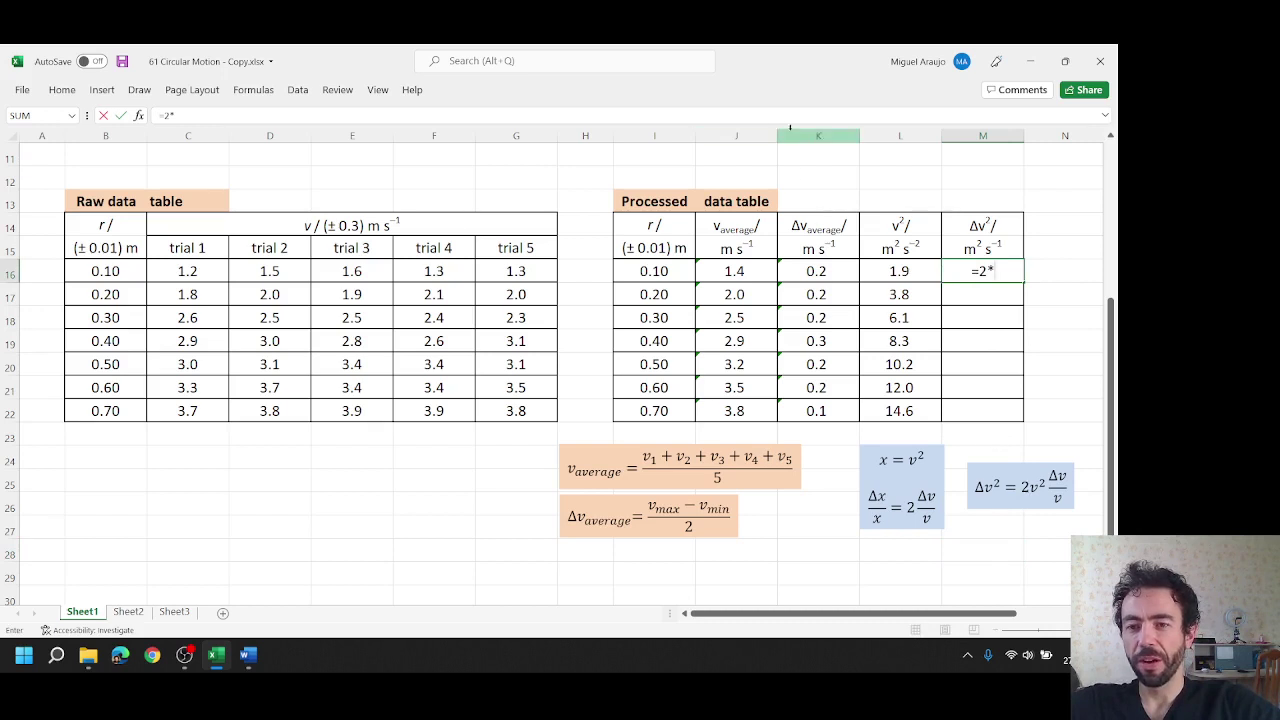
pyautogui.click(899, 271)
pyautogui.write('*')
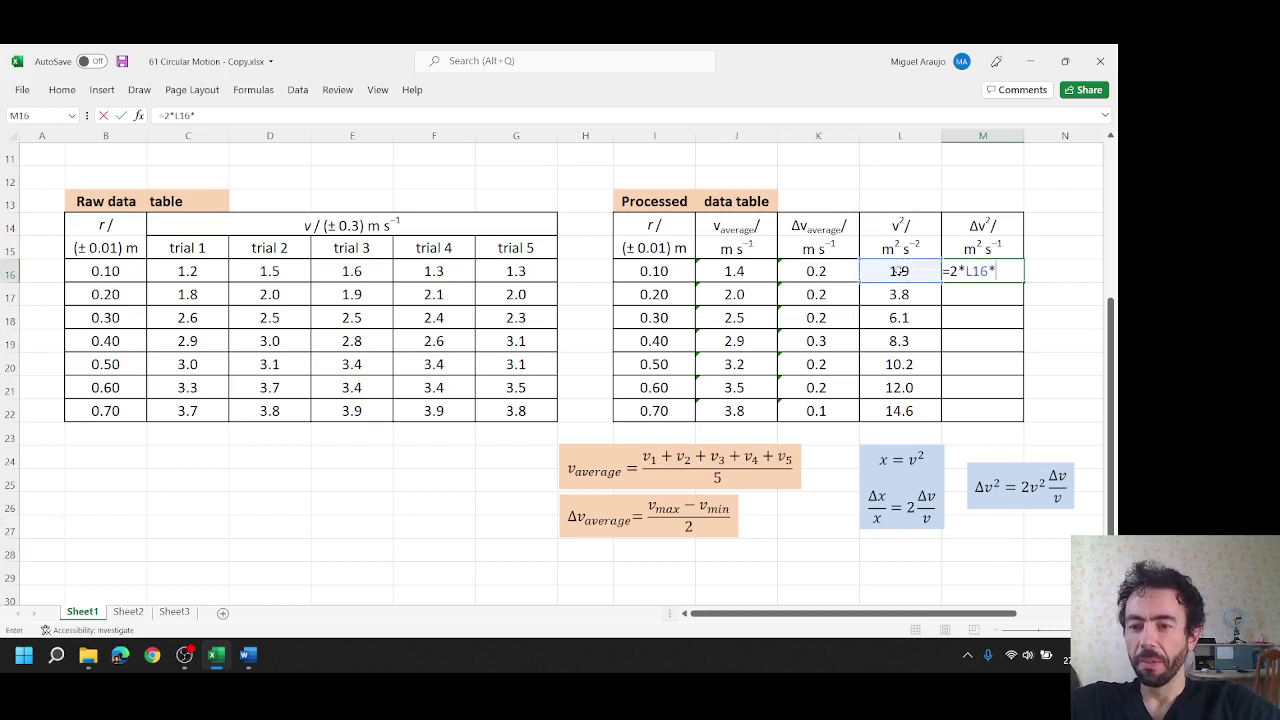
pyautogui.write('(')
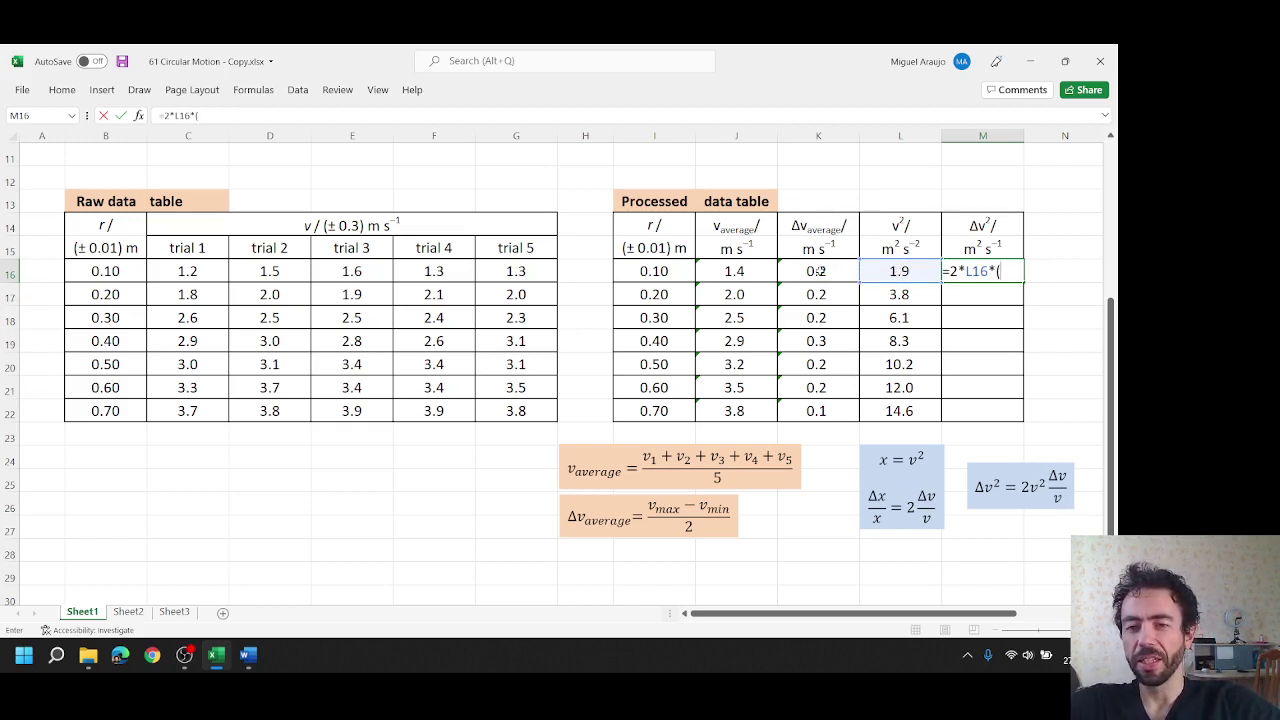
pyautogui.click(817, 271)
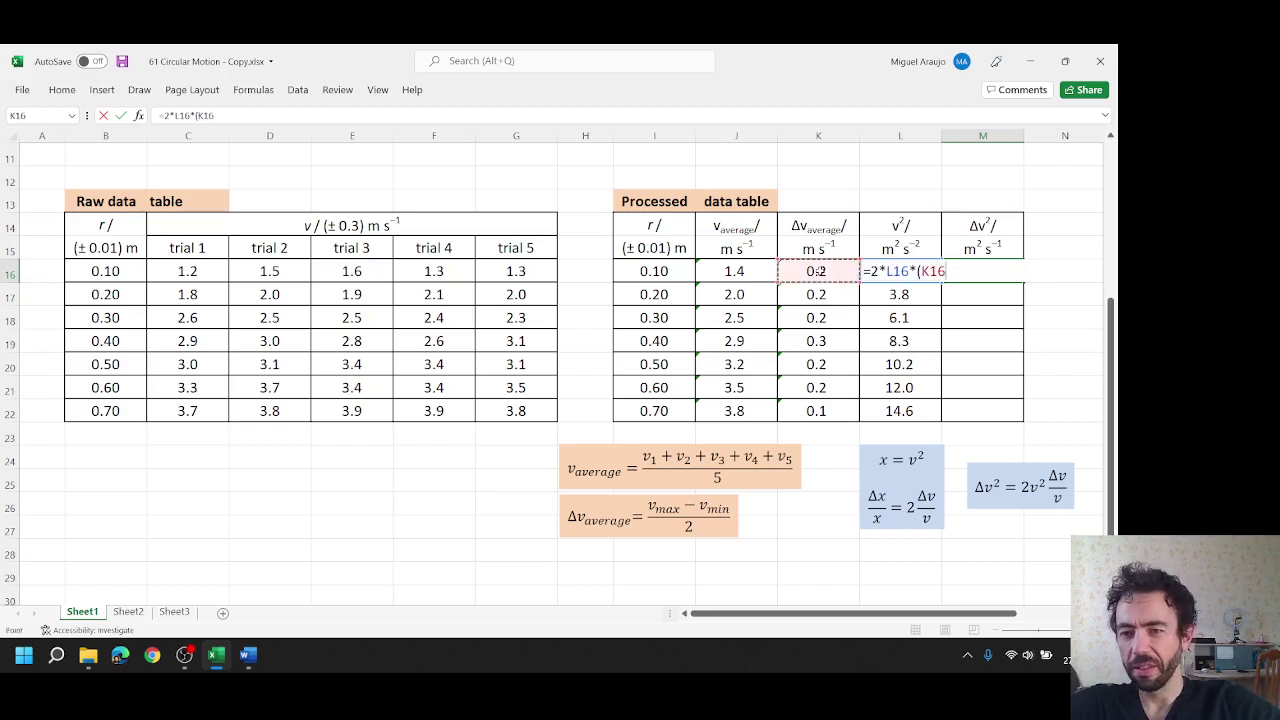
pyautogui.write('/')
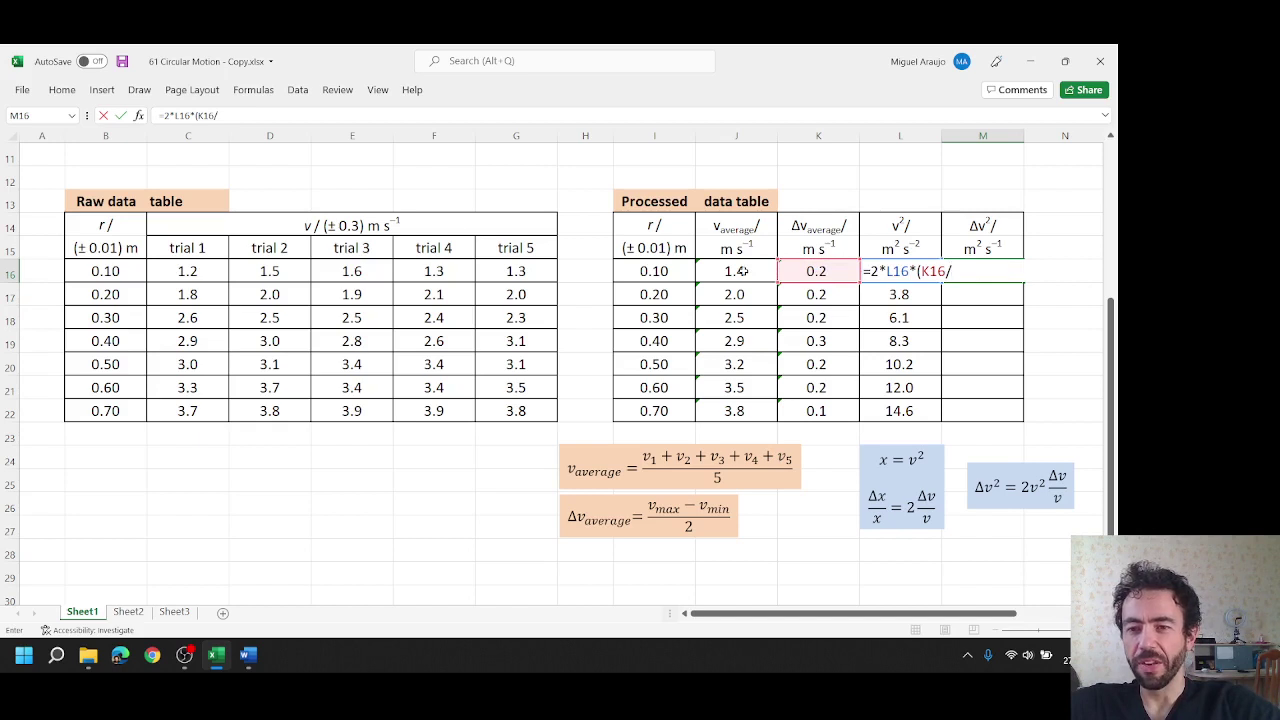
pyautogui.click(743, 271)
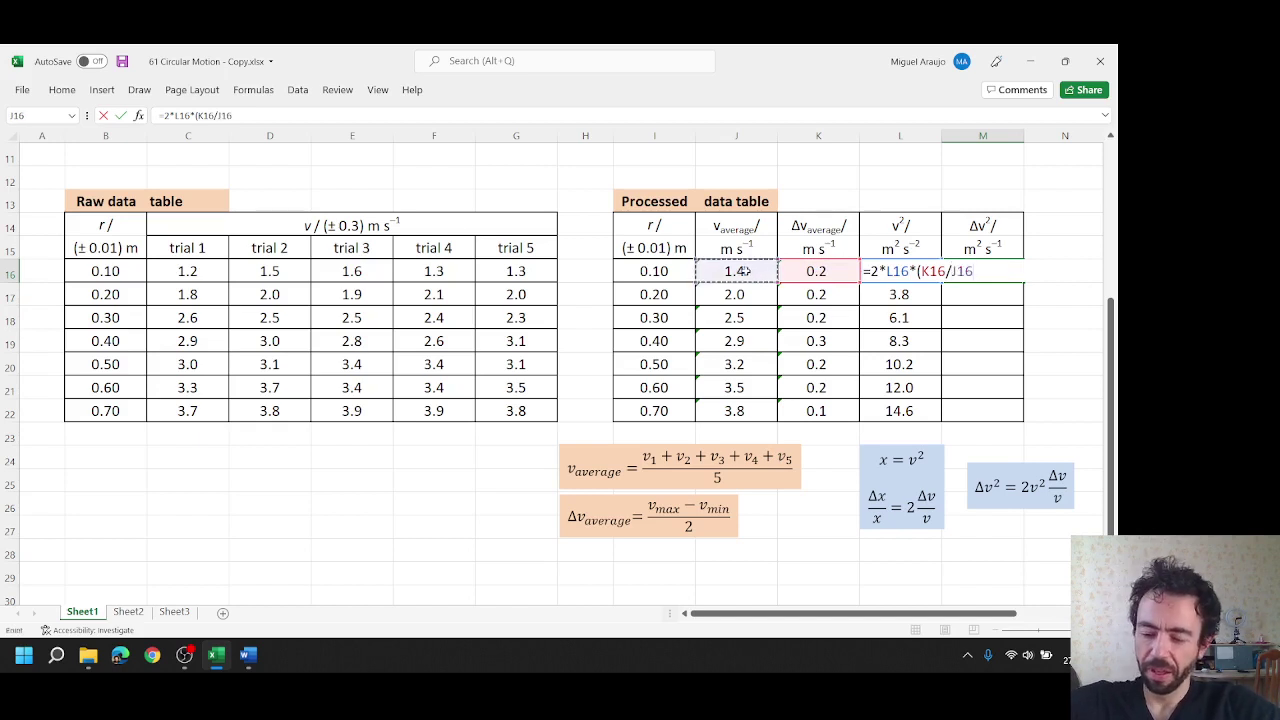
pyautogui.write(')')
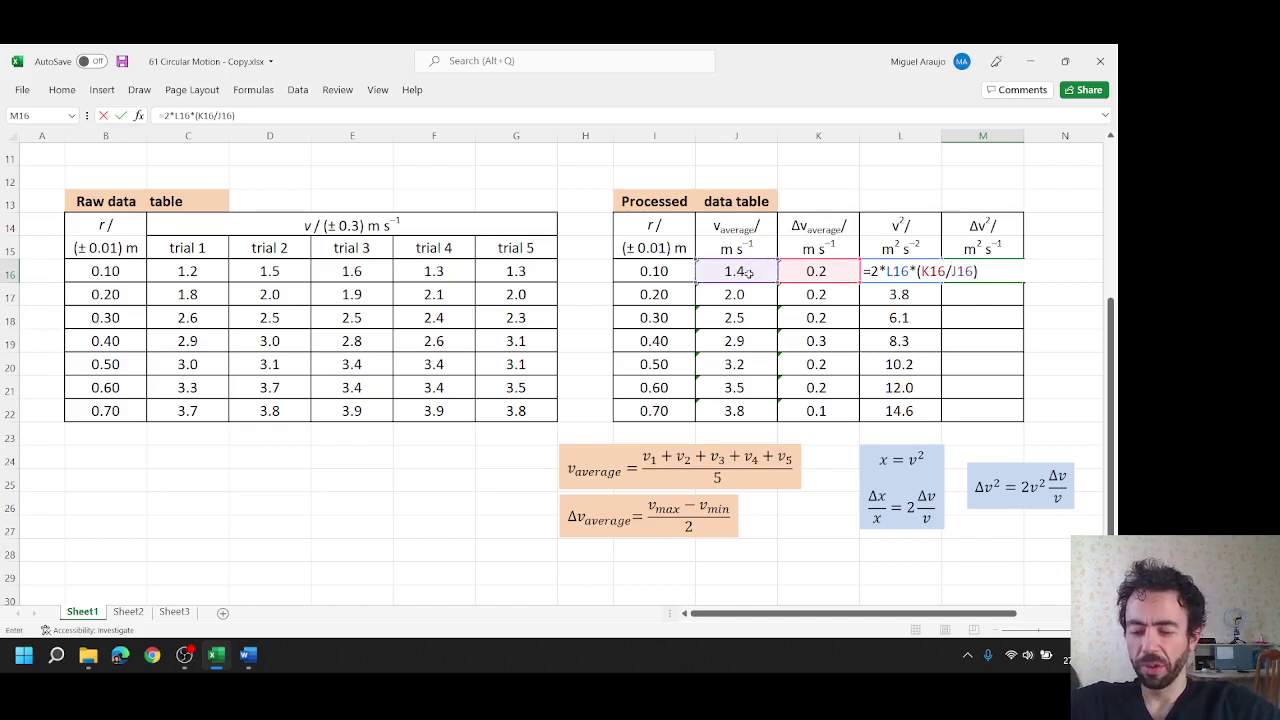
pyautogui.press('Return')
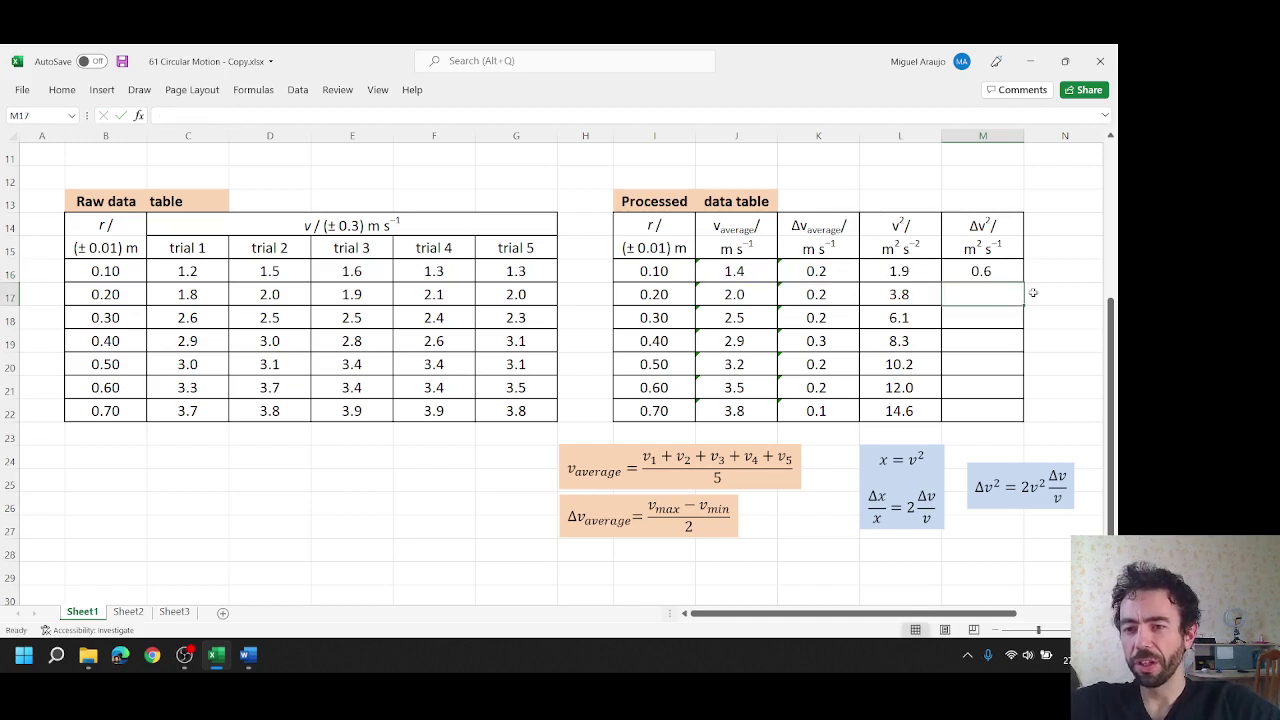
# - Fill the Δv² formula from M16 down through M22
pyautogui.click(1000, 271)
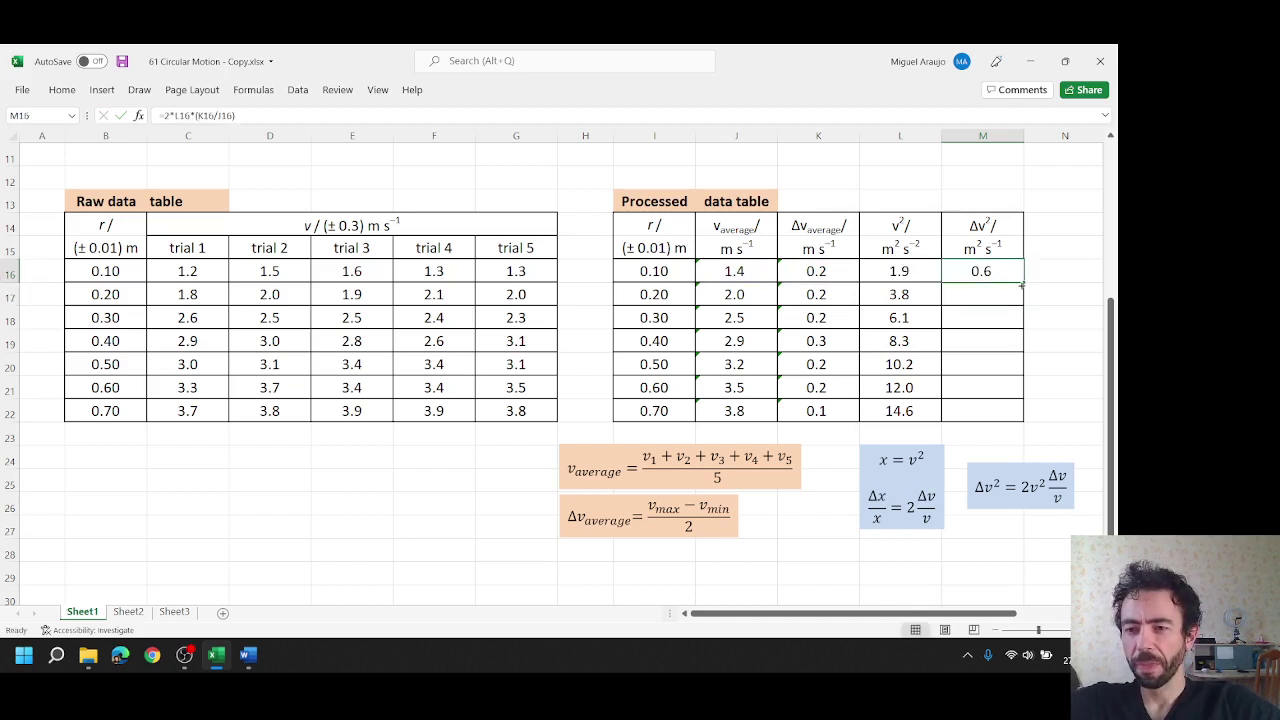
pyautogui.moveTo(1023, 283); pyautogui.dragTo(1023, 420)
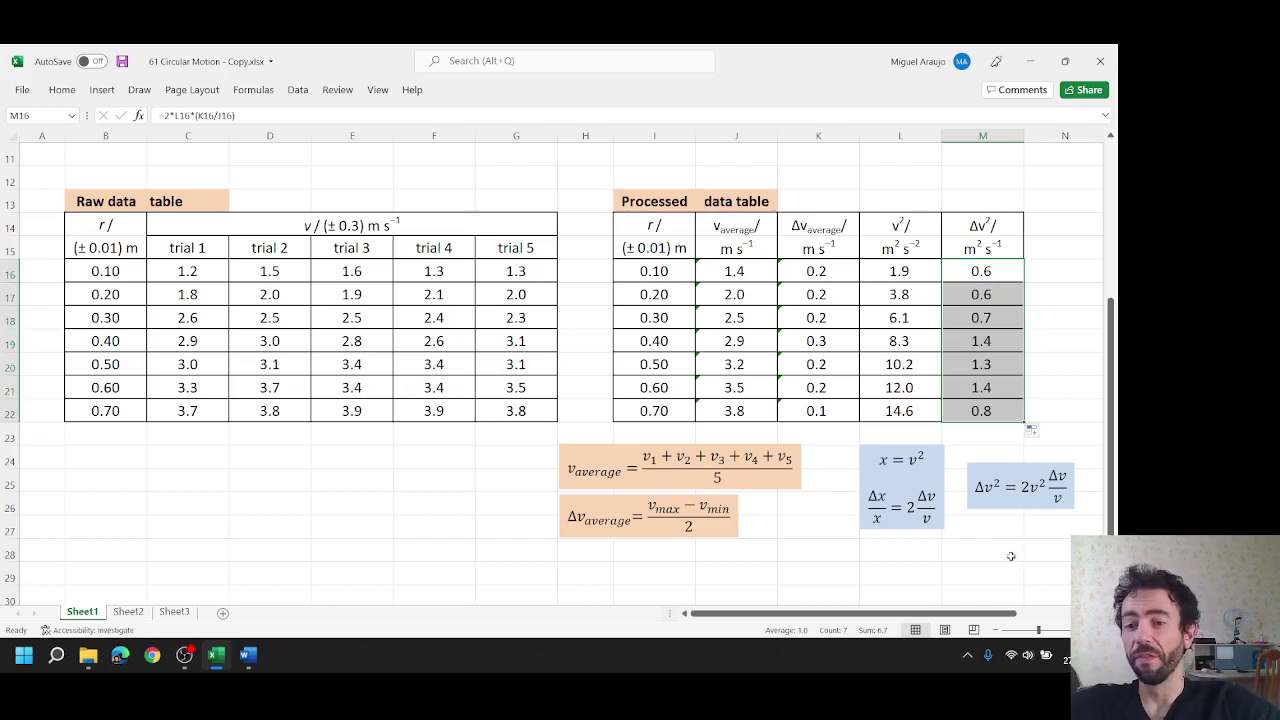
pyautogui.click(1011, 556)
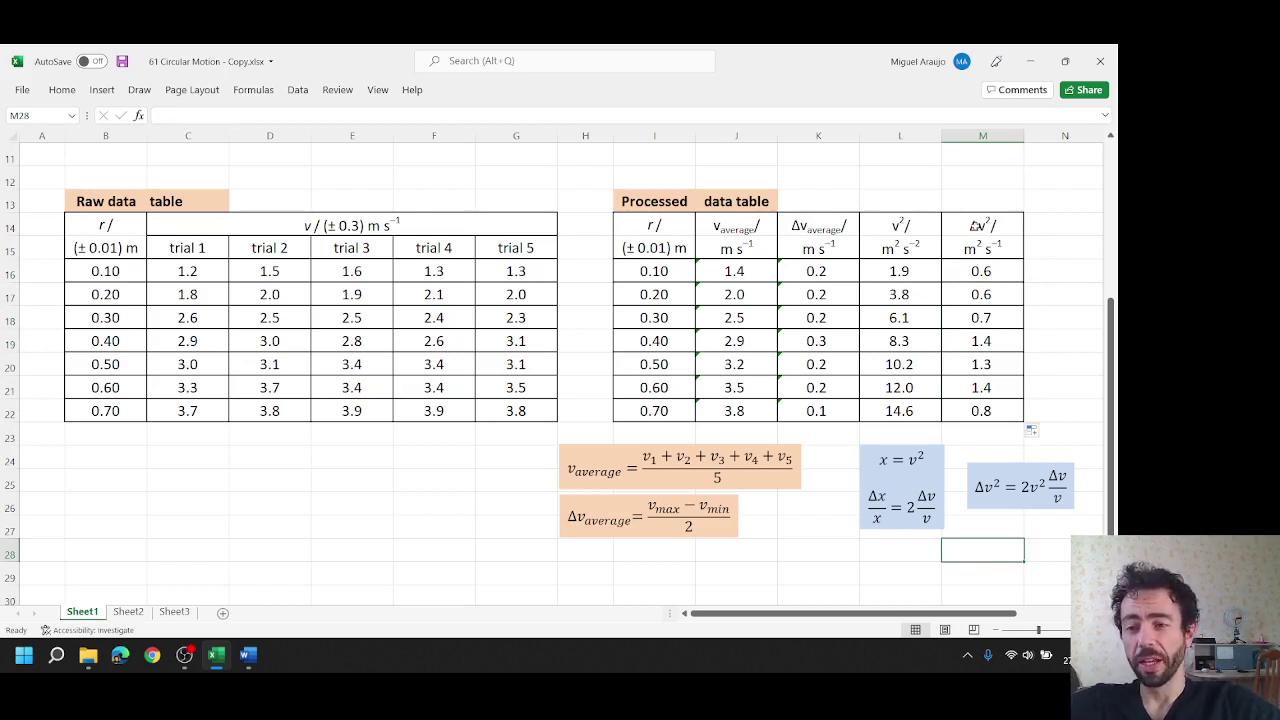
# - Format the Δv² values in M19:M21 as Number with 0 decimal places
pyautogui.moveTo(975, 273); pyautogui.dragTo(1000, 388)
pyautogui.keyDown('ctrl'); pyautogui.click(971, 411); pyautogui.keyUp('ctrl')
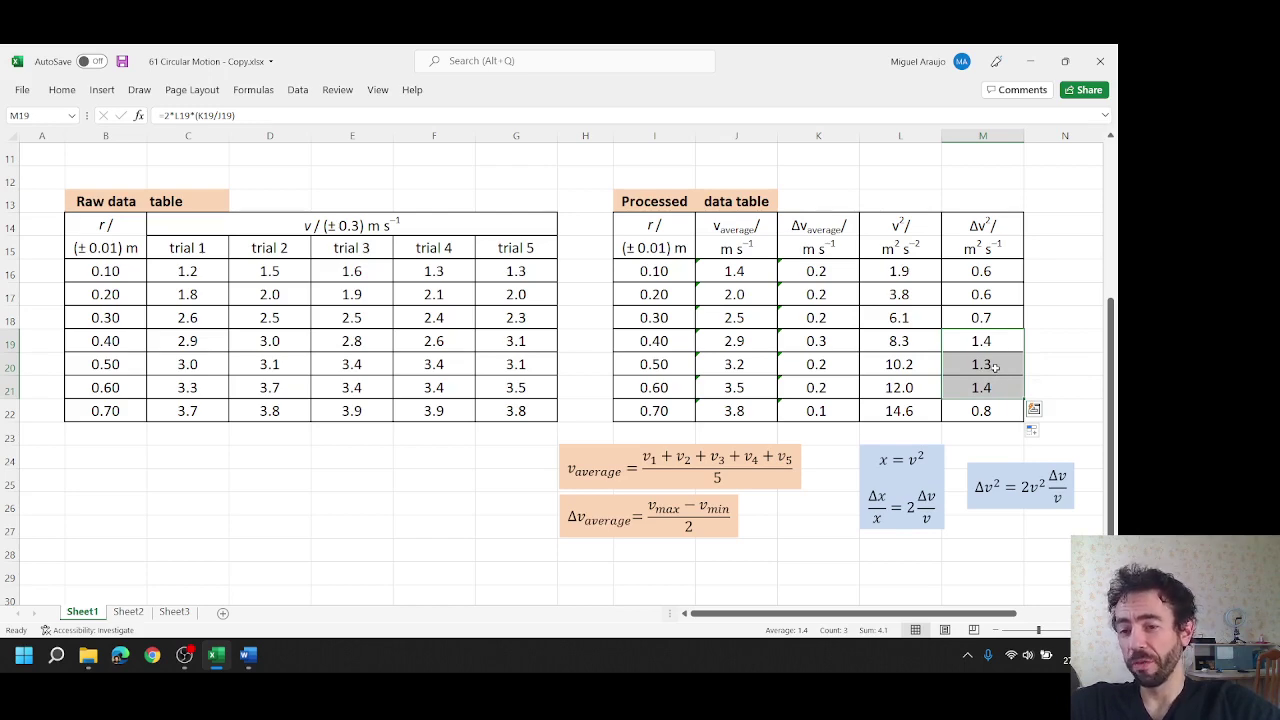
pyautogui.rightClick(995, 368)
pyautogui.click(927, 562)
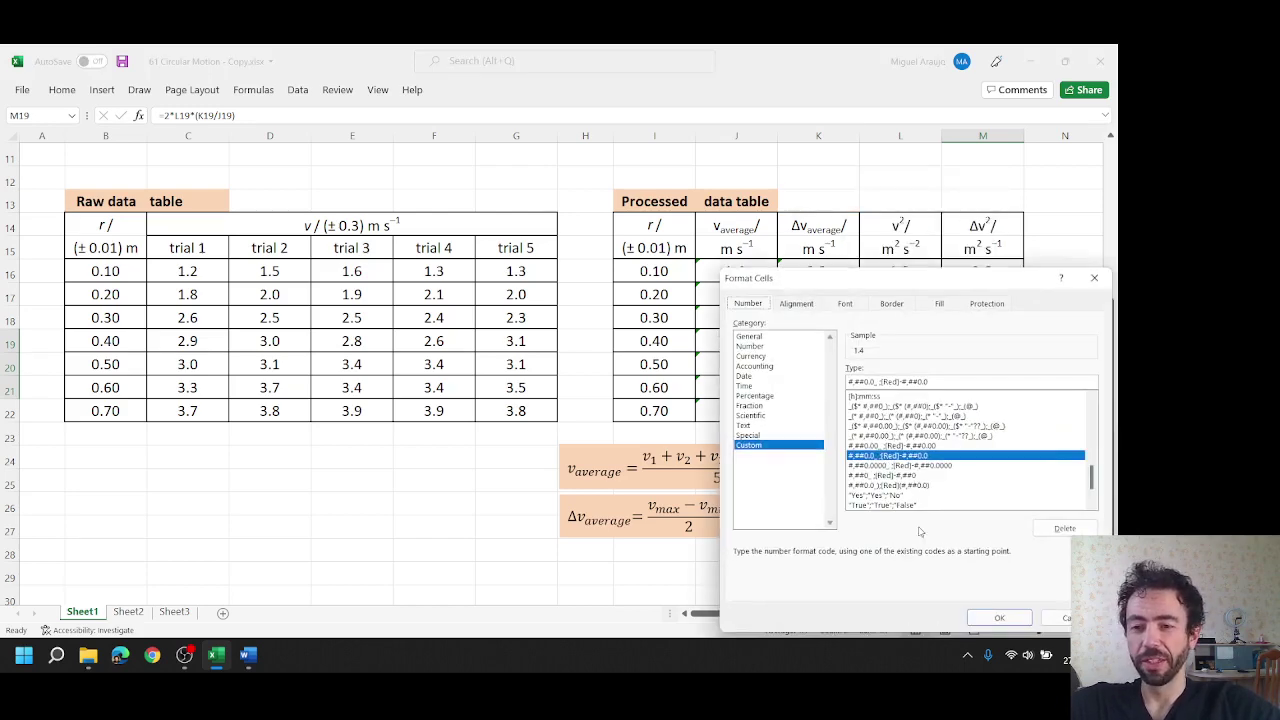
pyautogui.moveTo(939, 289); pyautogui.dragTo(626, 148)
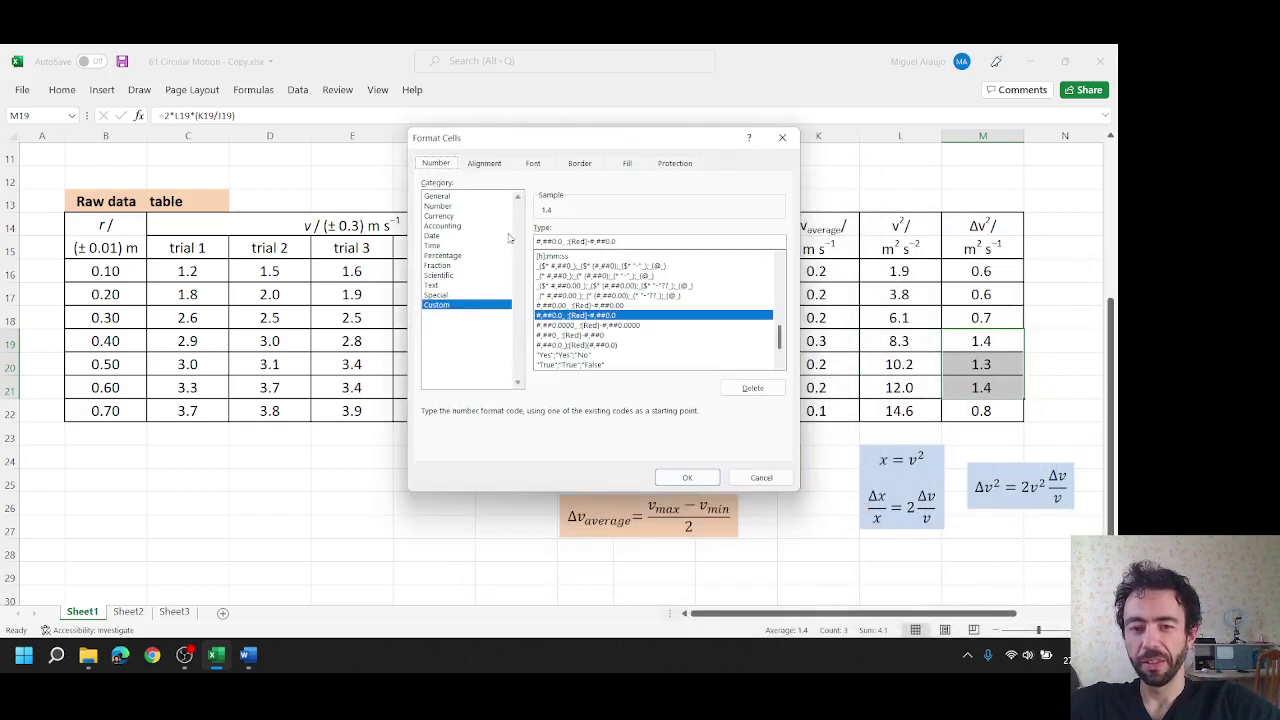
pyautogui.click(439, 206)
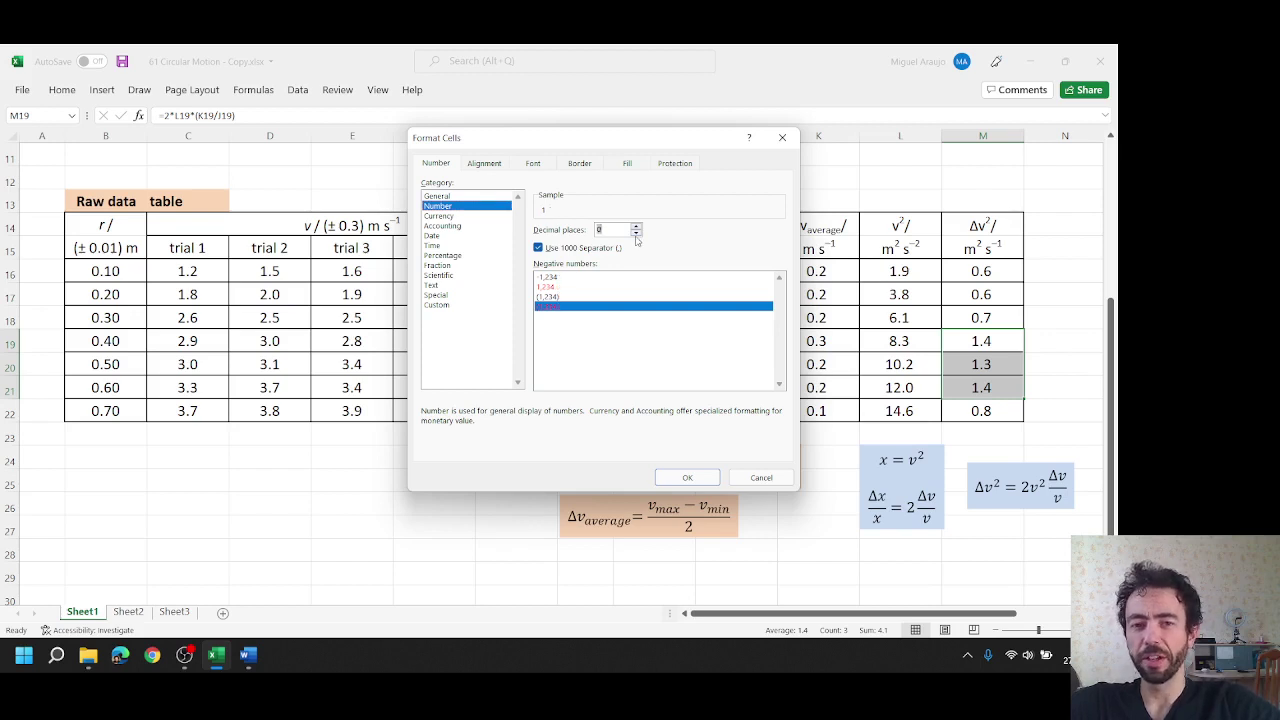
pyautogui.click(688, 477)
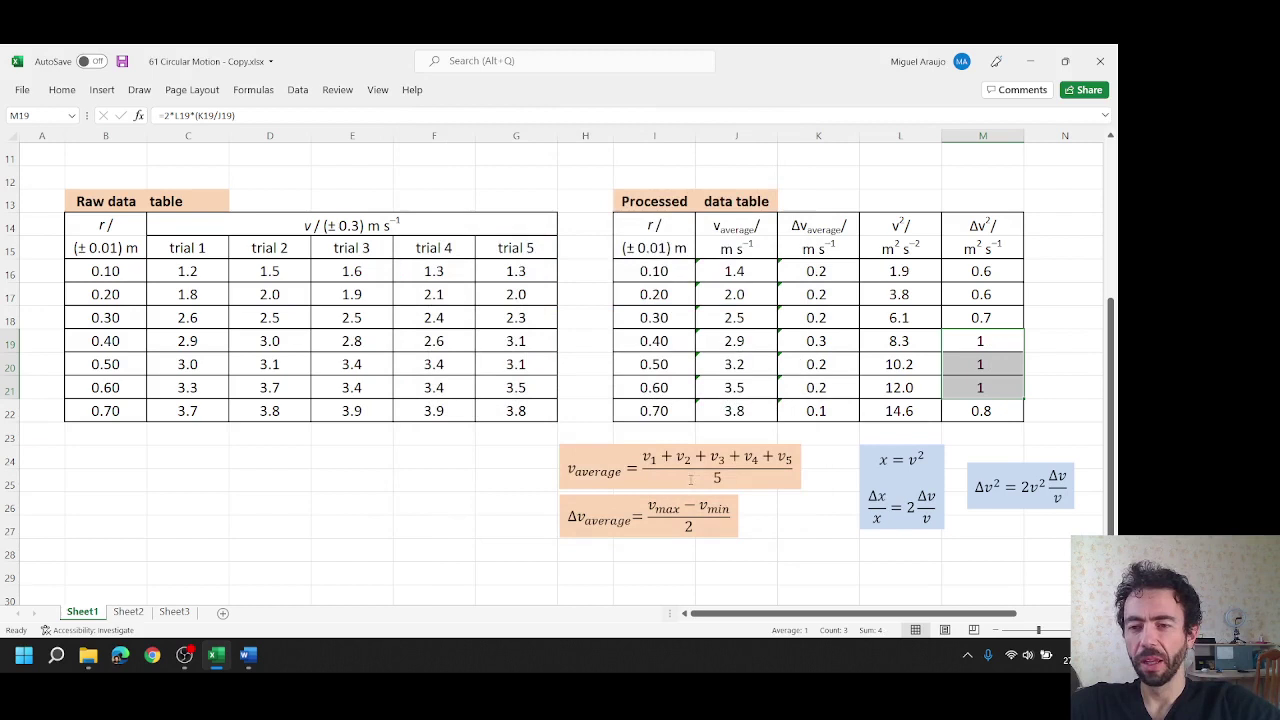
pyautogui.click(1067, 430)
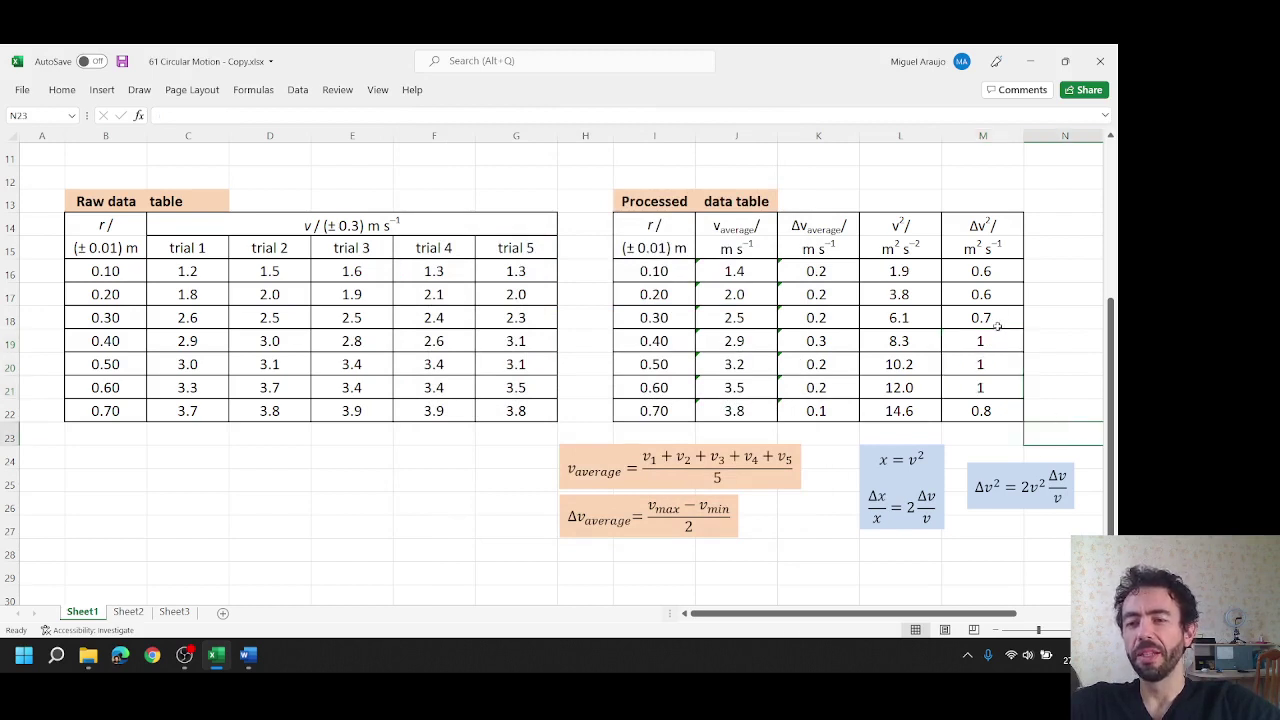
# - Format the v² values in L19:L21 as Number with 0 decimal places to match their uncertainties
pyautogui.moveTo(906, 340); pyautogui.dragTo(909, 390)
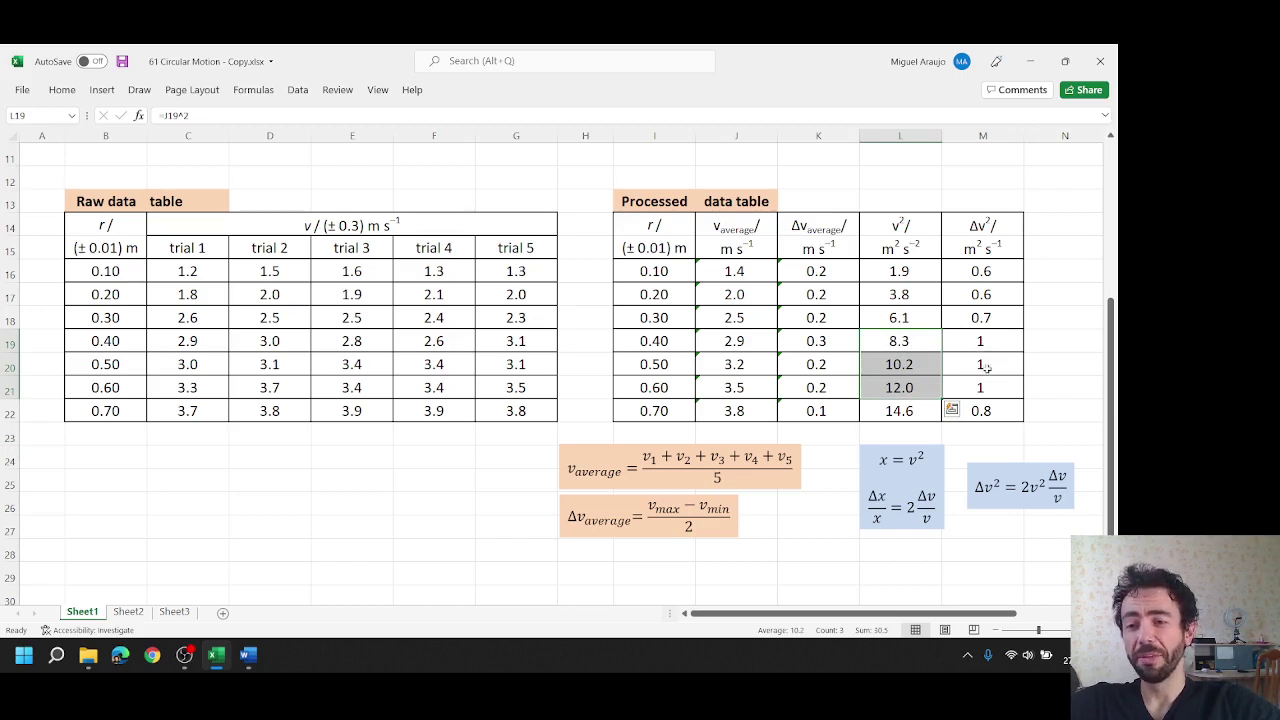
pyautogui.rightClick(888, 343)
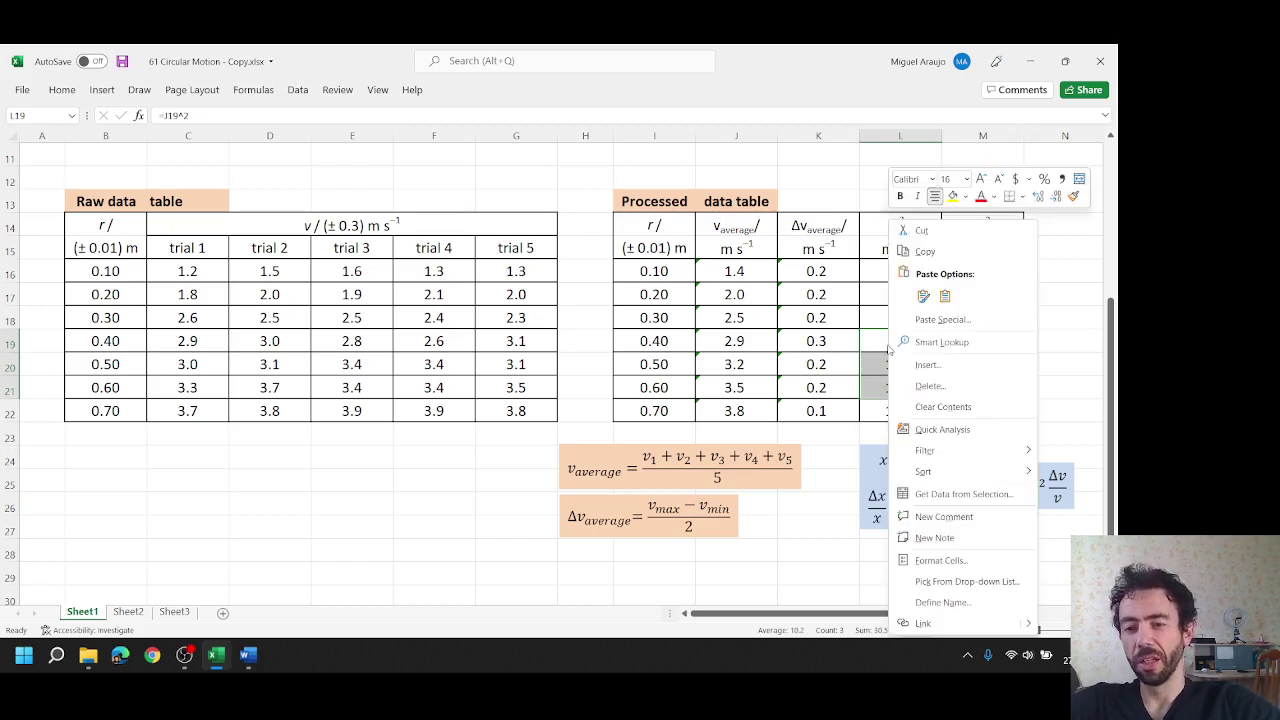
pyautogui.click(942, 561)
pyautogui.moveTo(893, 292); pyautogui.dragTo(514, 200)
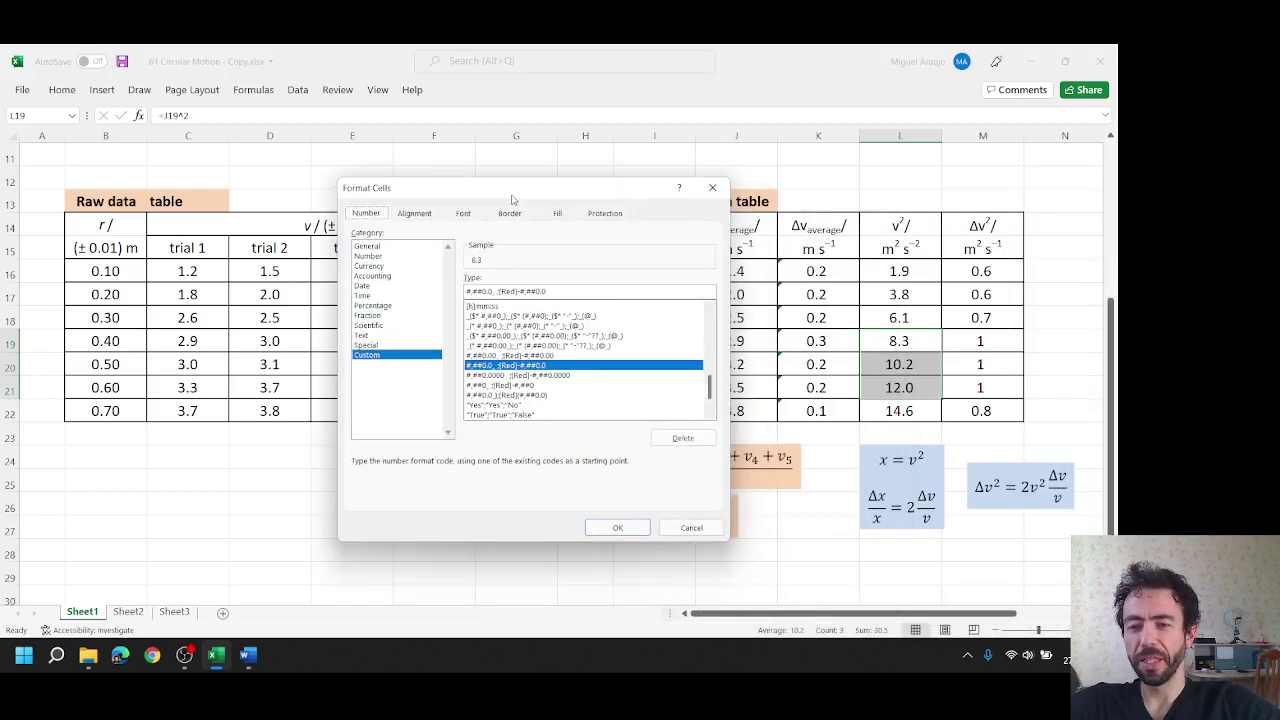
pyautogui.click(368, 256)
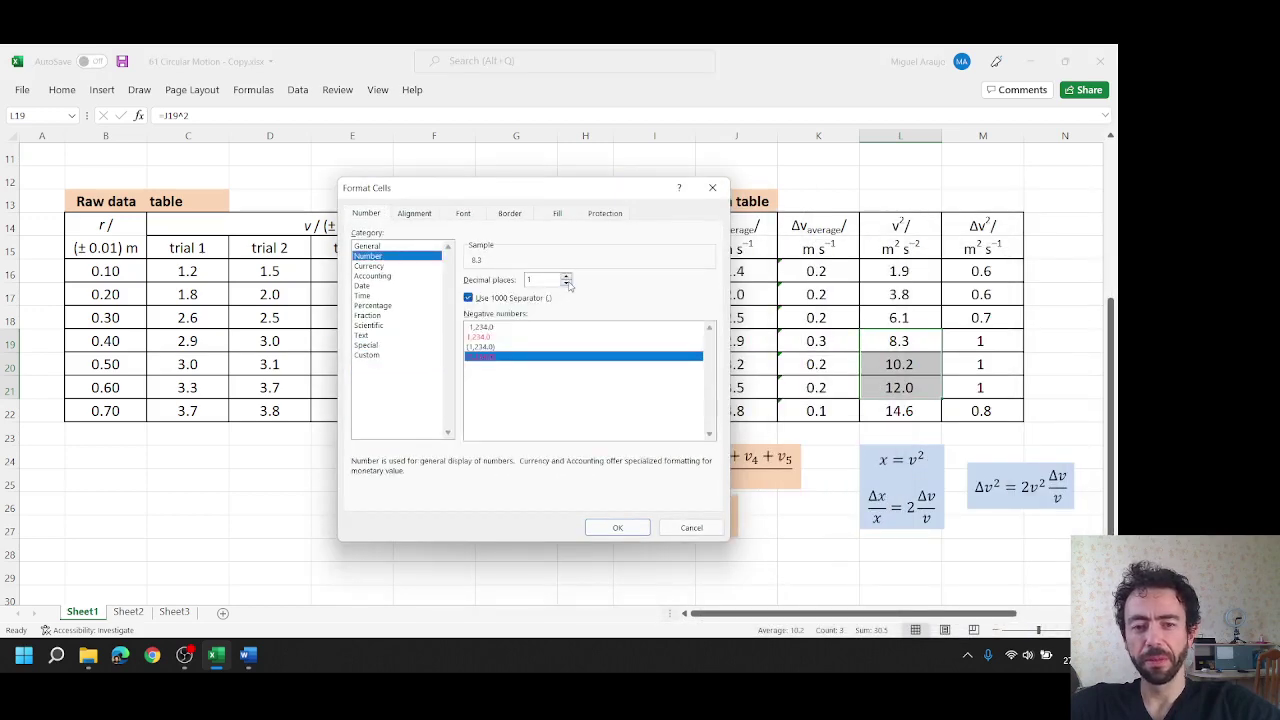
pyautogui.click(566, 283)
pyautogui.click(628, 530)
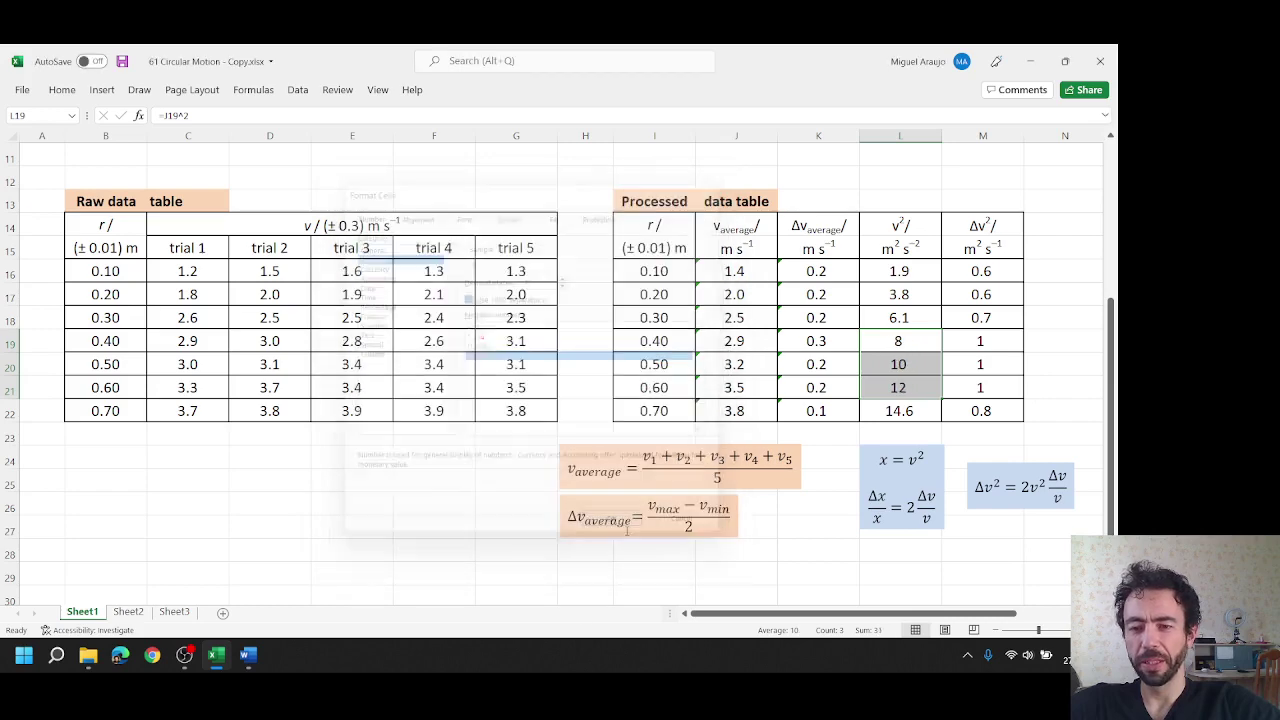
pyautogui.click(380, 522)
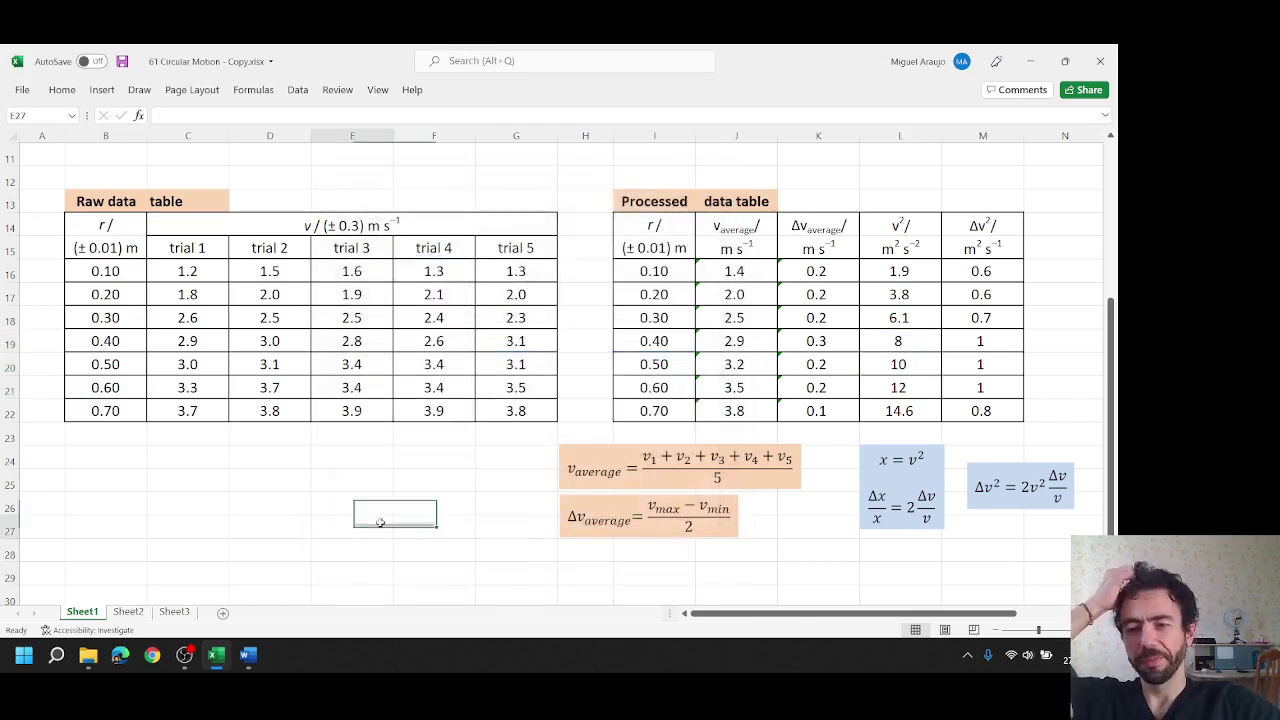
pyautogui.click(52, 178)
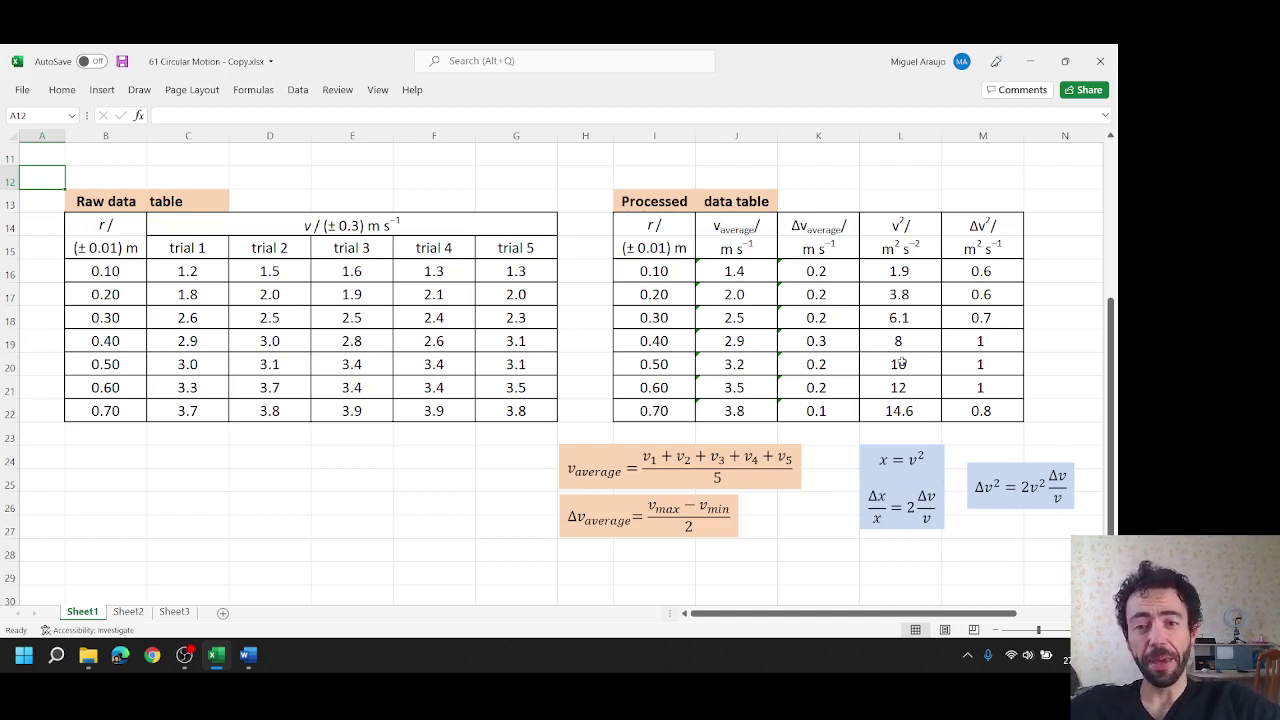
pyautogui.click(54, 156)
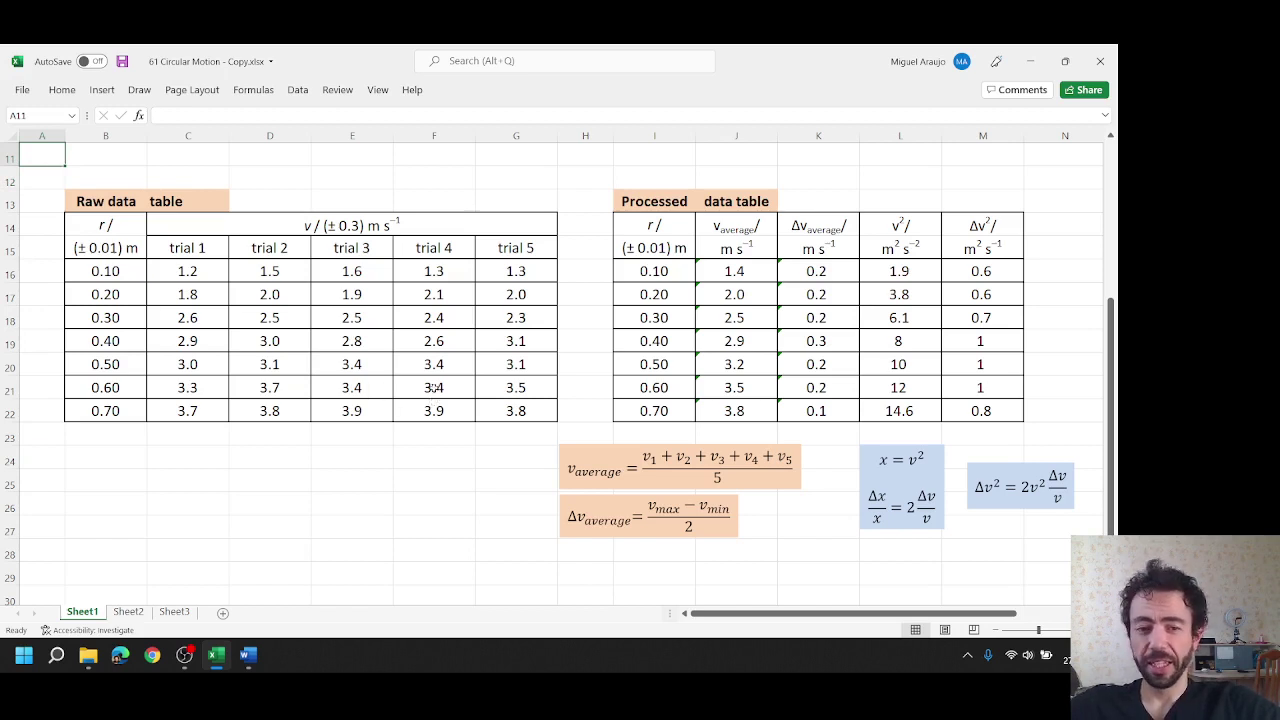
# - Try a trial 2 speed of 12 in D22, check its effect on the processed values in J22:M22, and undo the change
pyautogui.click(278, 411)
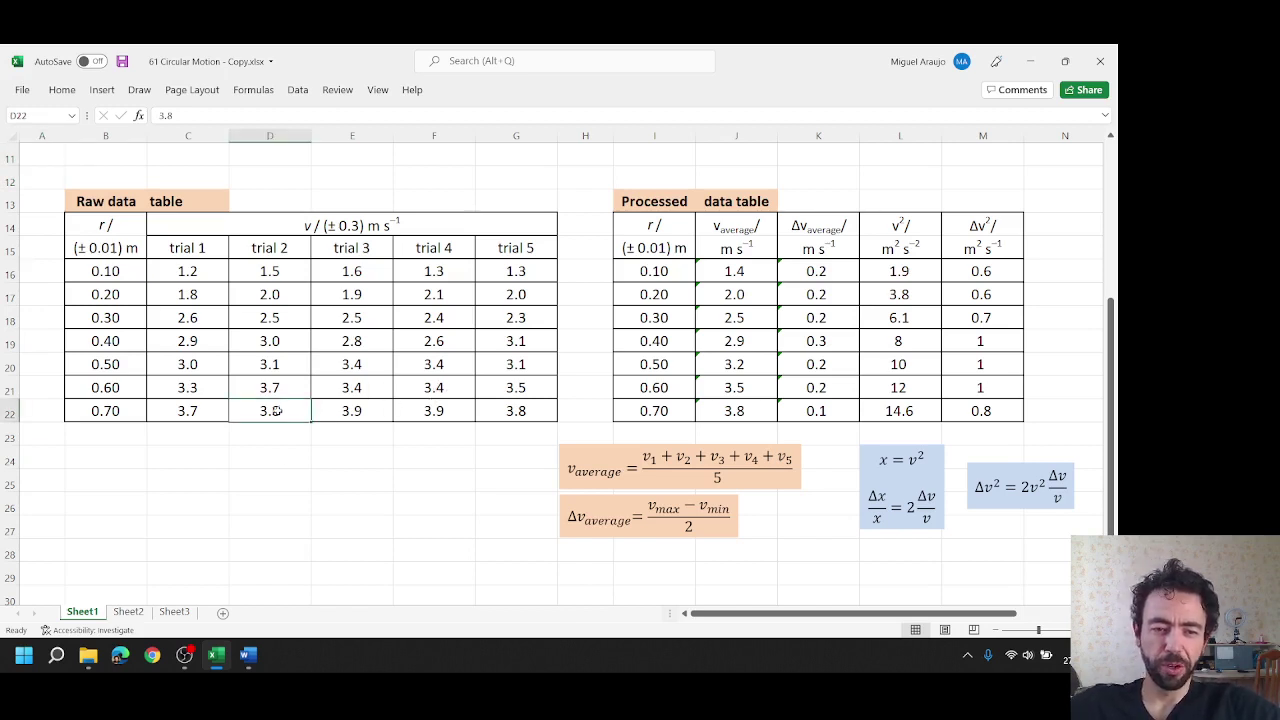
pyautogui.doubleClick(255, 410)
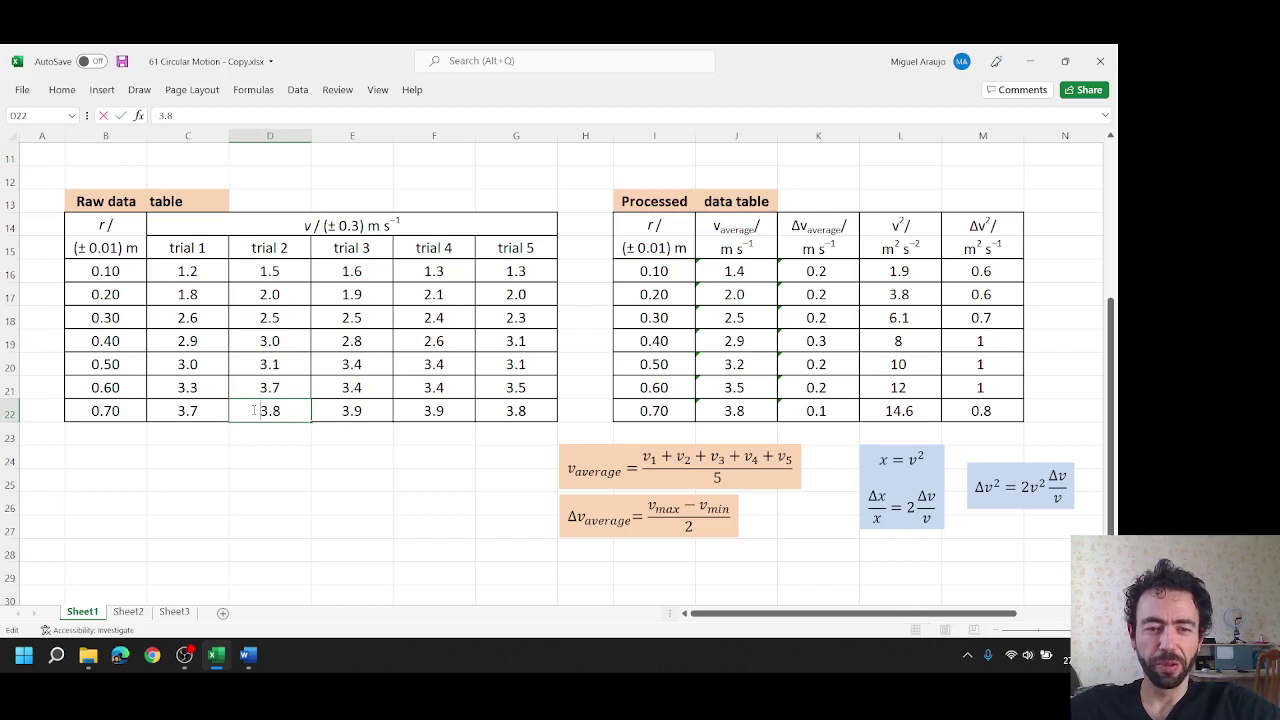
pyautogui.moveTo(257, 410); pyautogui.dragTo(281, 410)
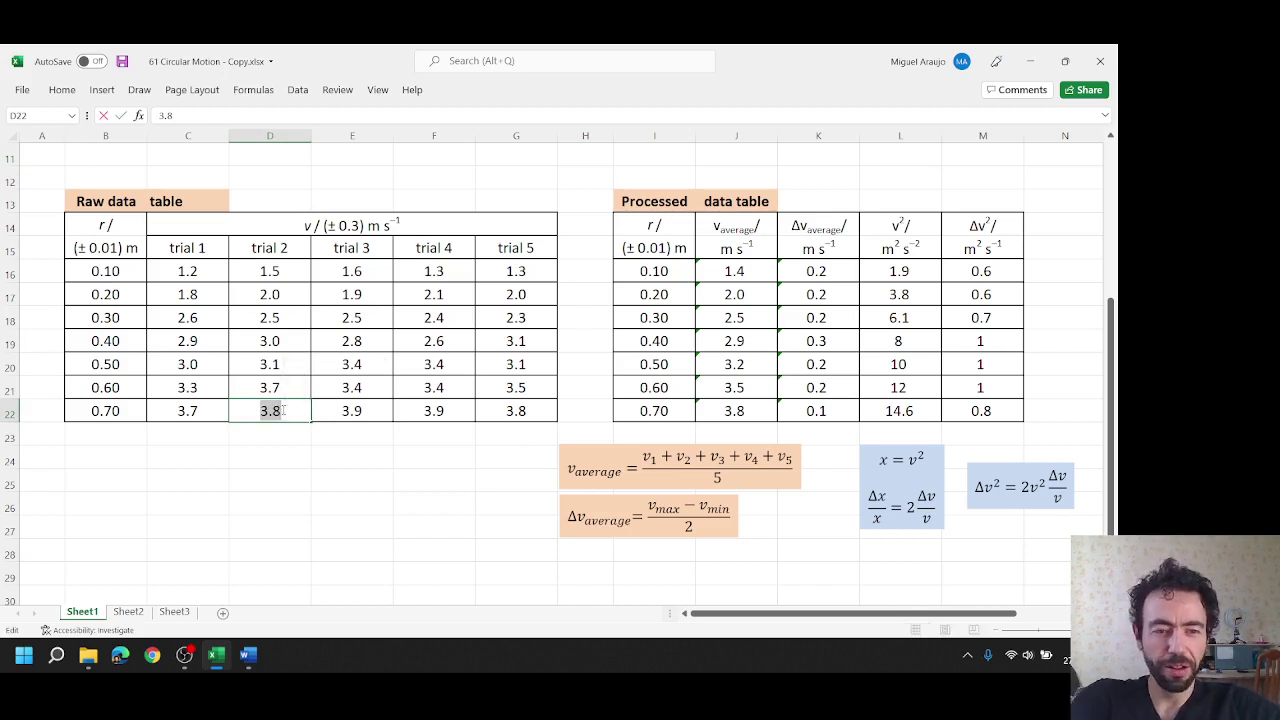
pyautogui.write('12')
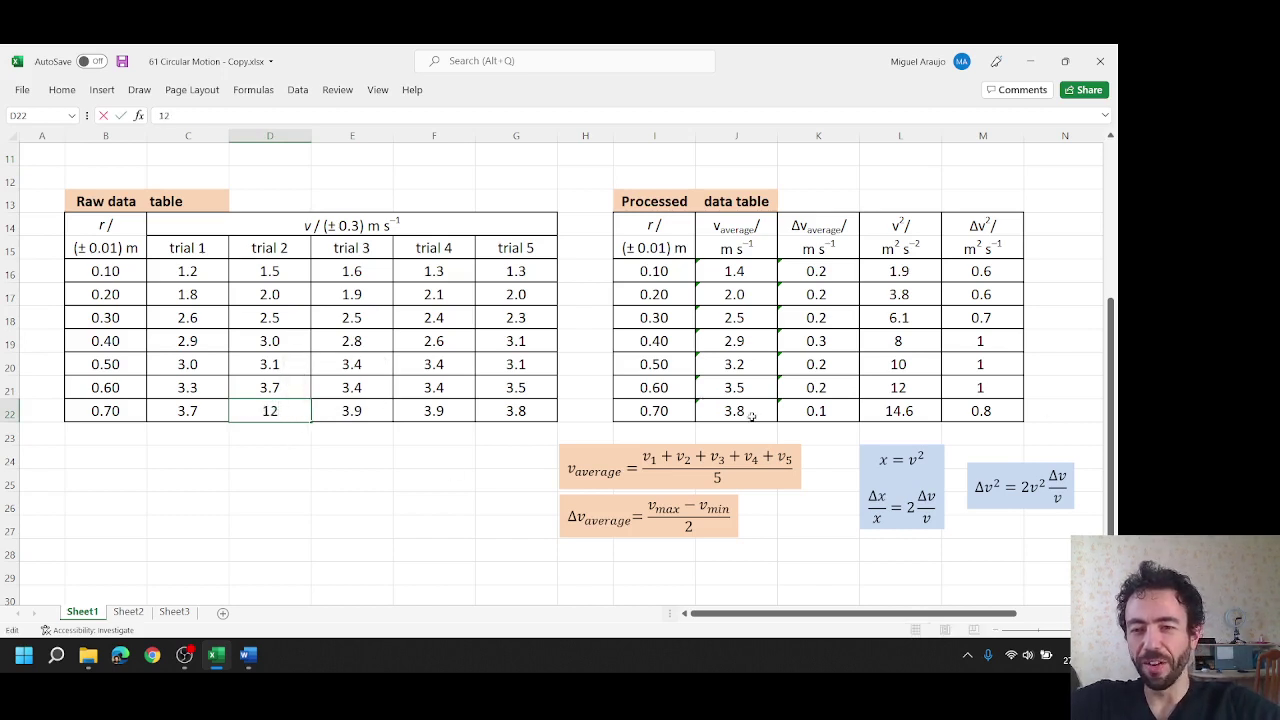
pyautogui.press('Return')
pyautogui.moveTo(1003, 404); pyautogui.dragTo(765, 413)
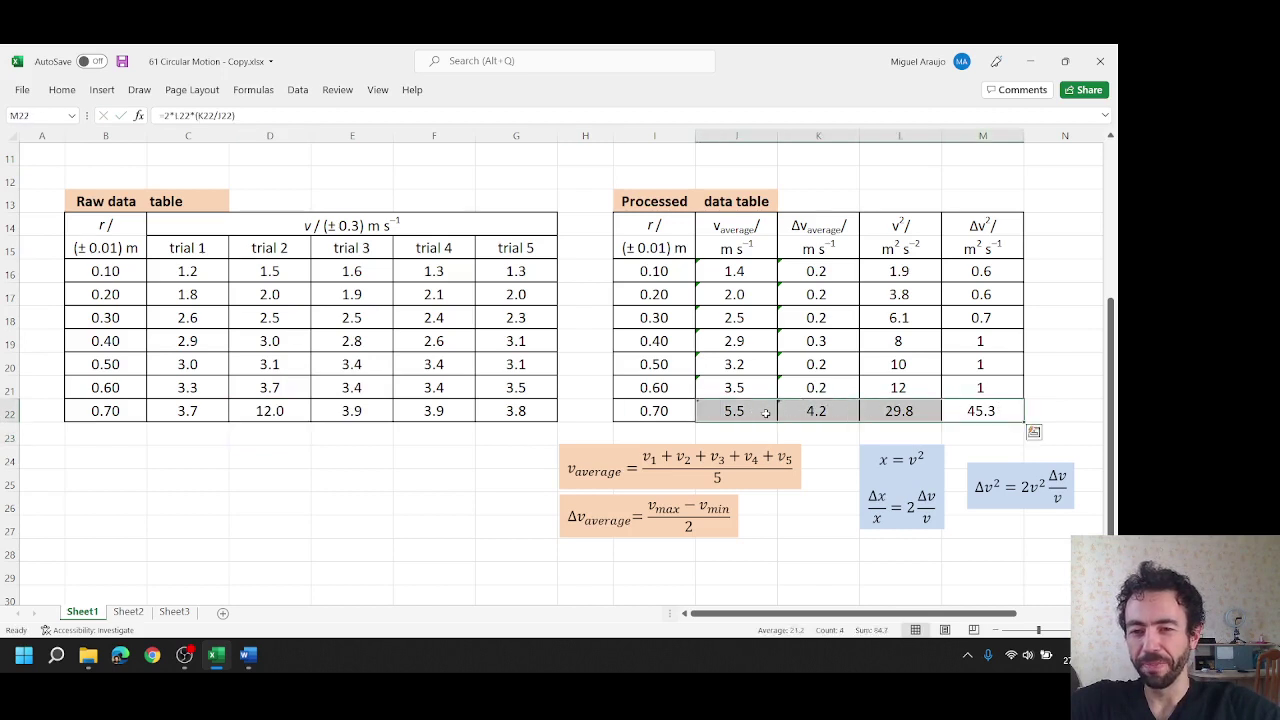
pyautogui.hotkey('ctrl', 'z')
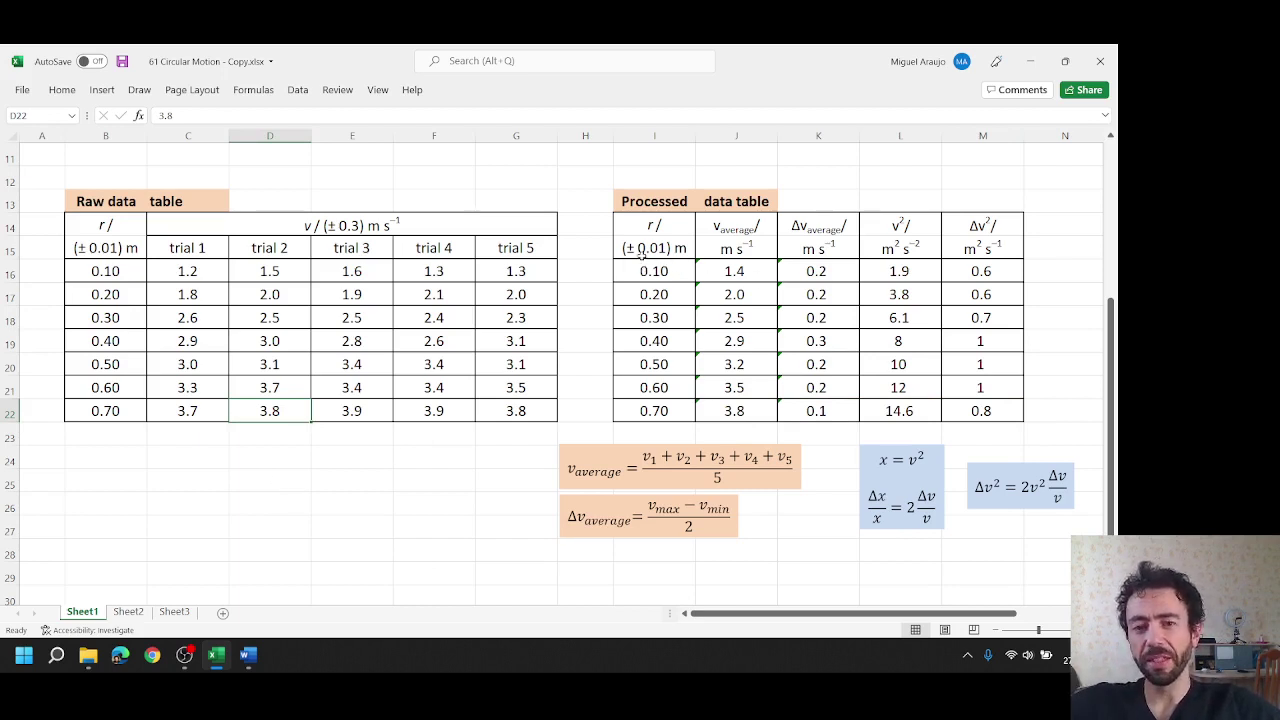
pyautogui.click(88, 158)
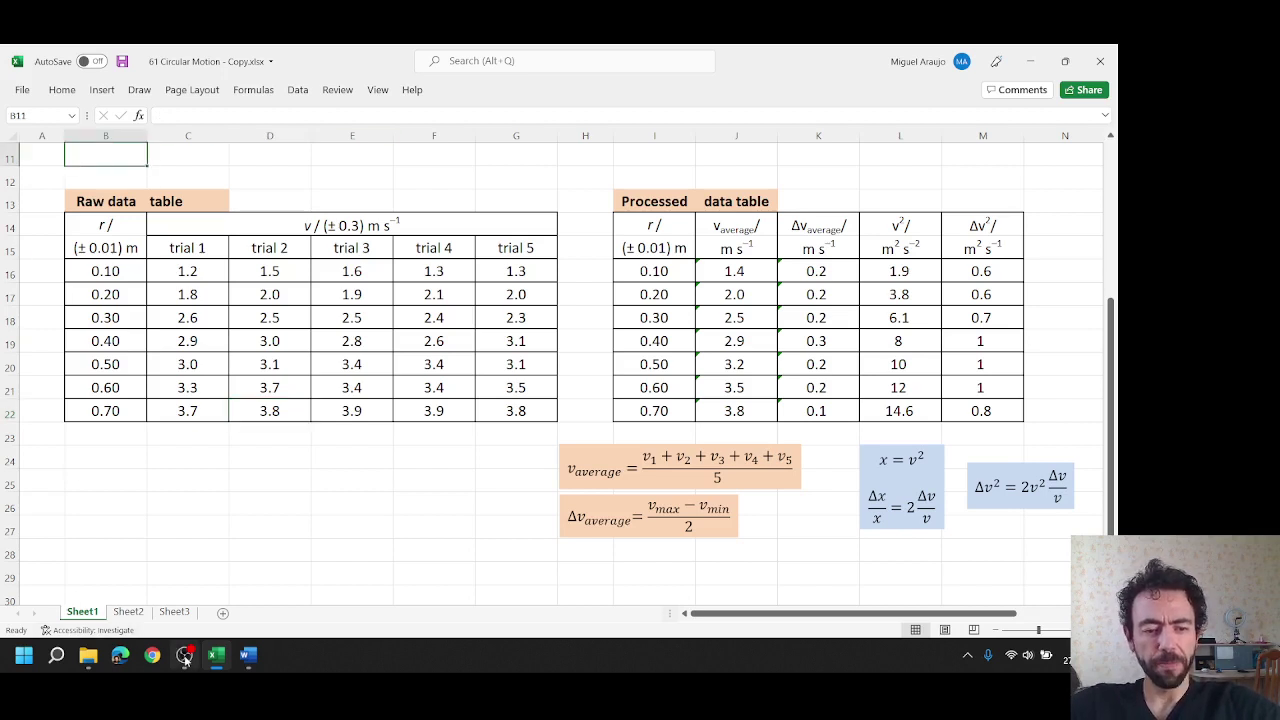
pyautogui.moveTo(185, 658)
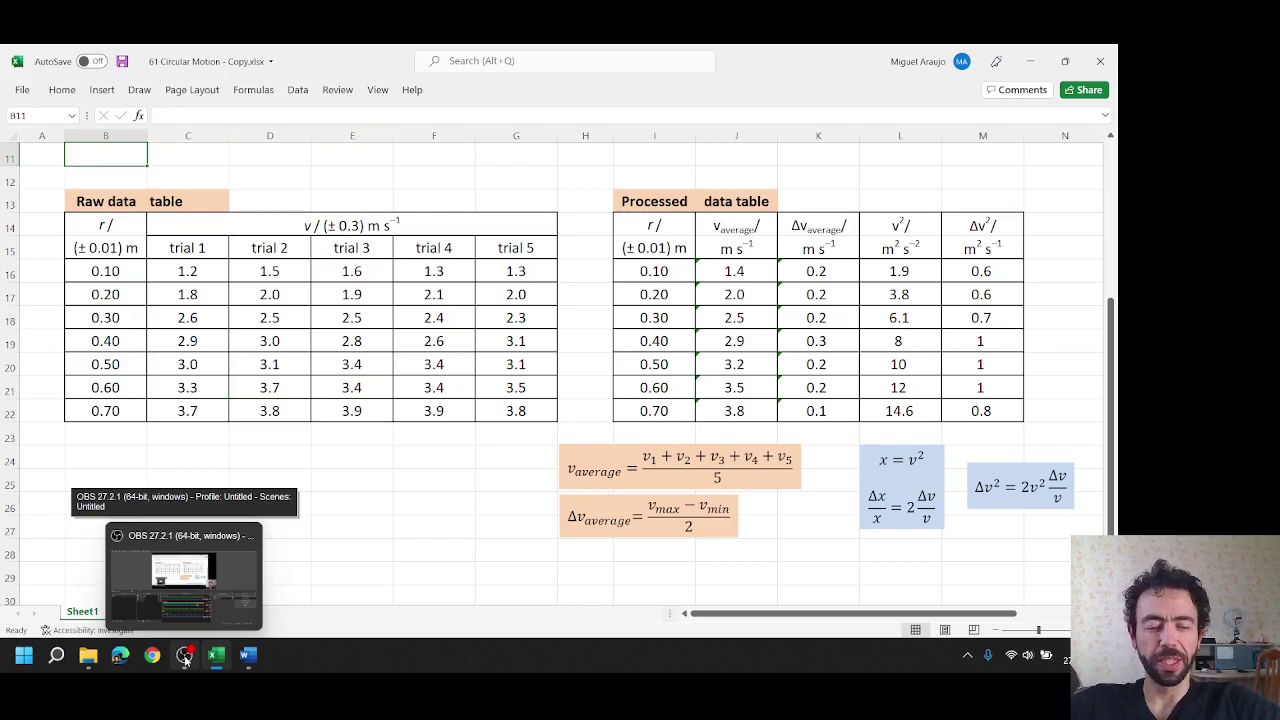
pyautogui.click(185, 658)
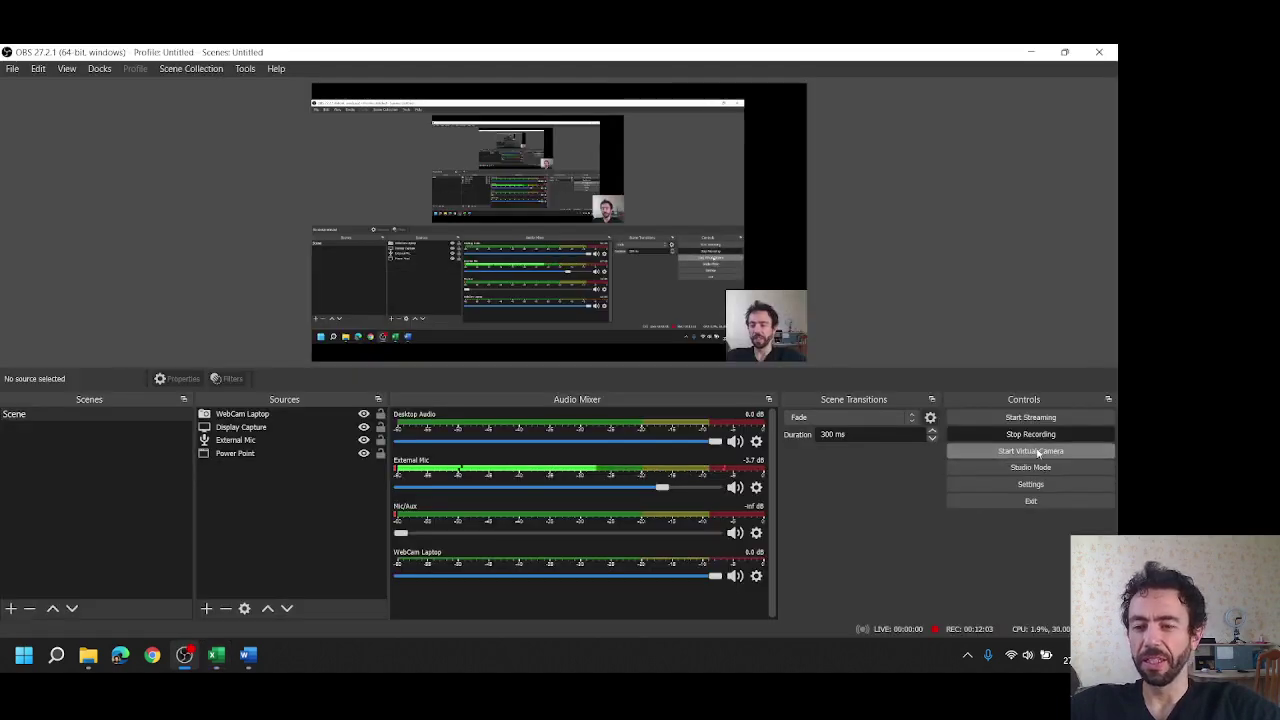